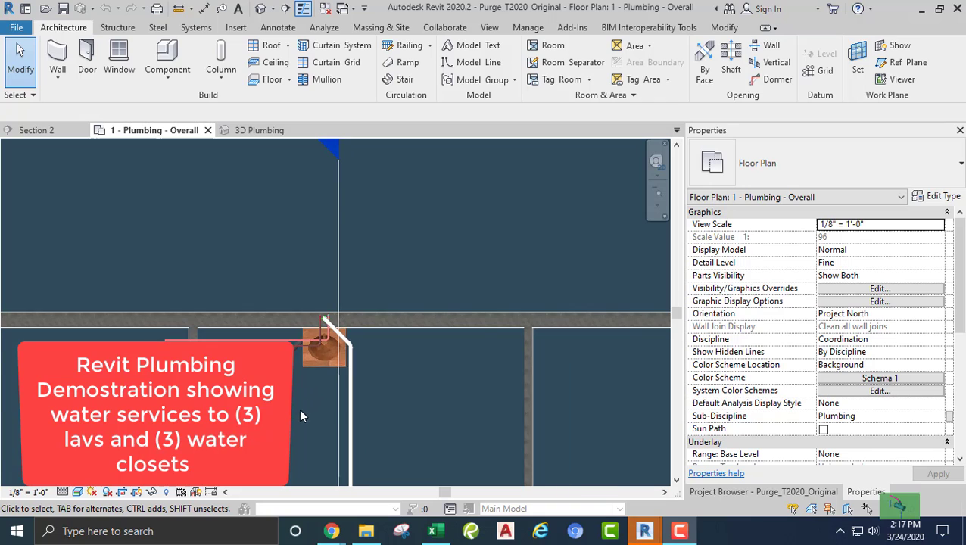
Step: Examine the restroom fixtures and piping in the plumbing plan, including the pipe connections of the lavatory at the upper wall
middle_drag(301, 414, 342, 352)
scroll(341, 351, down, 1)
scroll(352, 311, up, 3)
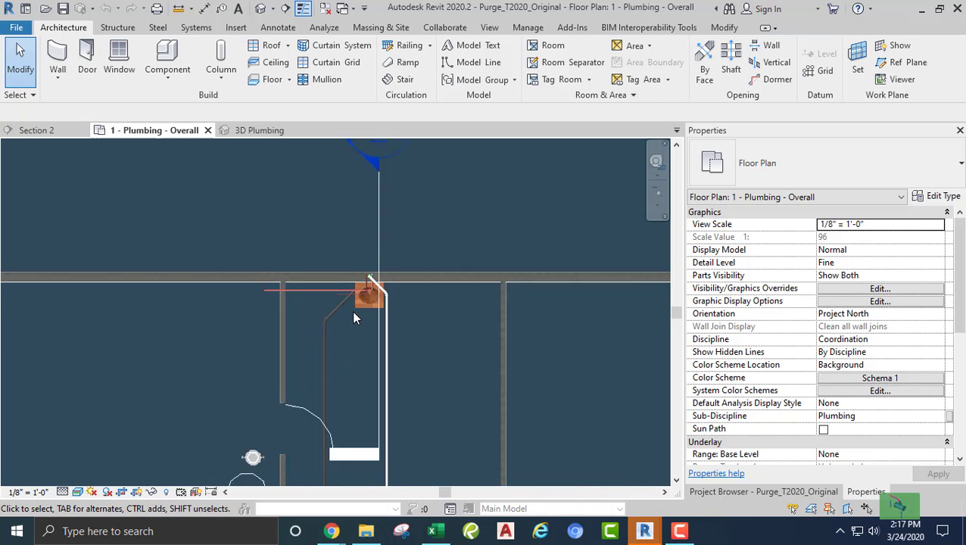
scroll(367, 310, down, 2)
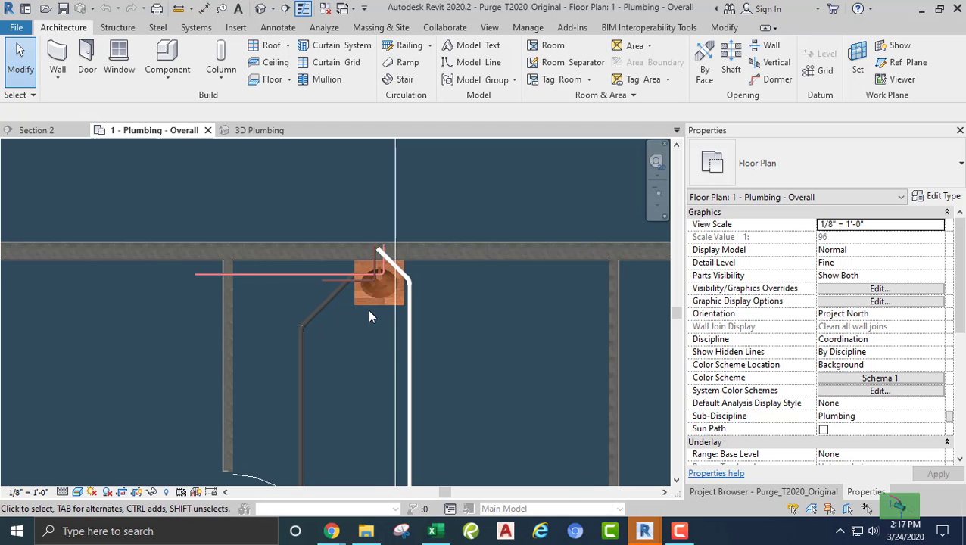
middle_drag(345, 375, 345, 282)
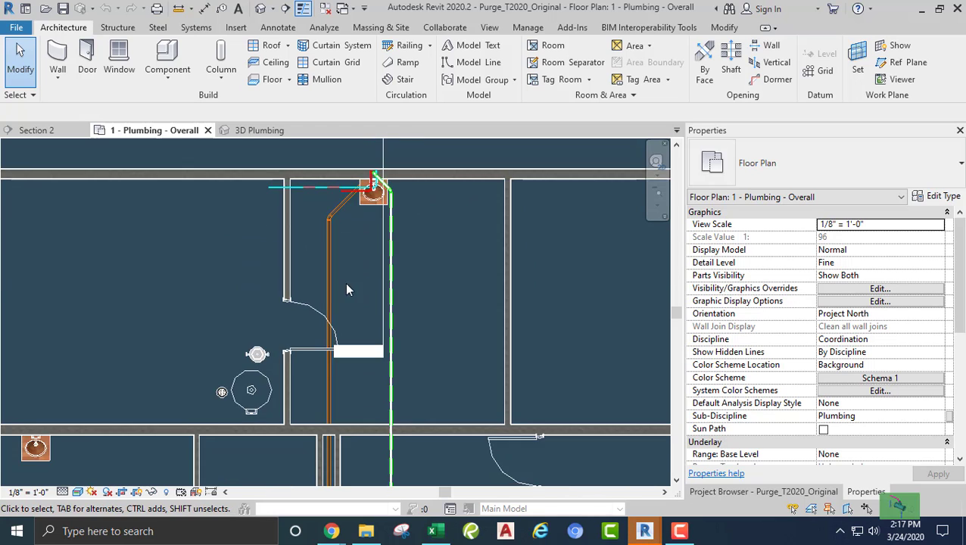
scroll(342, 303, down, 2)
middle_drag(346, 355, 335, 242)
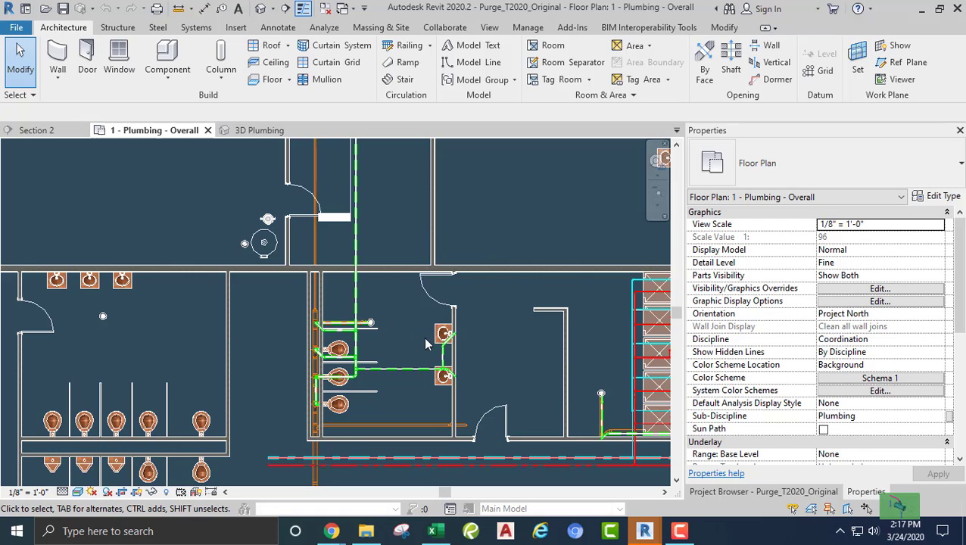
middle_drag(359, 363, 386, 360)
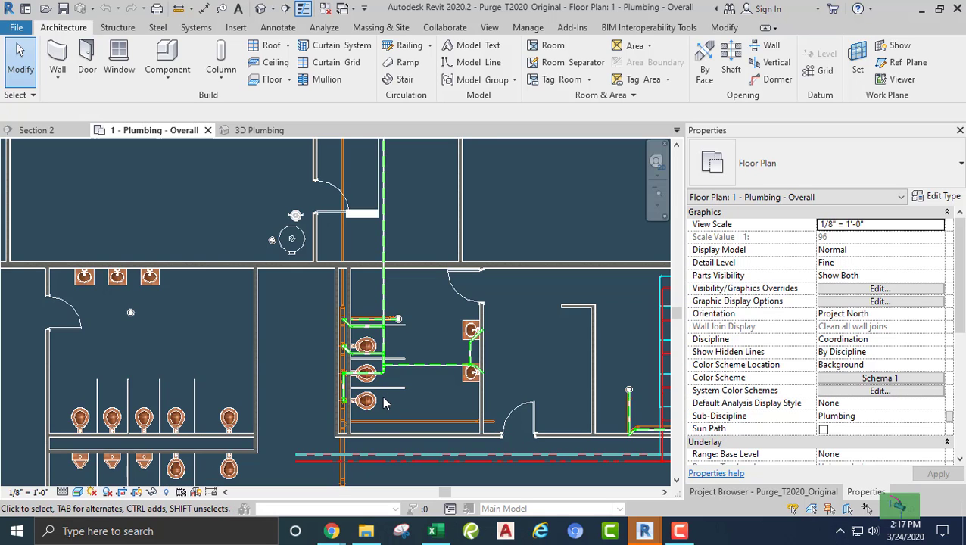
scroll(384, 403, down, 3)
middle_drag(384, 404, 380, 472)
scroll(364, 296, up, 10)
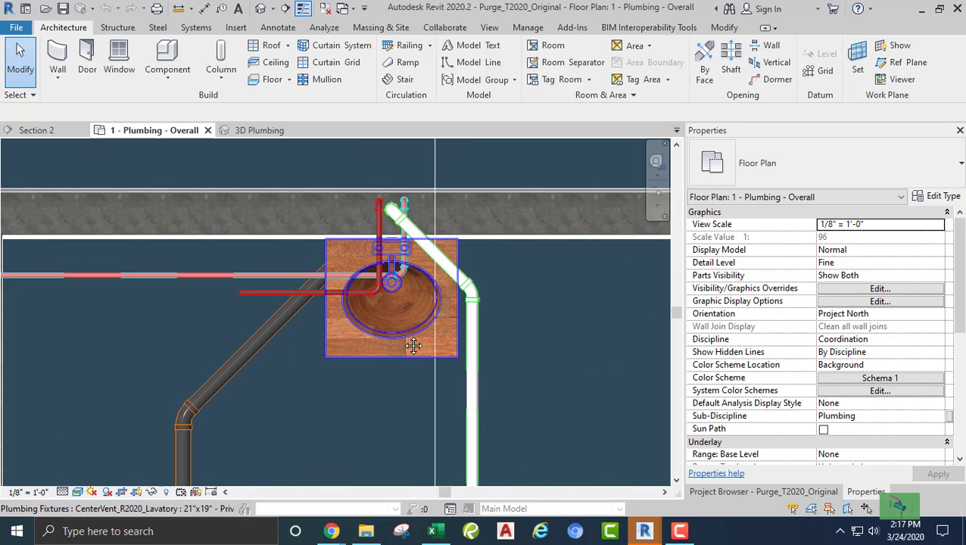
scroll(384, 312, up, 3)
click(383, 279)
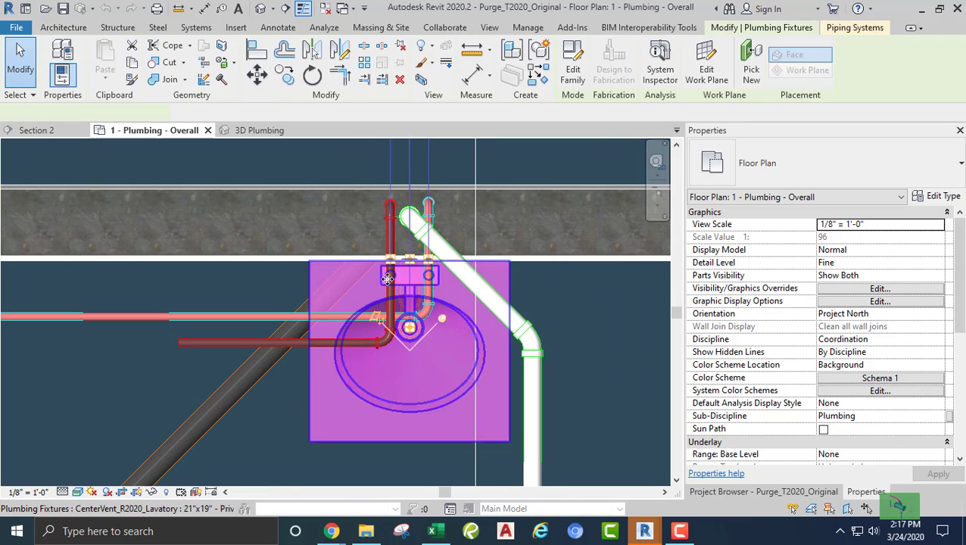
scroll(386, 267, up, 2)
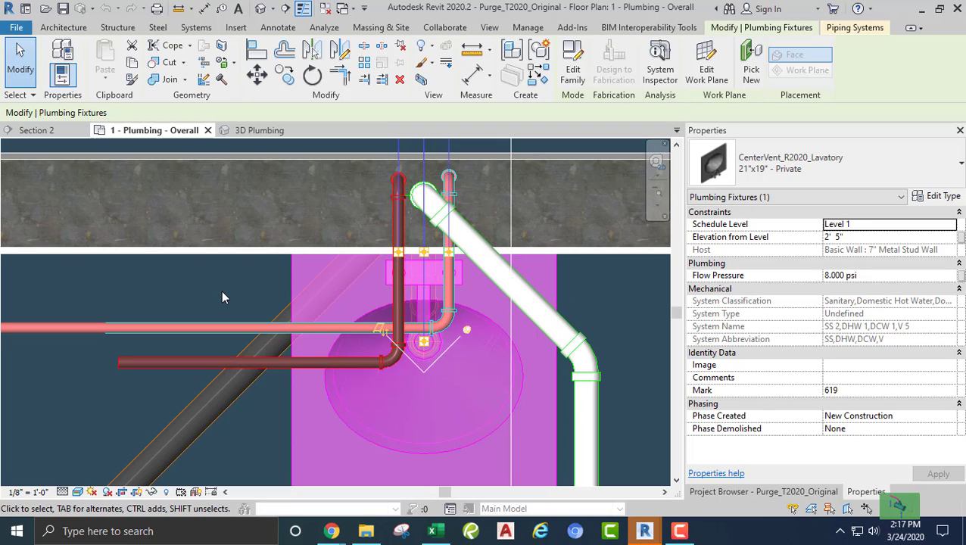
scroll(220, 290, down, 3)
scroll(296, 288, down, 2)
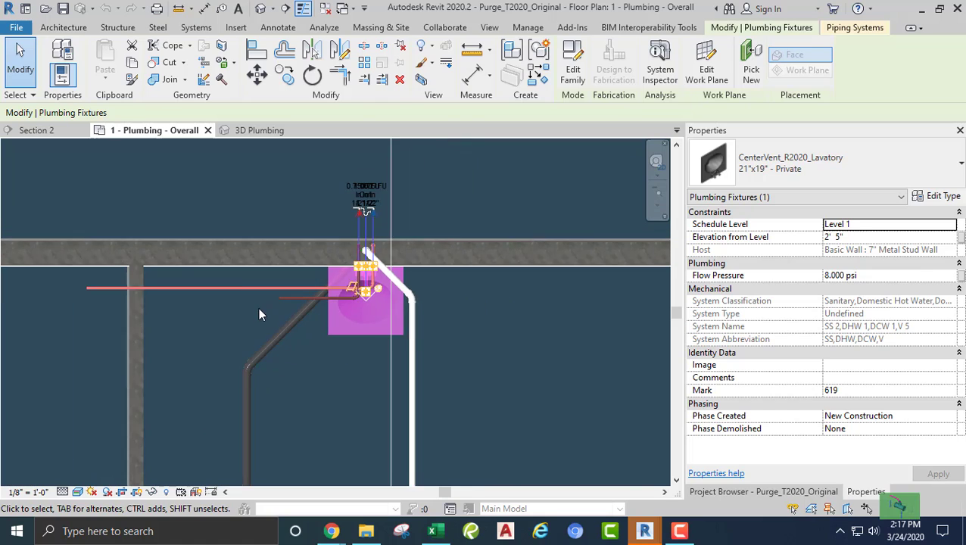
Step: Try to delete the hot water branch at the upper lavatory with the lavatory included in the selection, and undo the deletion
middle_drag(259, 313, 303, 333)
scroll(294, 335, up, 2)
scroll(303, 318, up, 1)
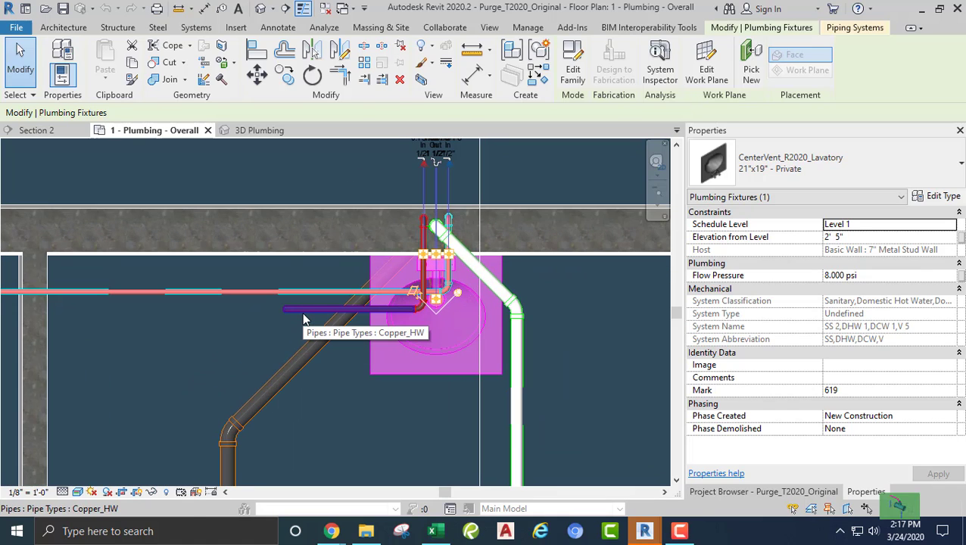
key(Tab)
key(Tab)
click(303, 318)
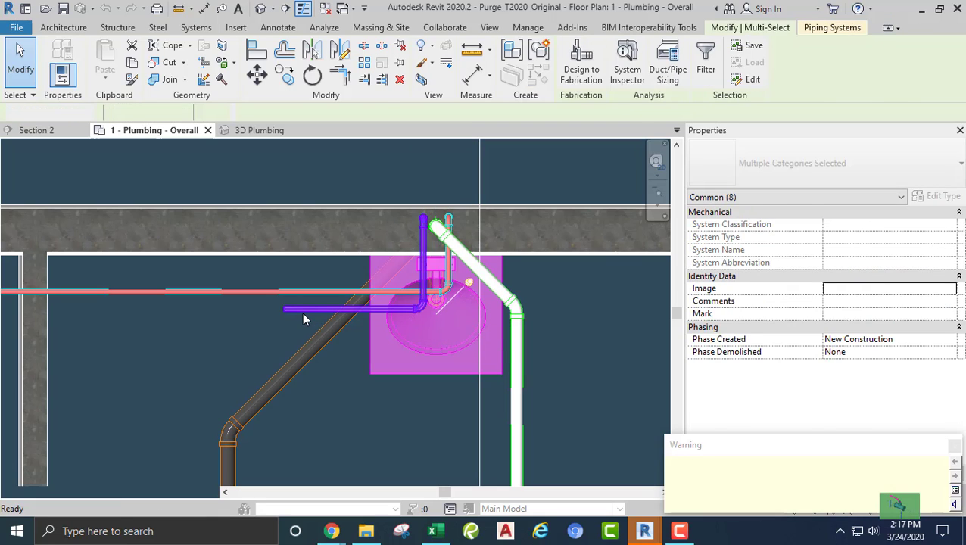
key(Delete)
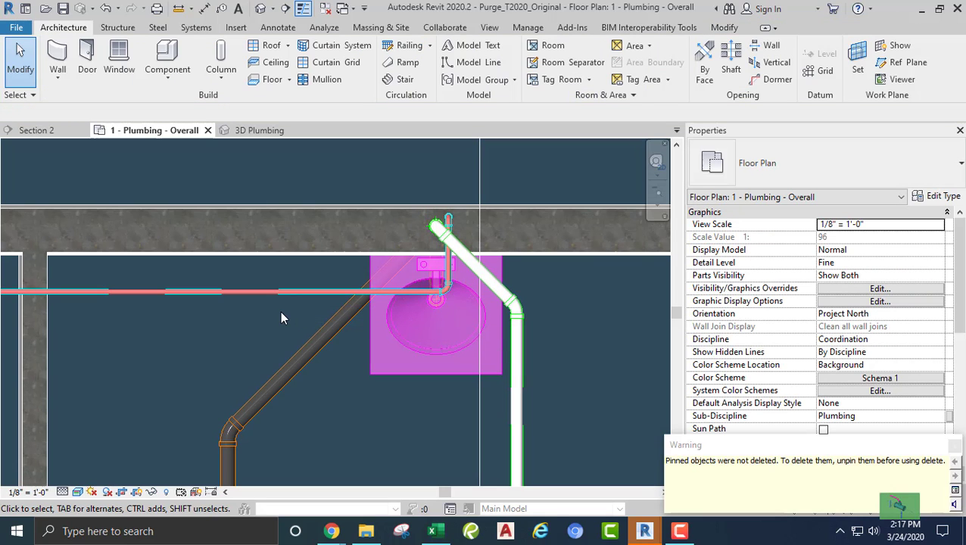
click(274, 322)
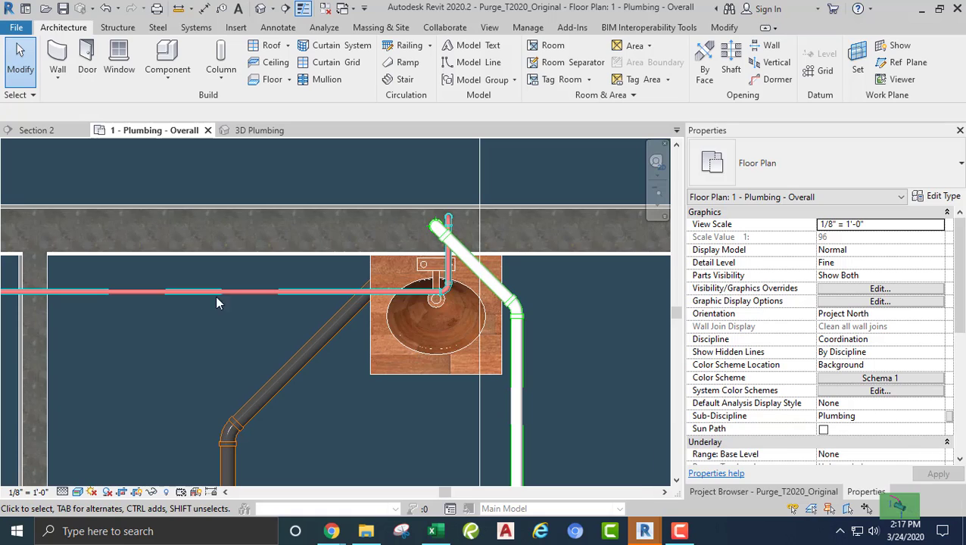
click(106, 10)
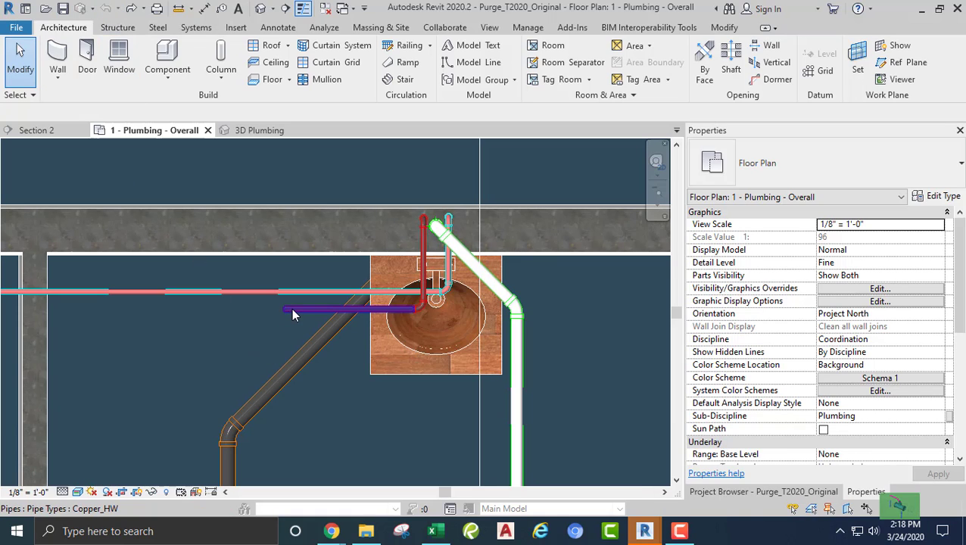
Step: Delete the complete hot water and cold water pipe branches connected to the upper lavatory
key(Tab)
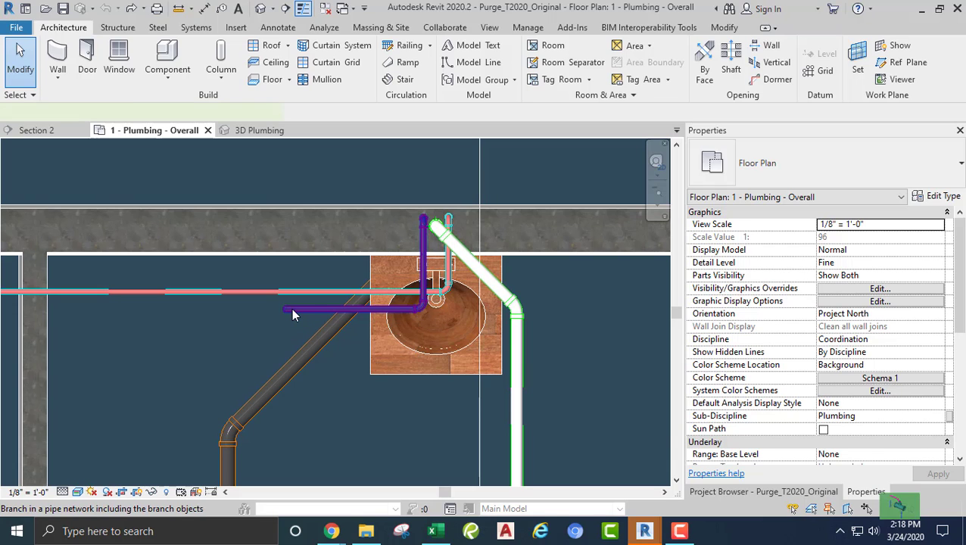
click(294, 315)
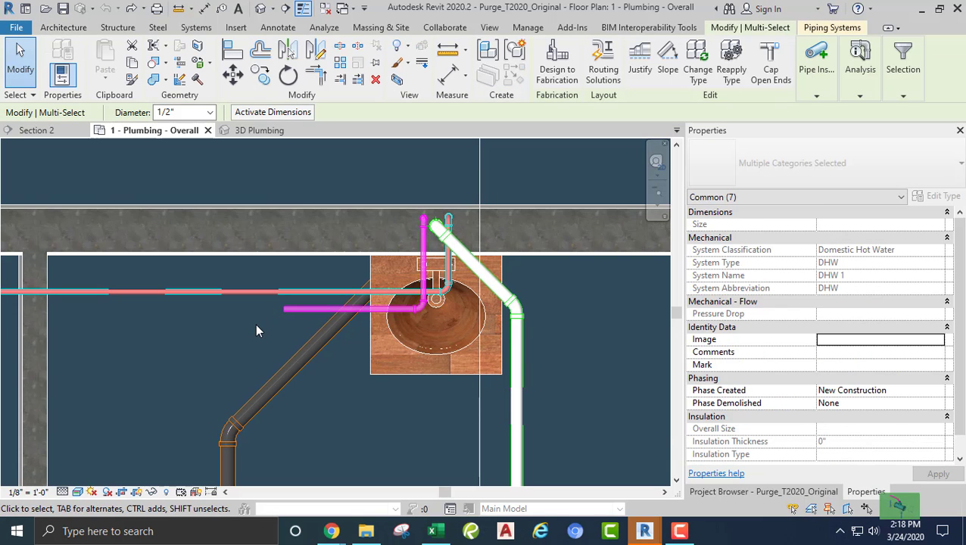
key(Delete)
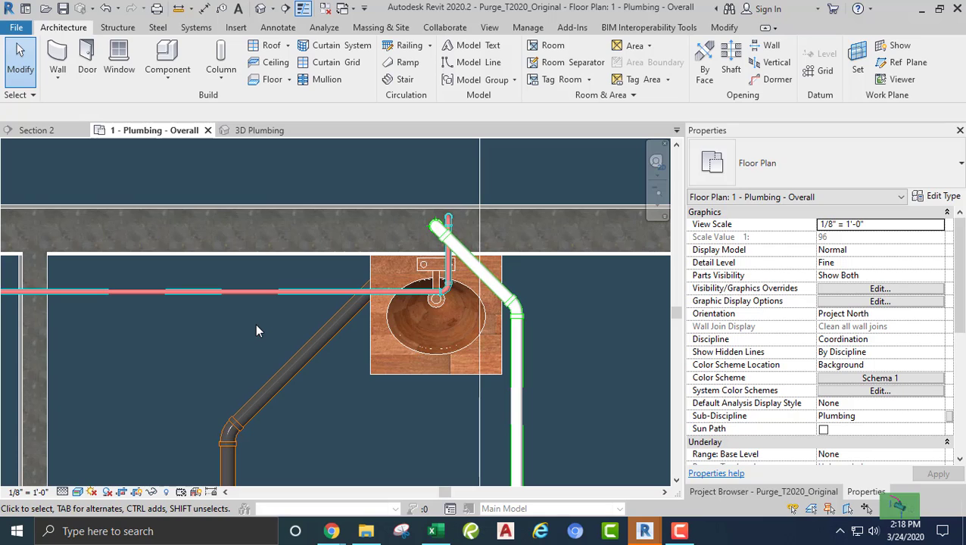
key(Tab)
click(206, 295)
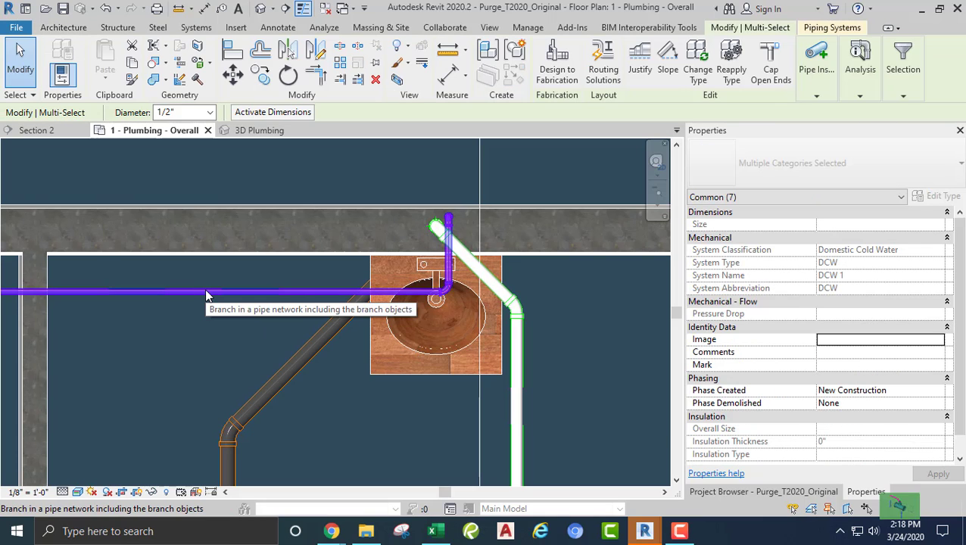
key(Delete)
middle_drag(204, 295, 219, 325)
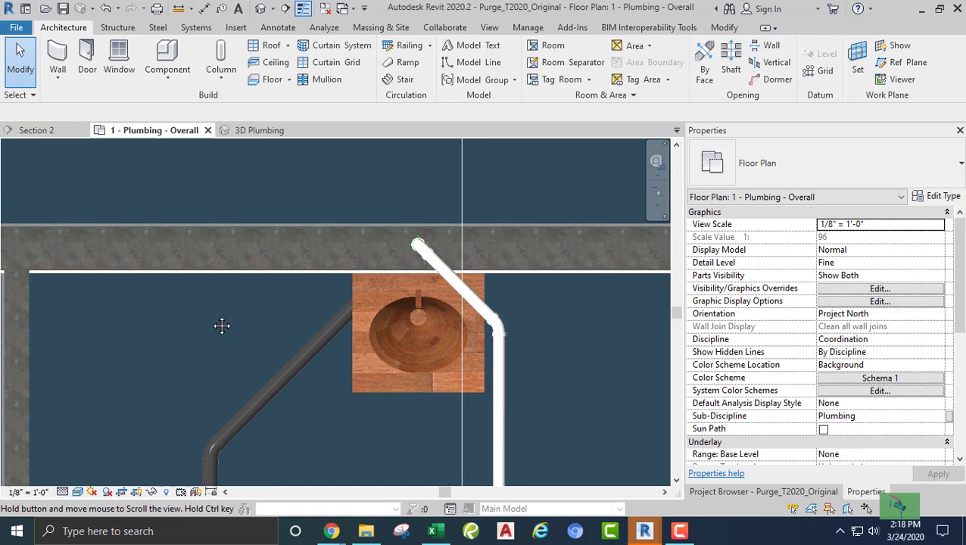
Step: Switch the plumbing plan to the Wireframe visual style so the lavatory's connectors and in-wall pipes can be worked on
click(354, 284)
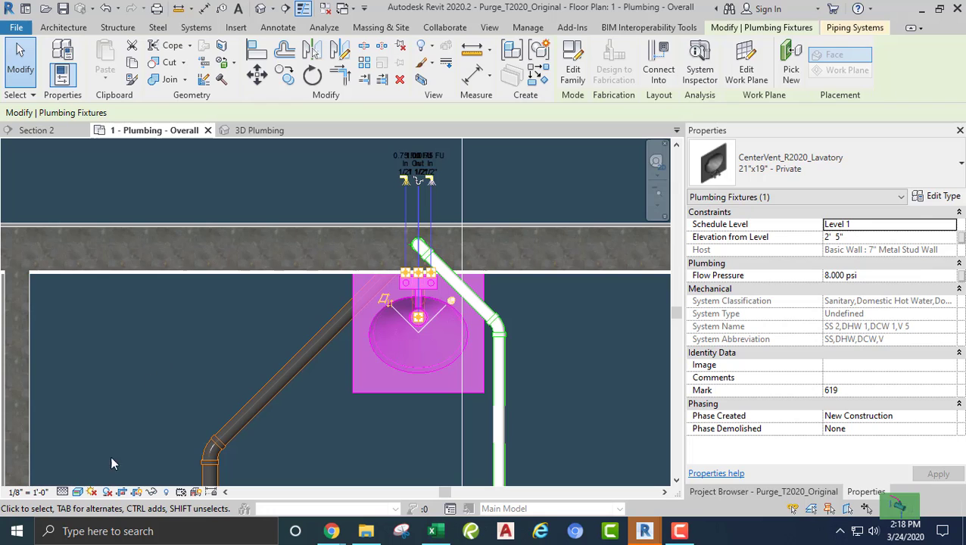
click(78, 492)
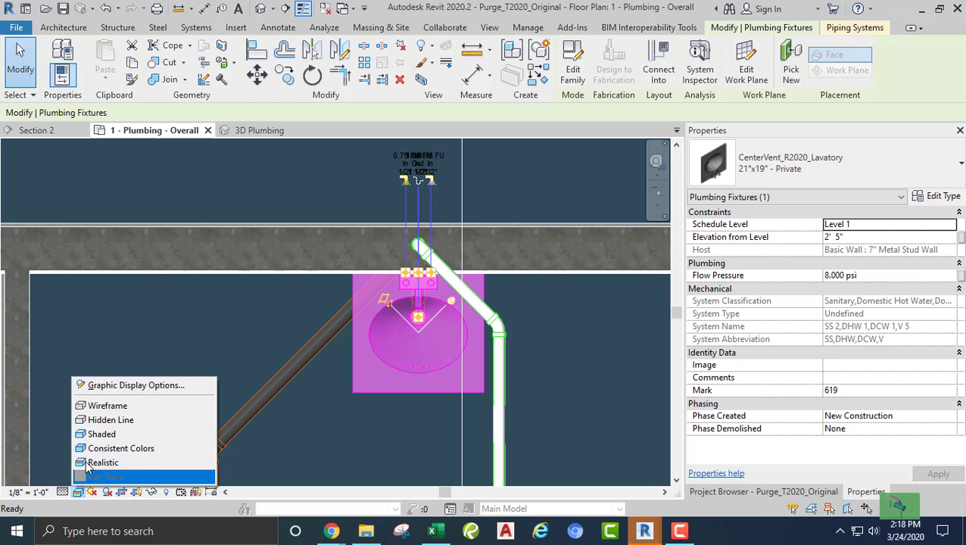
click(110, 410)
click(212, 347)
middle_drag(281, 309, 236, 349)
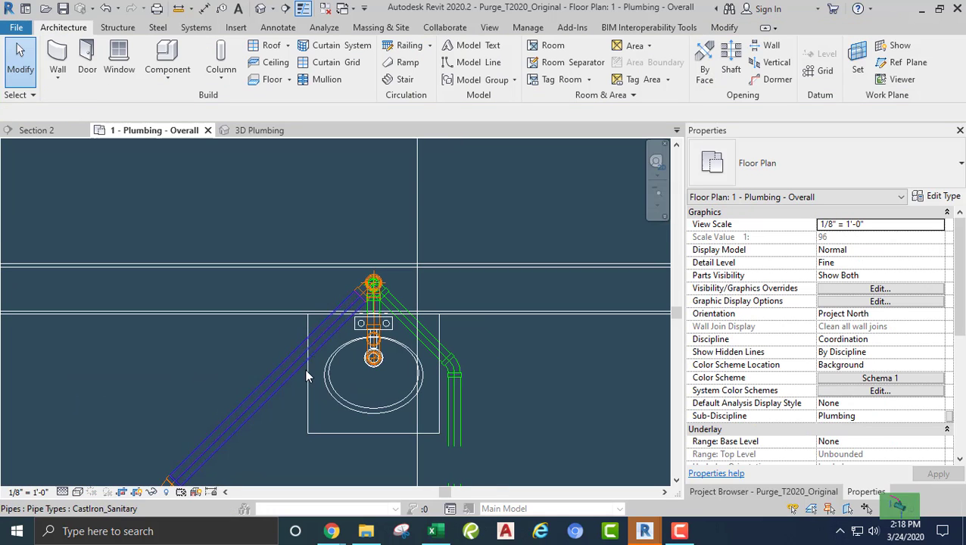
Step: Draw a 1/2" Copper_HW pipe from the lavatory's hot water connector perpendicularly into the wall behind it
click(307, 380)
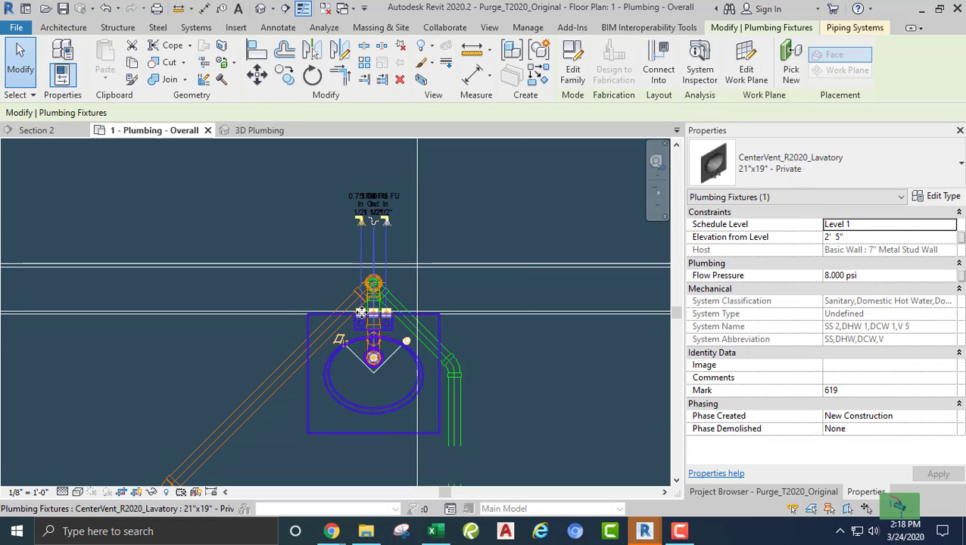
right_click(362, 314)
click(388, 149)
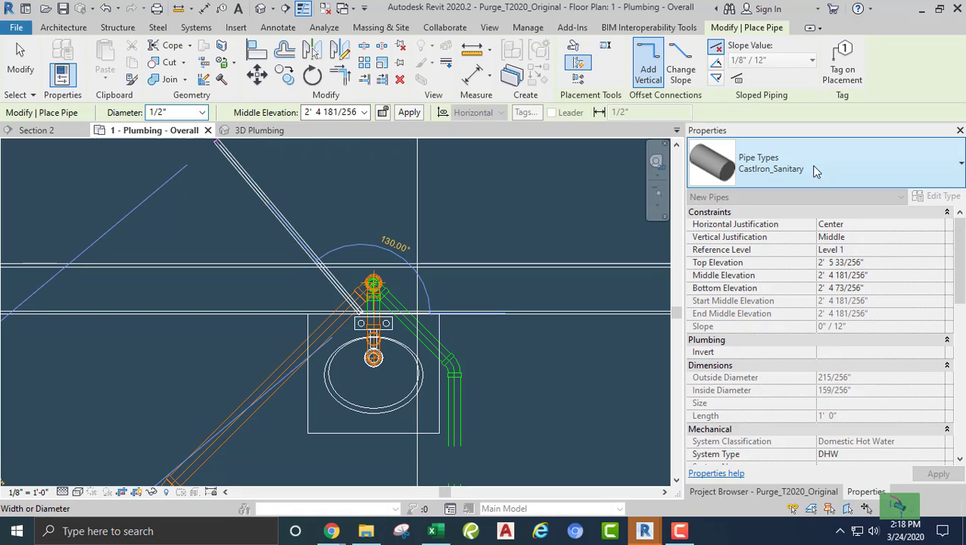
click(838, 173)
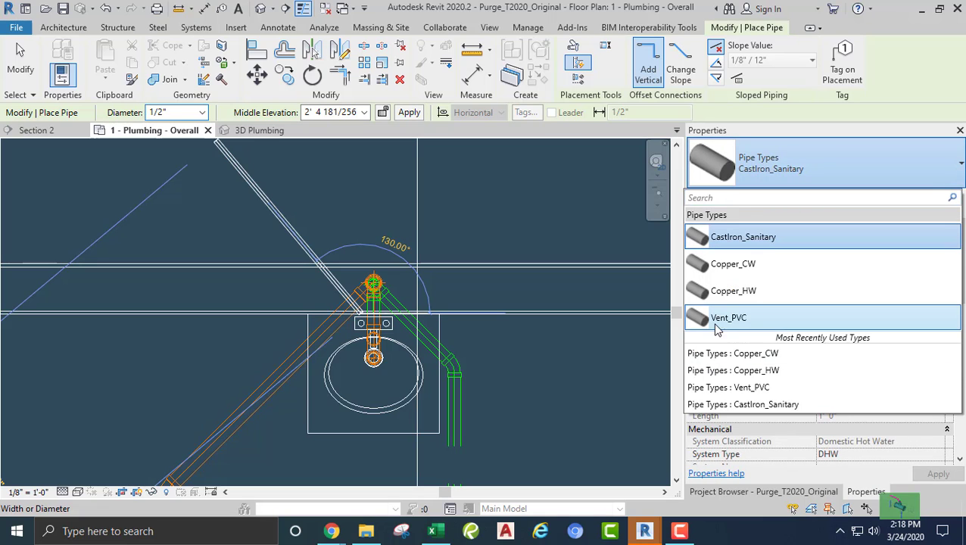
mouse_move(734, 296)
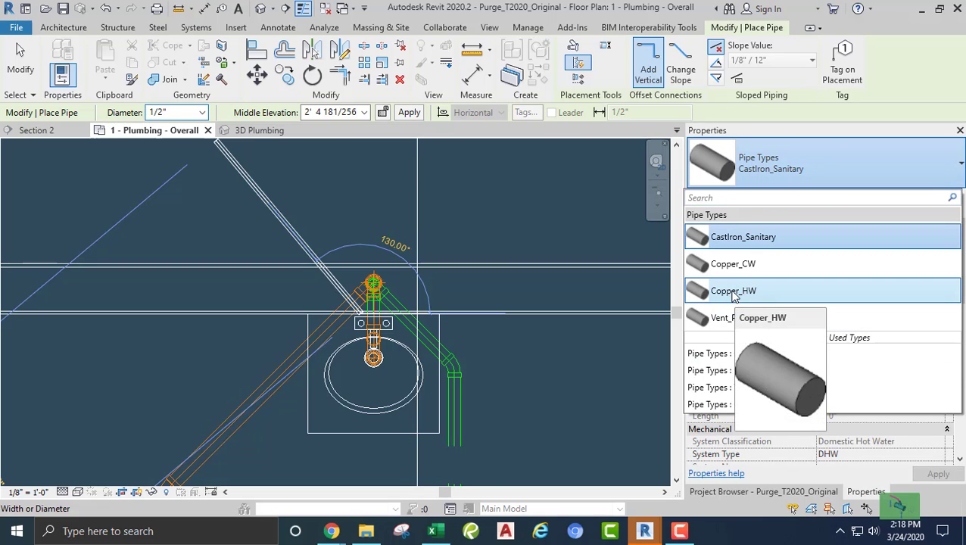
click(732, 292)
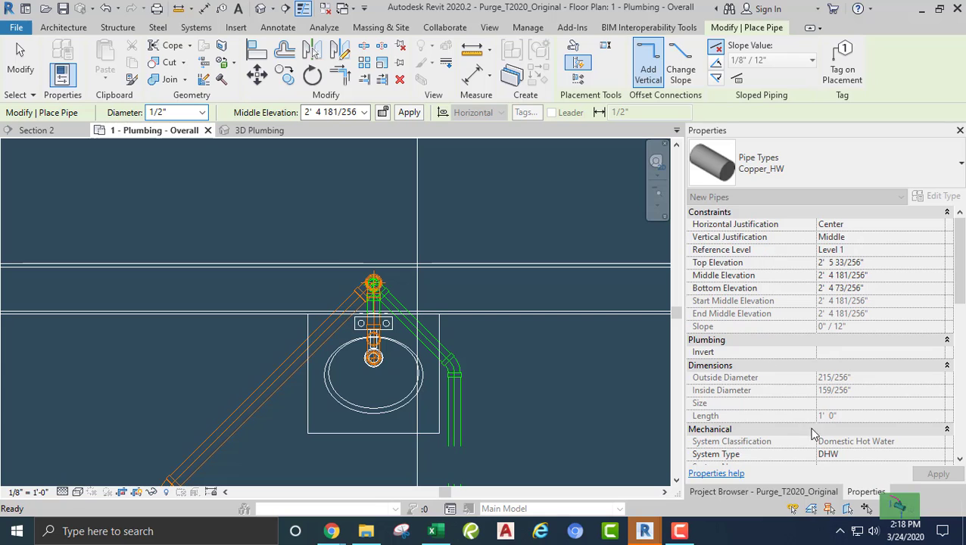
scroll(375, 276, up, 2)
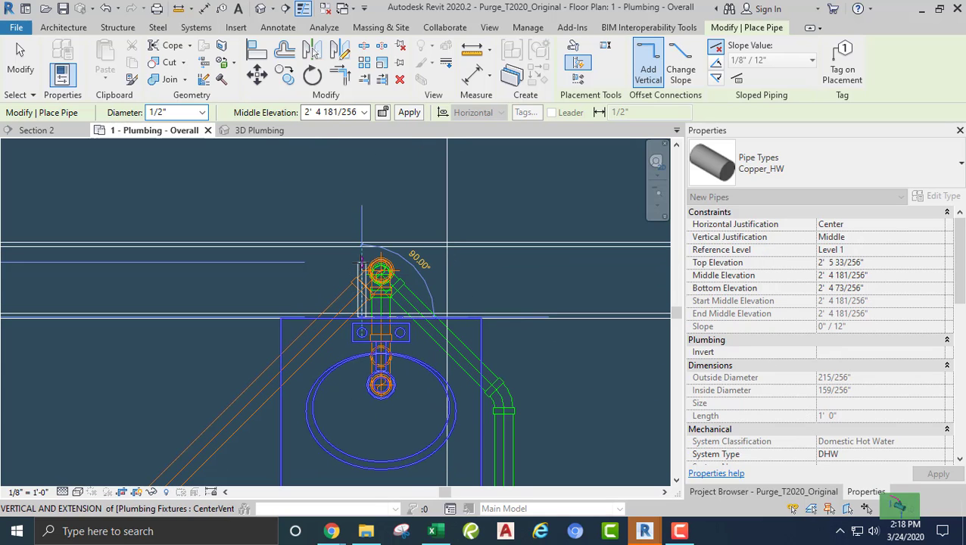
click(362, 263)
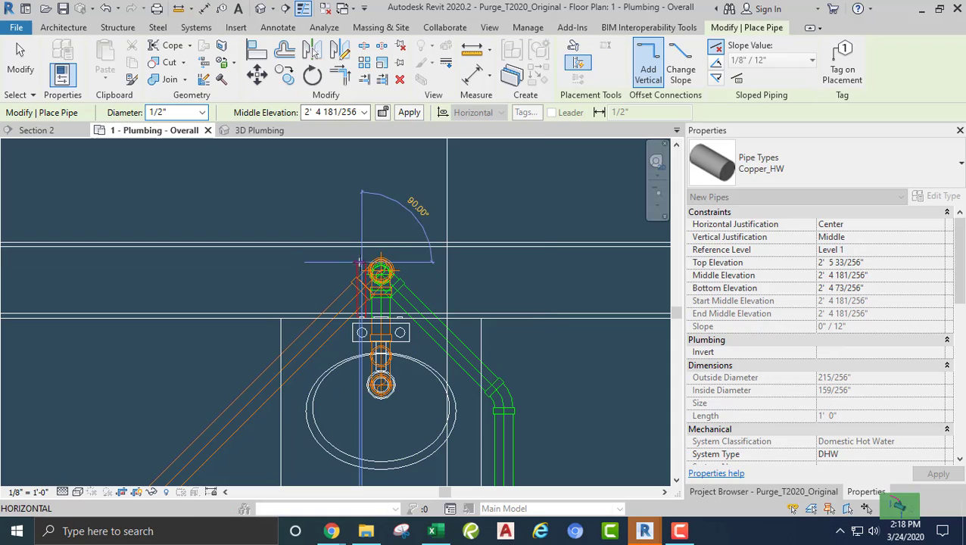
Step: Set the hot water pipe's next segment to 3/4" diameter and a middle elevation of 10' 8"
click(202, 116)
click(163, 140)
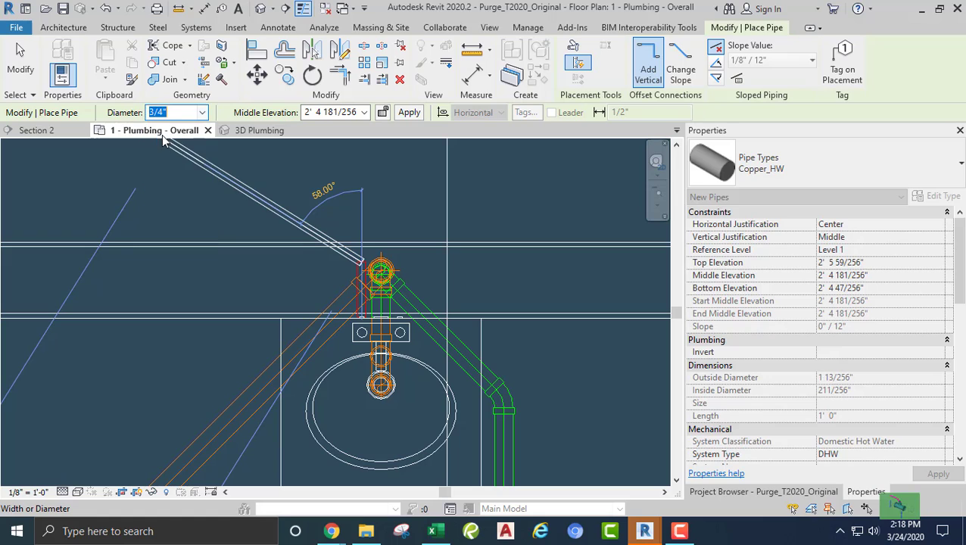
key(Tab)
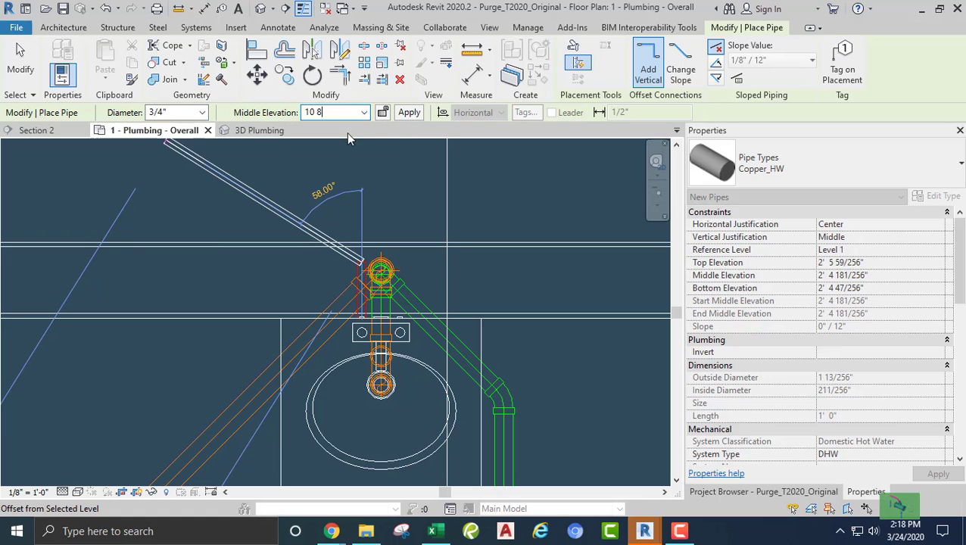
key(Return)
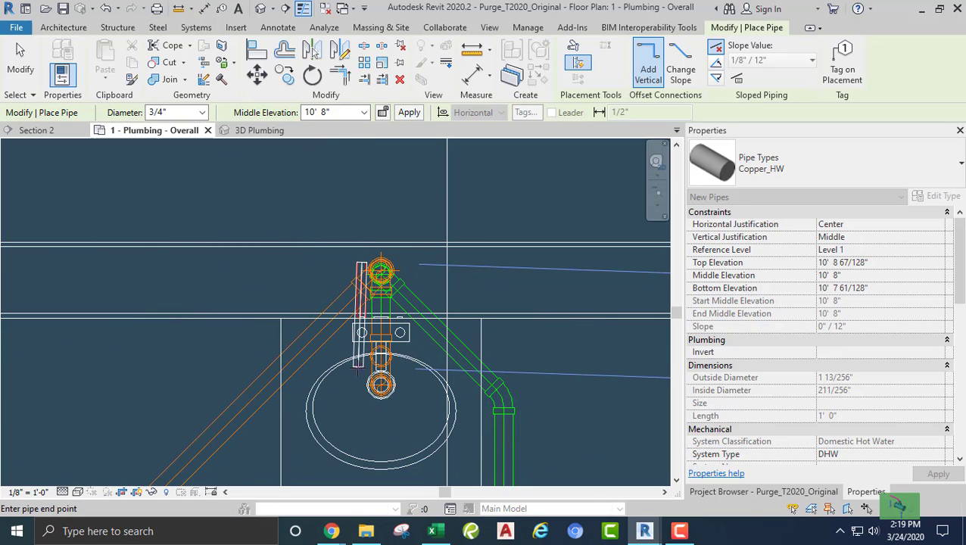
Step: Switch the plumbing plan to the Realistic visual style, return it to Wireframe, and leave the pipe command
click(79, 492)
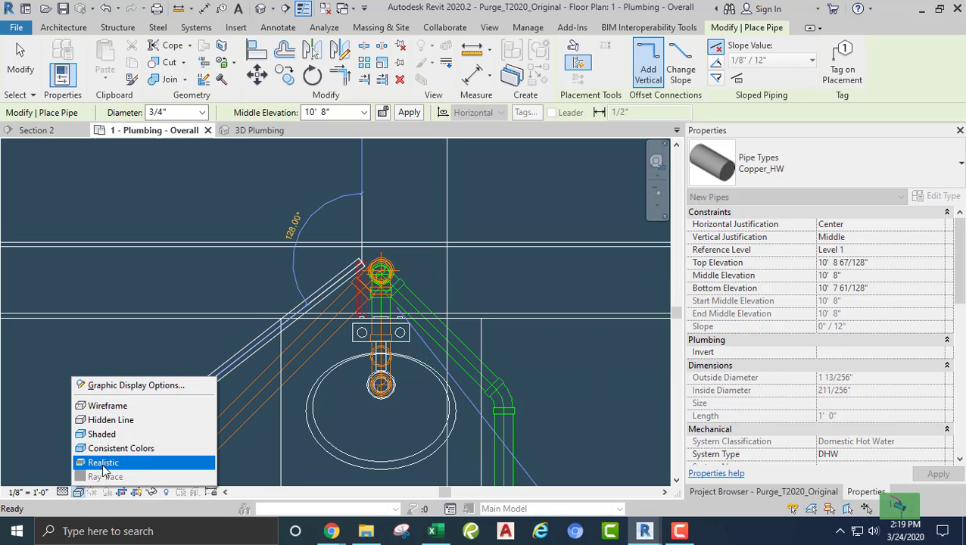
click(105, 464)
click(361, 340)
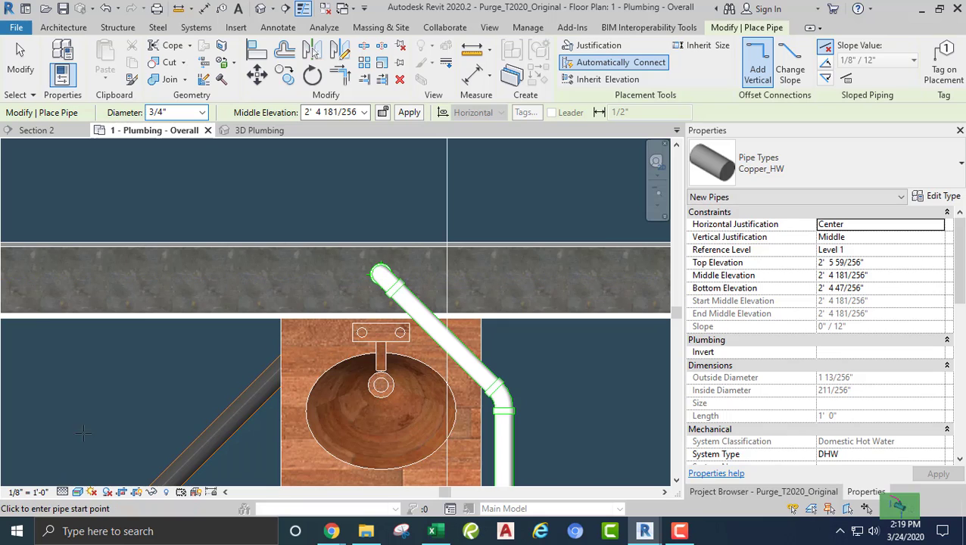
click(79, 492)
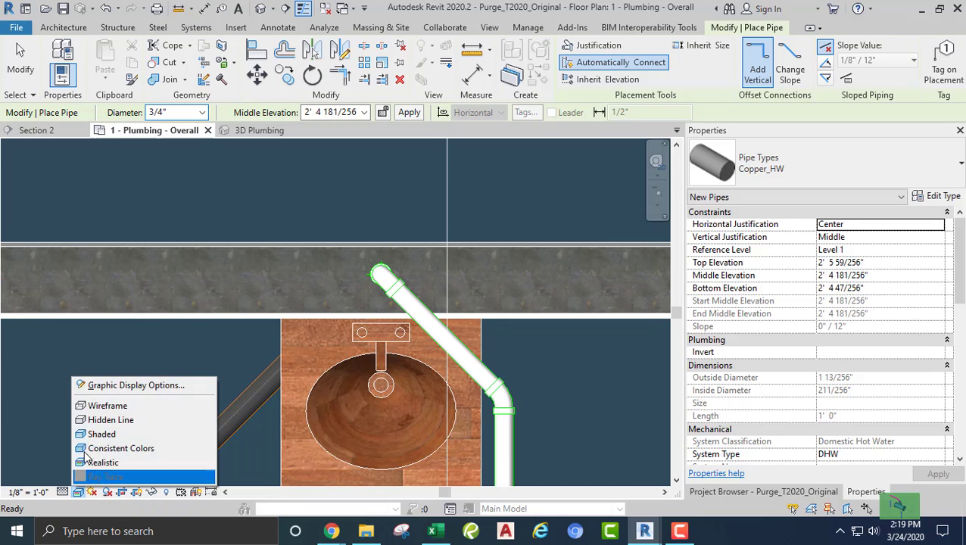
click(94, 403)
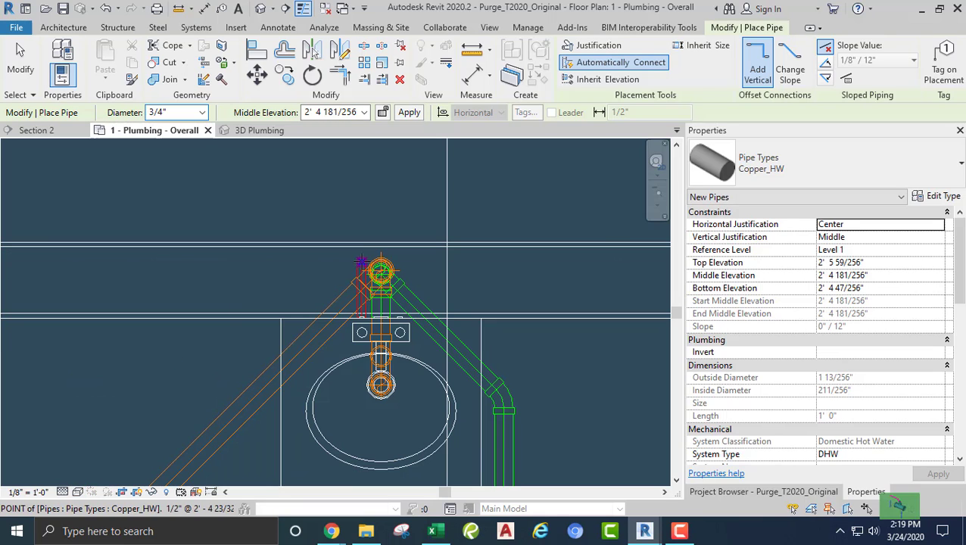
key(Escape)
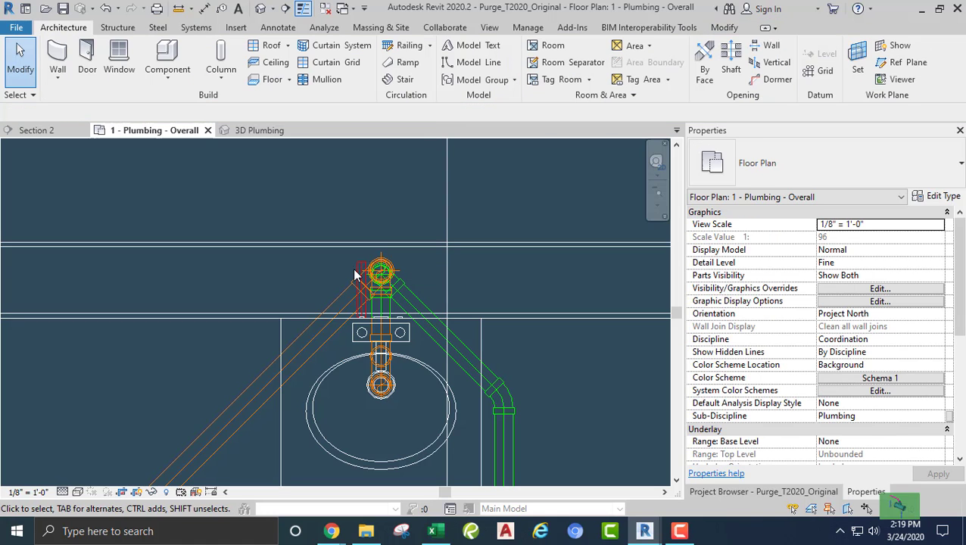
click(361, 265)
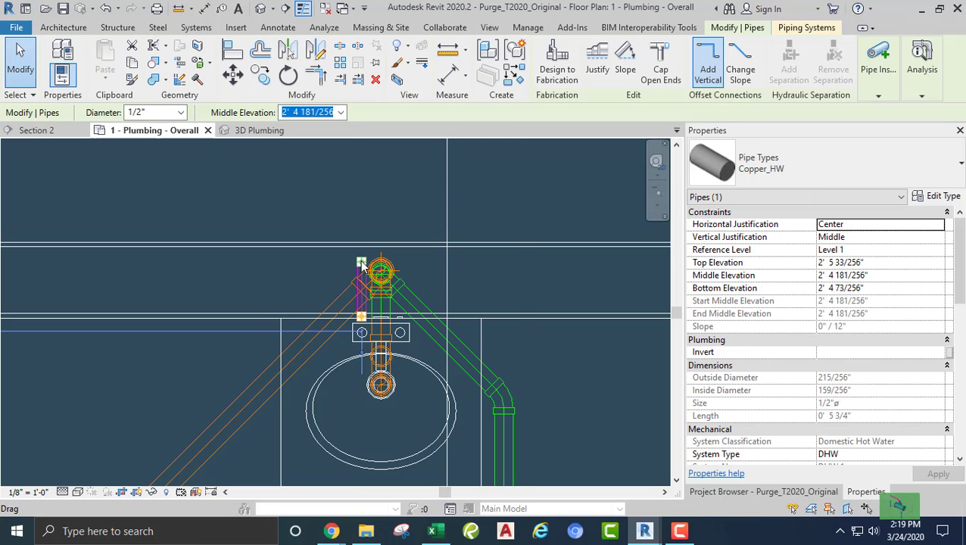
right_click(362, 265)
click(398, 200)
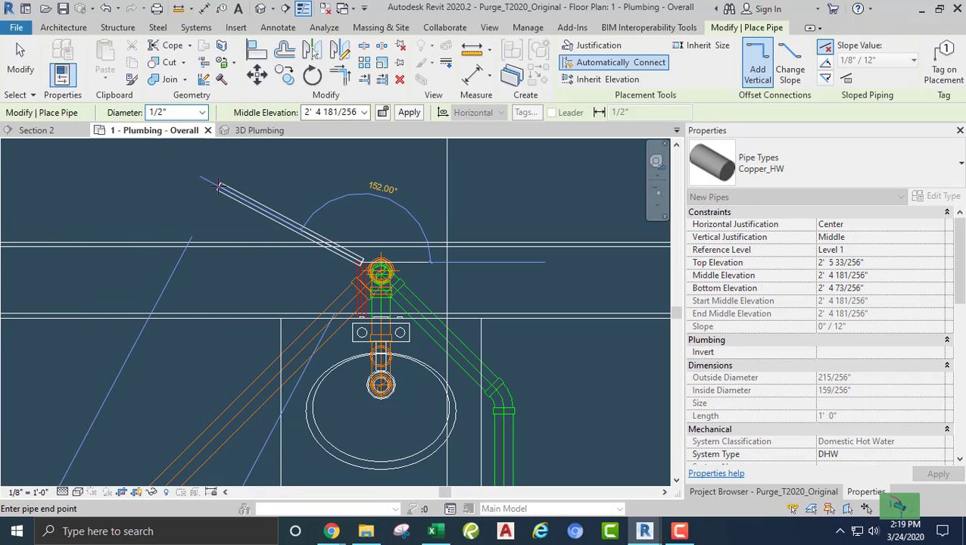
key(Escape)
key(Escape)
click(364, 271)
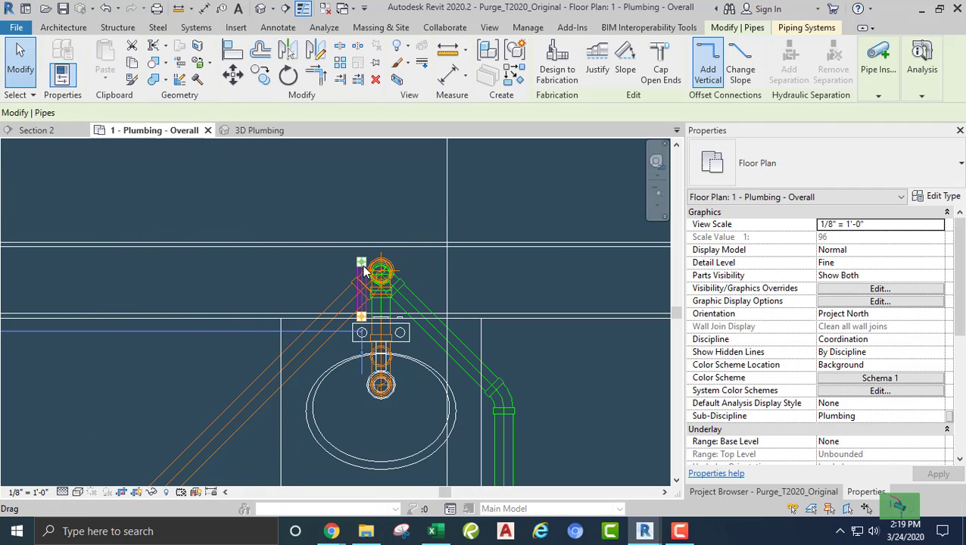
key(Escape)
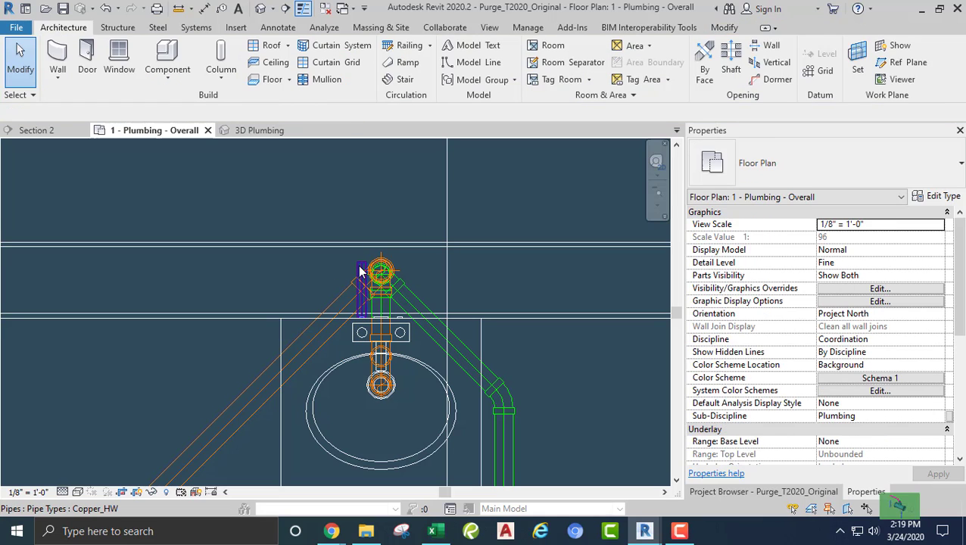
Step: From the hot water pipe's open end, route 3/4" Copper_HW at 10' 8" middle elevation out of the wall, ending in a run about 1' 8" long toward the partition
click(361, 271)
right_click(361, 265)
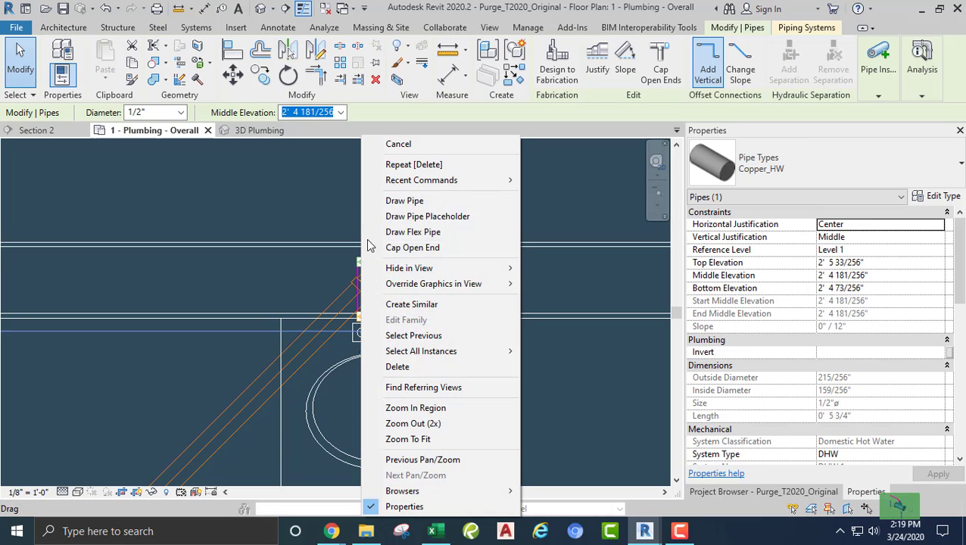
click(399, 200)
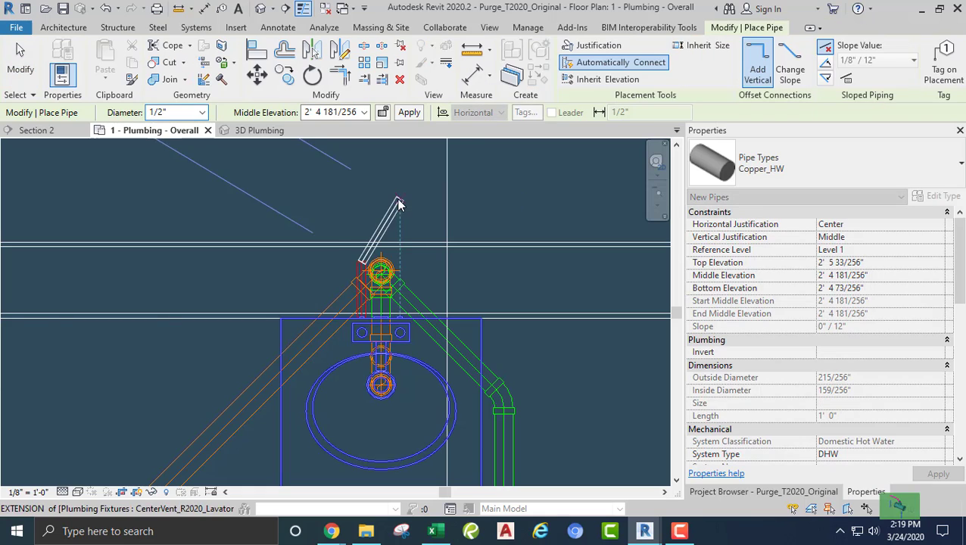
click(203, 119)
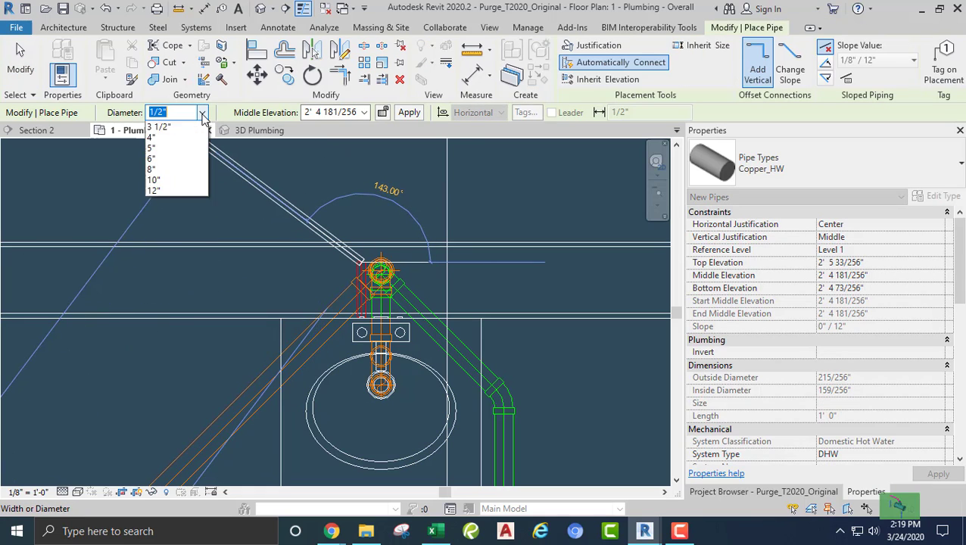
click(169, 145)
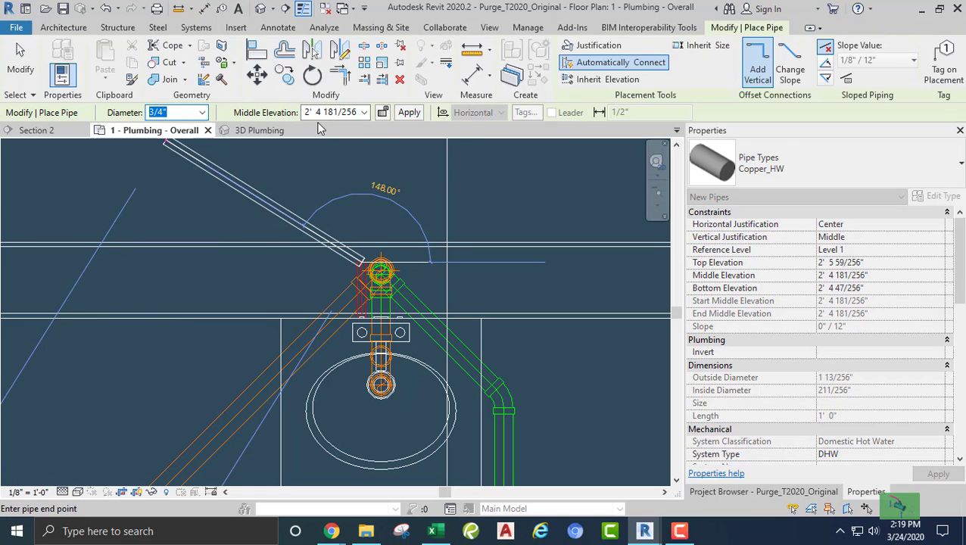
click(340, 111)
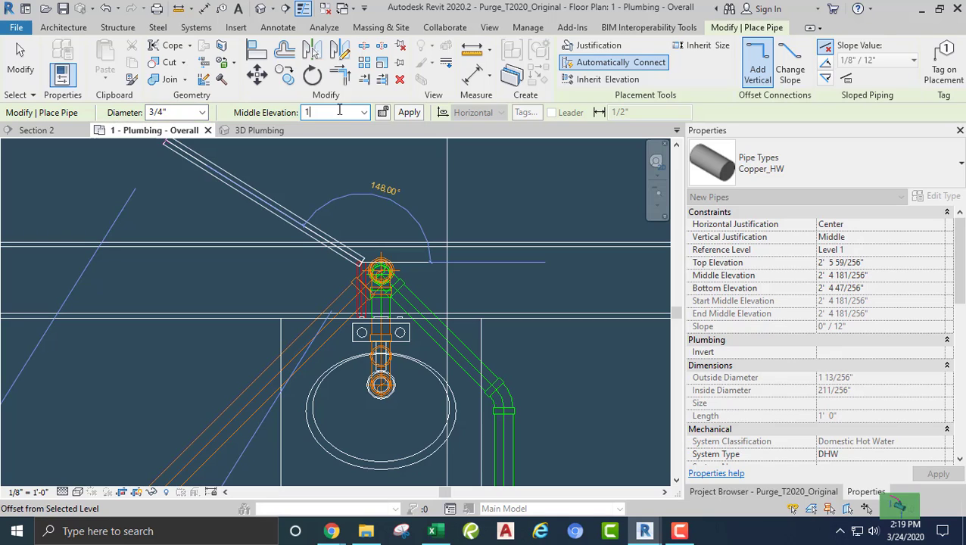
text(10 8)
key(Return)
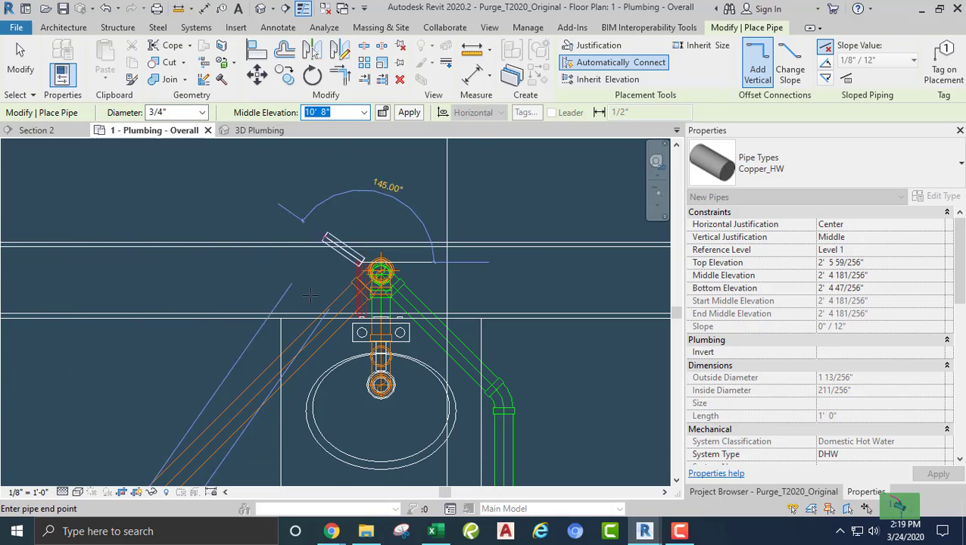
click(361, 384)
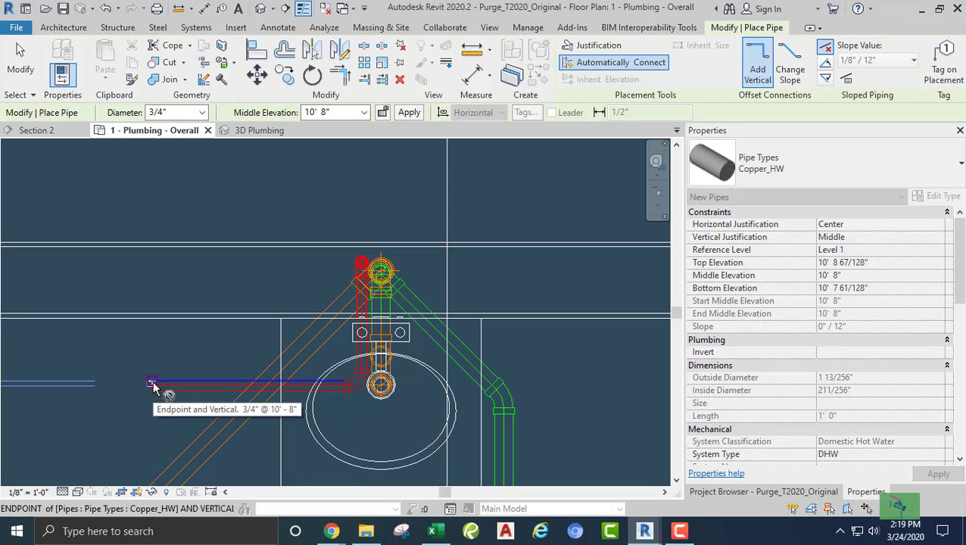
click(151, 386)
key(Escape)
key(Escape)
Step: Draw a 1/2" Copper_CW pipe from the lavatory's cold water connector perpendicularly into the wall behind it
middle_drag(194, 355, 139, 384)
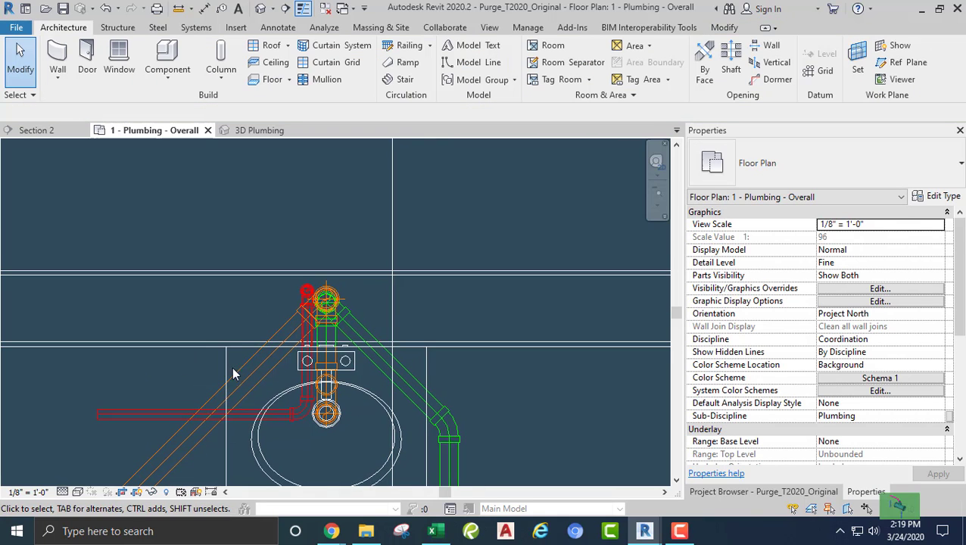
click(347, 378)
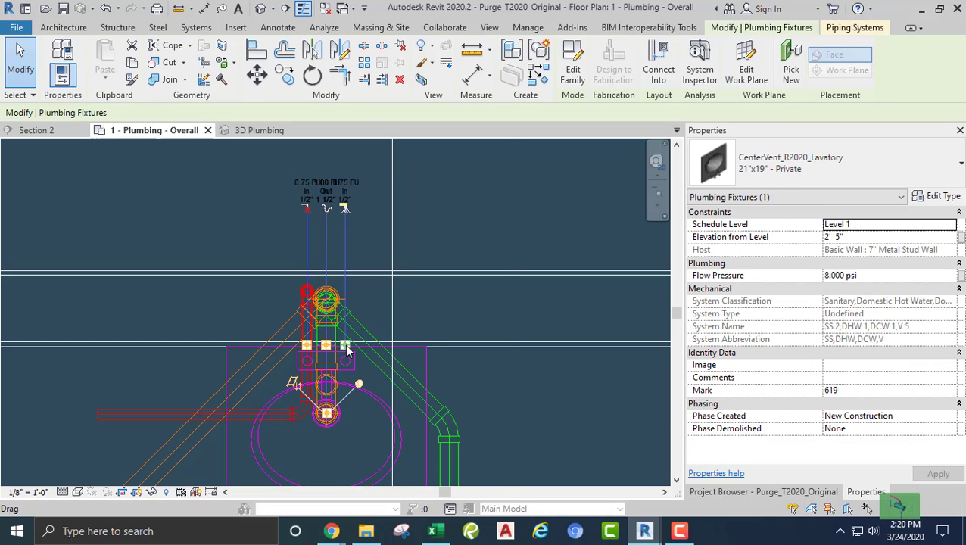
right_click(347, 349)
click(402, 152)
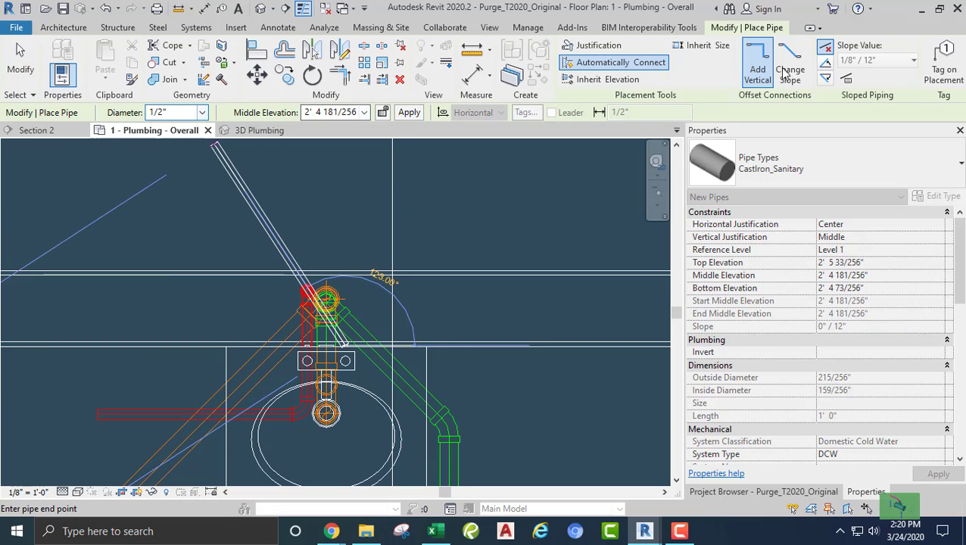
click(827, 152)
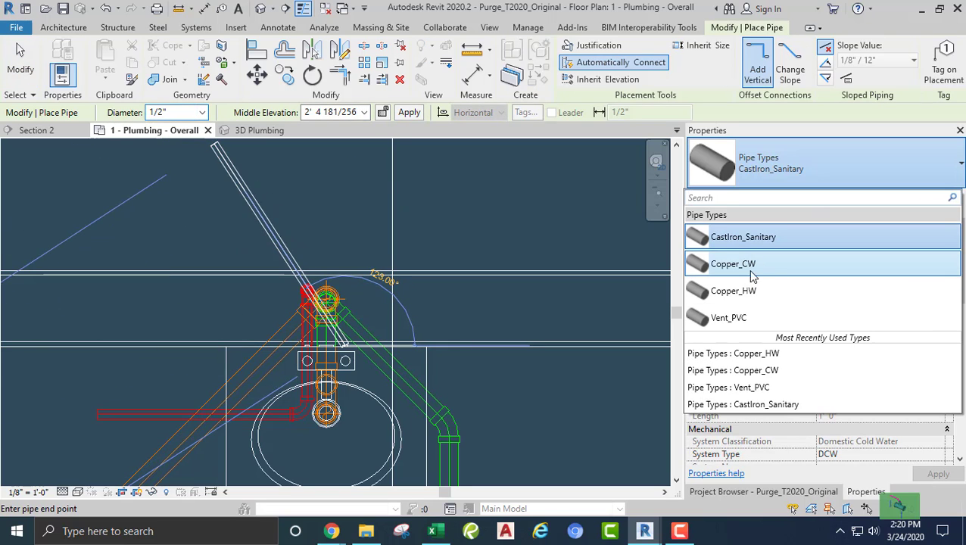
click(747, 265)
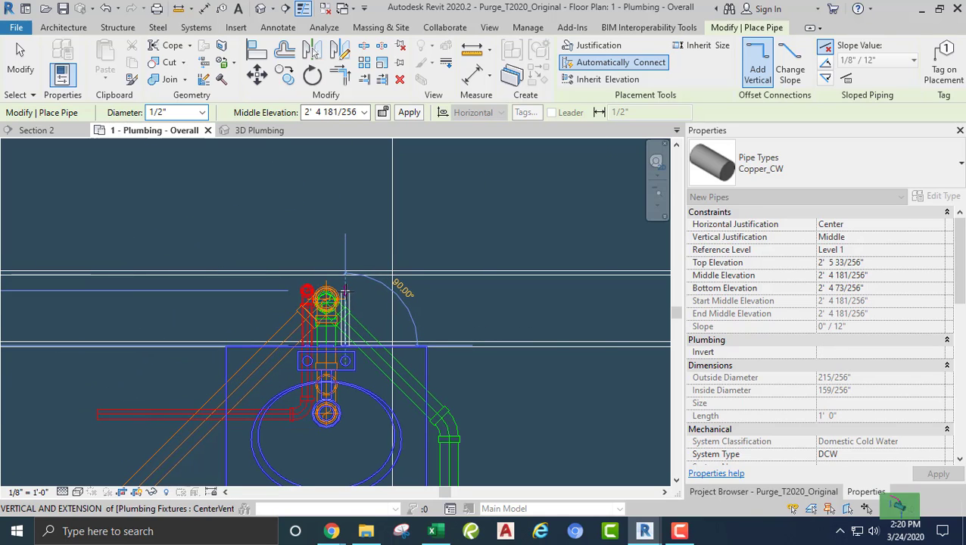
click(345, 292)
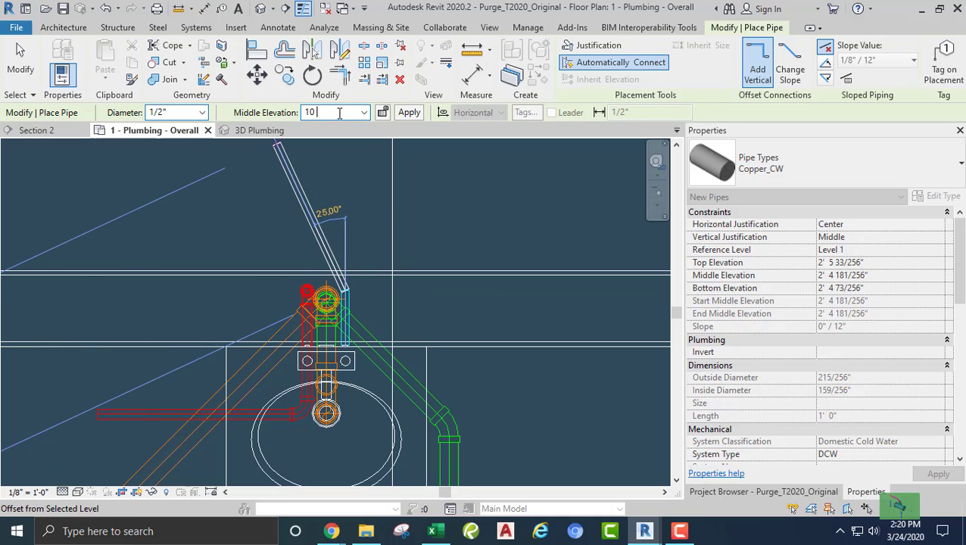
Step: Route the 1/2" cold water pipe at 10' 6" middle elevation out of the wall, then parallel to the hot water run, ending slightly beyond it
key(Return)
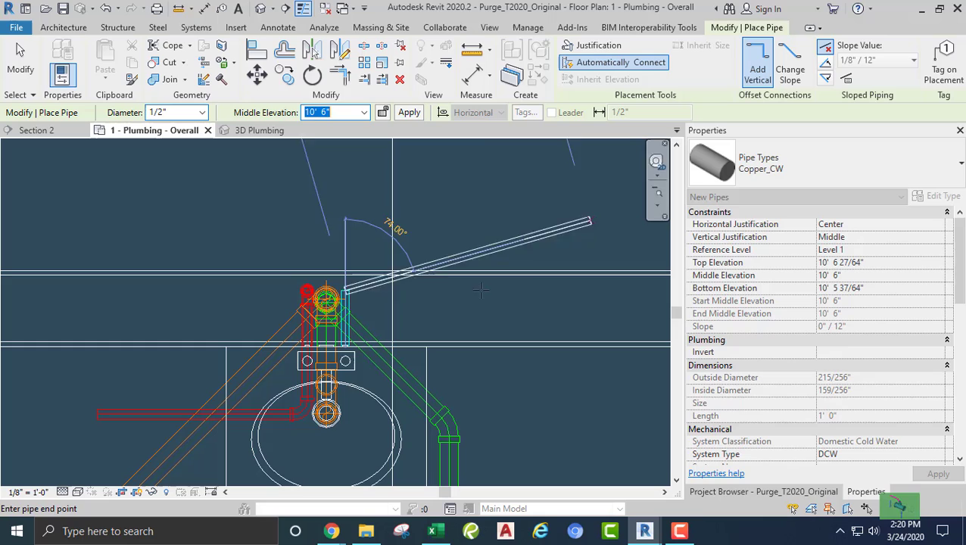
click(345, 394)
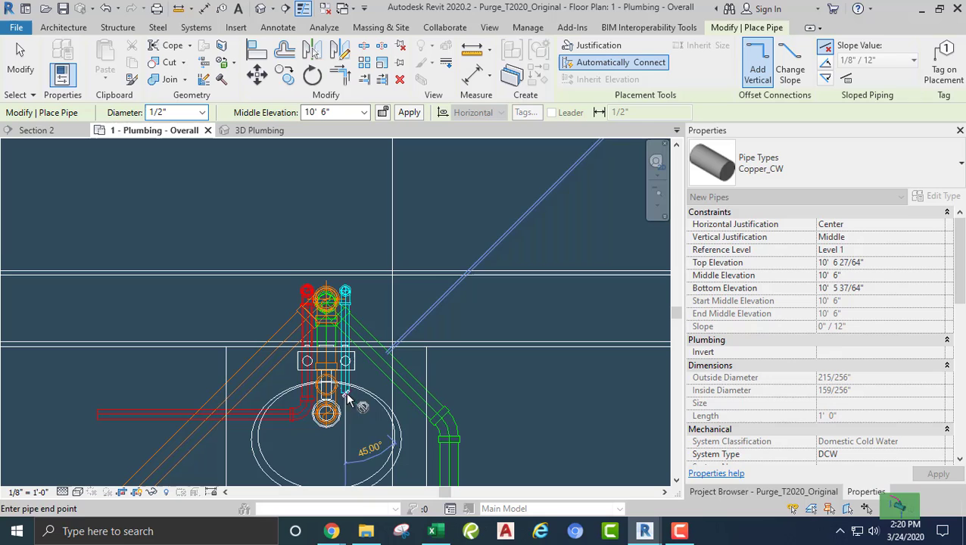
click(75, 392)
key(Escape)
key(Escape)
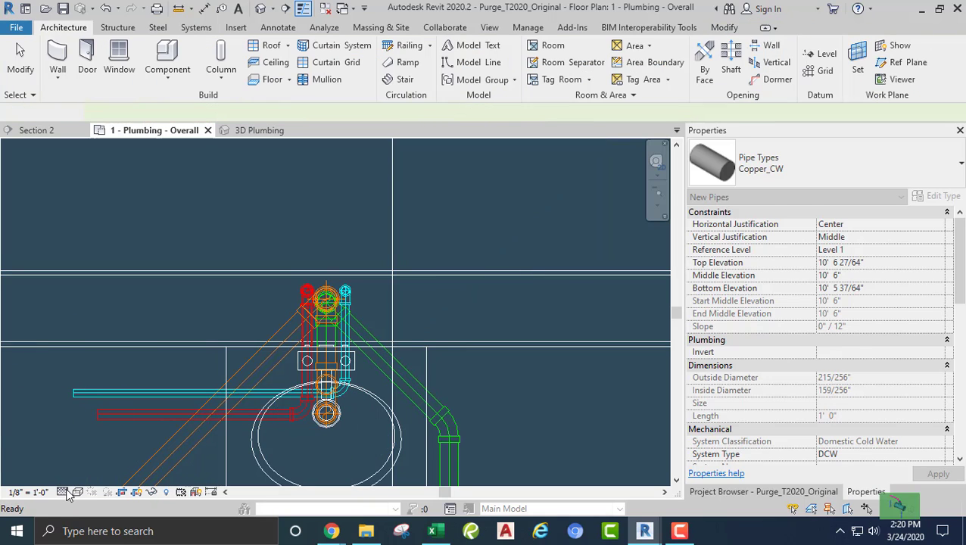
Step: Switch the plan to the Realistic visual style and examine the route from the lavatory past the partition to the fixtures in the adjacent room
click(77, 492)
click(102, 459)
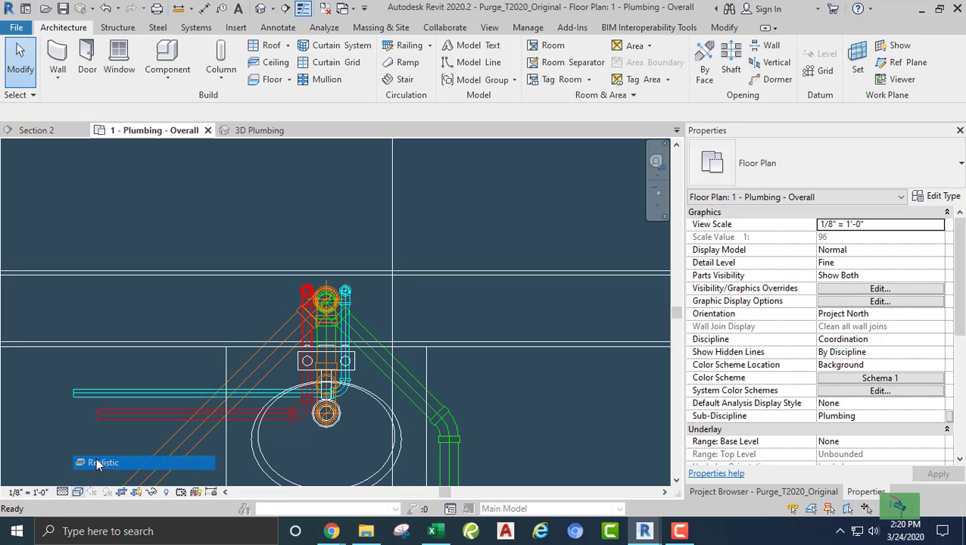
middle_drag(169, 371, 389, 375)
scroll(366, 389, down, 3)
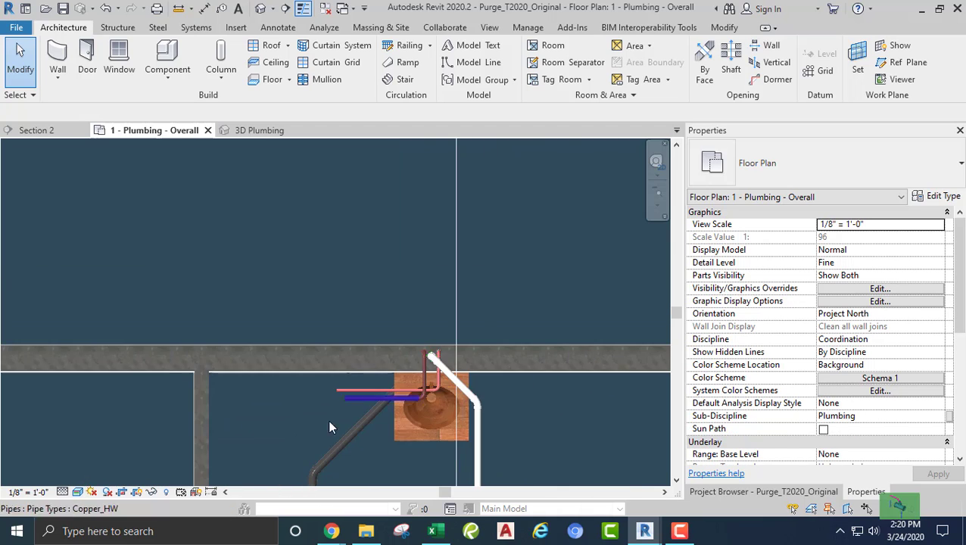
middle_drag(312, 432, 403, 398)
scroll(365, 398, down, 5)
middle_drag(325, 456, 374, 335)
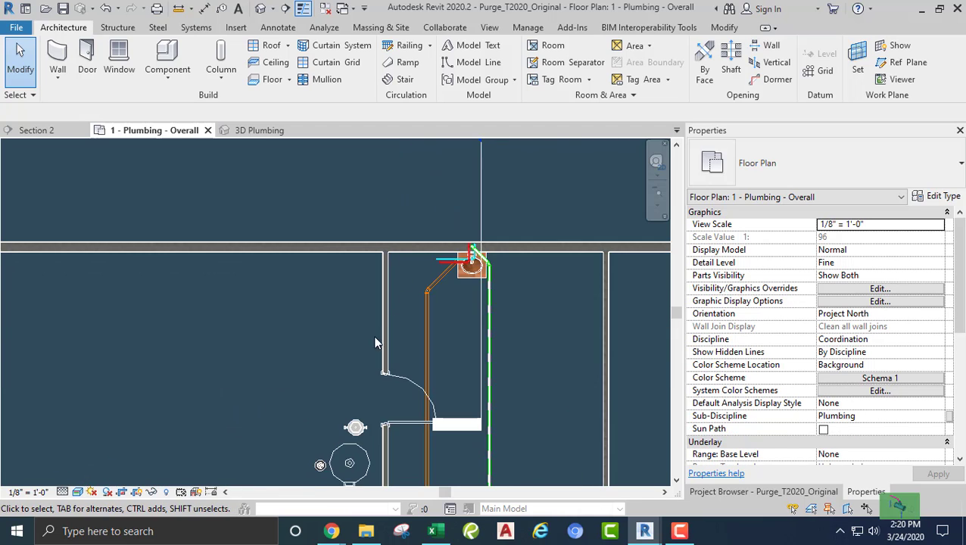
middle_drag(354, 379, 362, 343)
scroll(350, 428, up, 4)
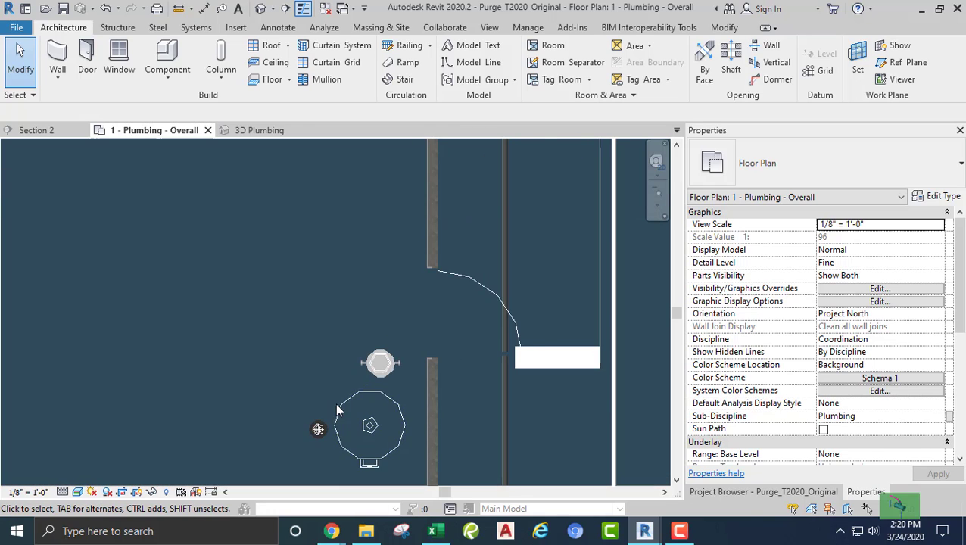
scroll(346, 359, down, 2)
middle_drag(332, 296, 230, 457)
scroll(366, 303, up, 2)
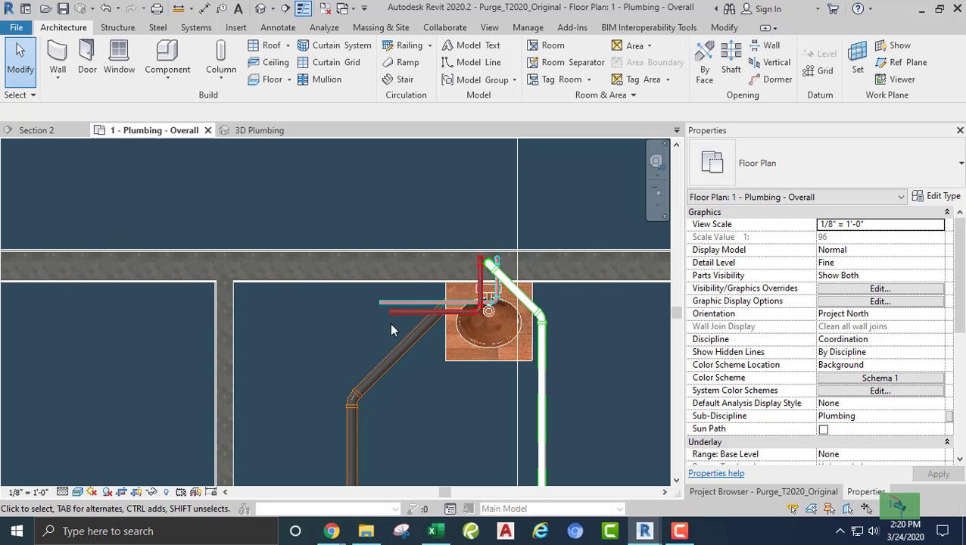
middle_drag(441, 321, 467, 306)
middle_drag(291, 348, 376, 314)
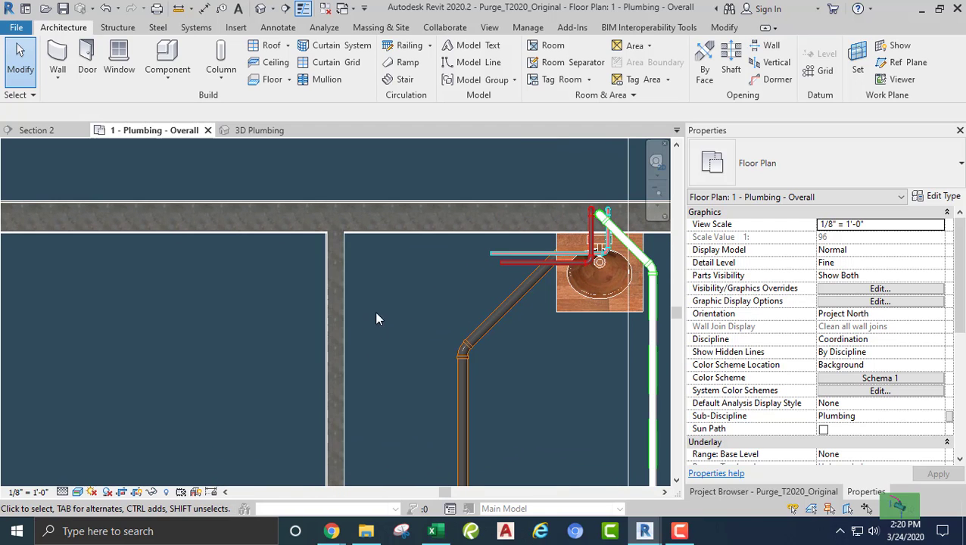
Step: Extend the 3/4" hot water pipe through the partition, then run it along the partition's far side past the door opening
click(501, 265)
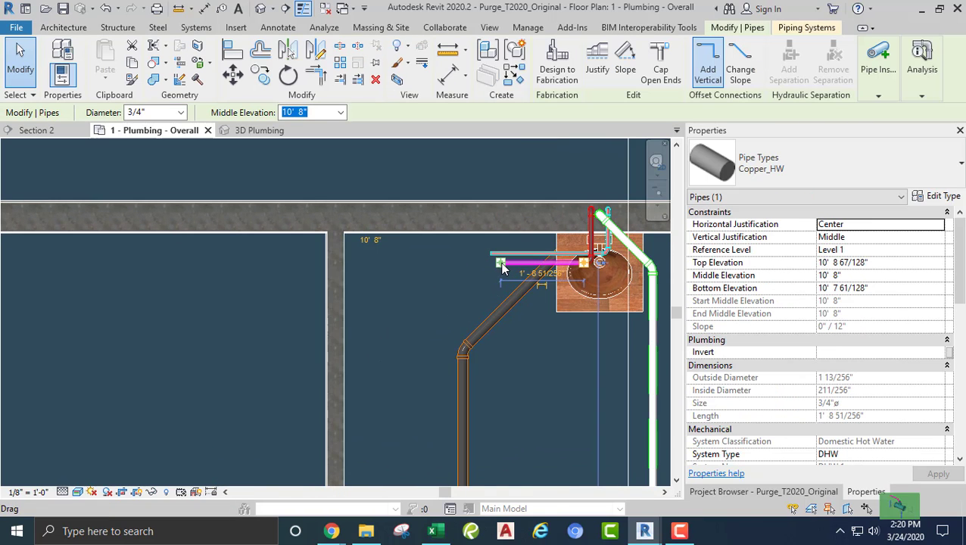
right_click(502, 267)
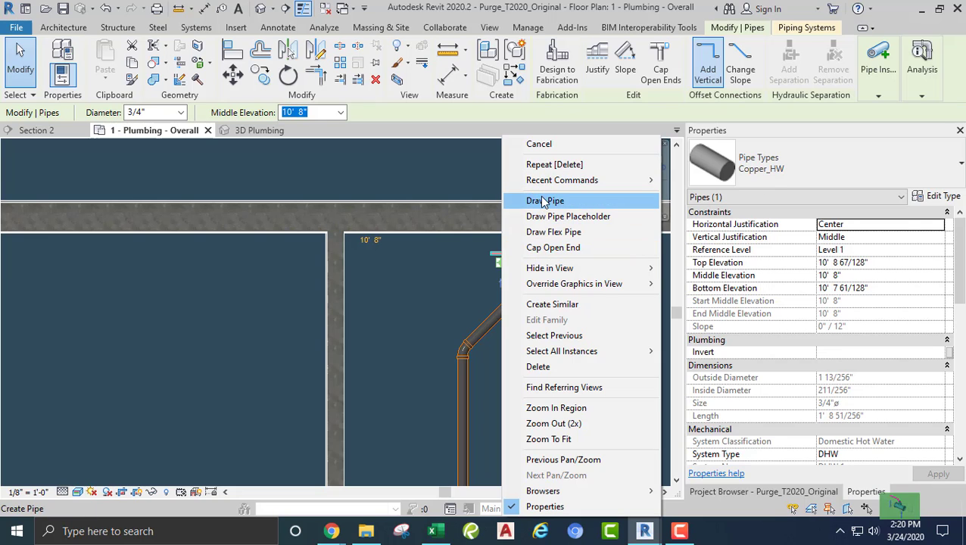
click(544, 201)
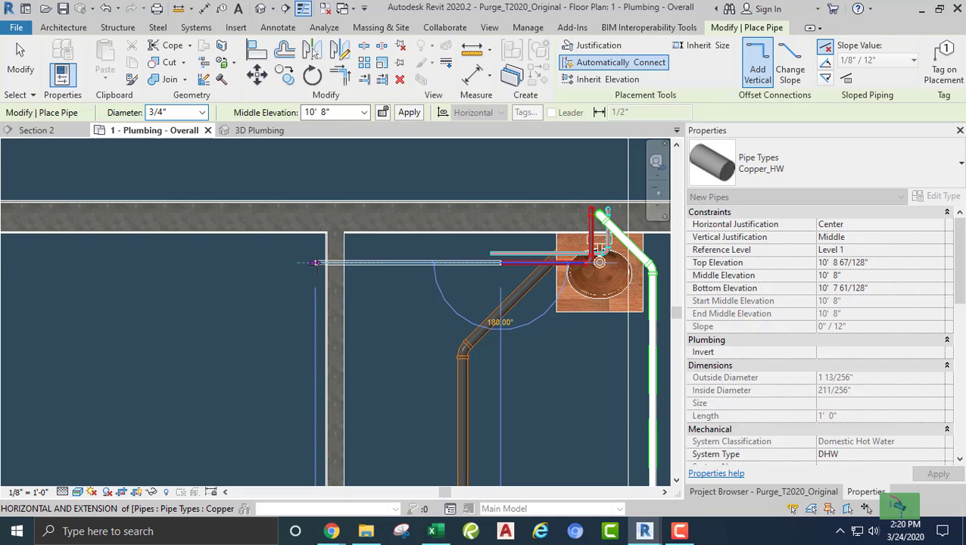
click(316, 263)
scroll(308, 312, down, 2)
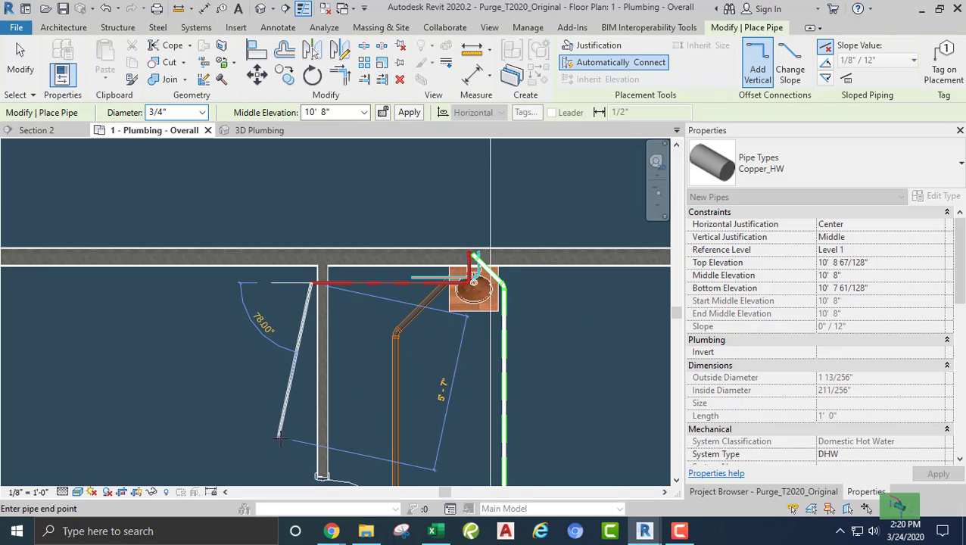
middle_drag(279, 437, 349, 218)
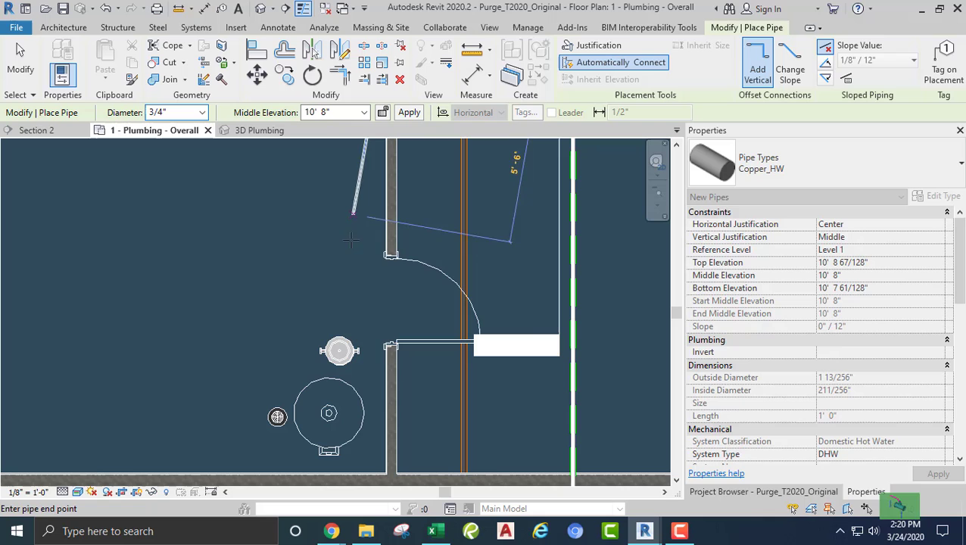
click(377, 382)
scroll(369, 276, down, 2)
key(Escape)
key(Escape)
Step: Extend the 1/2" cold water pipe straight through the partition, ending just beyond the hot water pipe's corner
middle_drag(369, 275, 351, 378)
scroll(411, 306, up, 4)
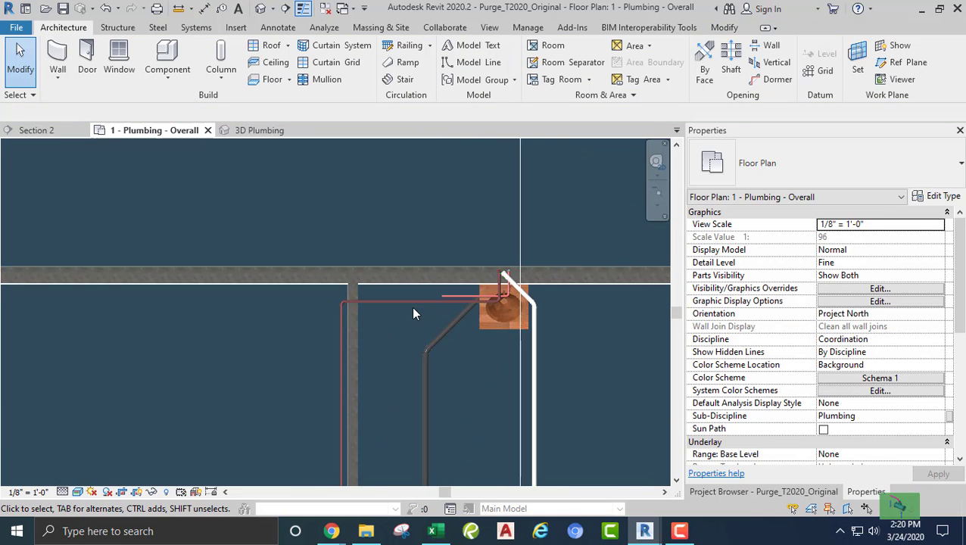
click(456, 297)
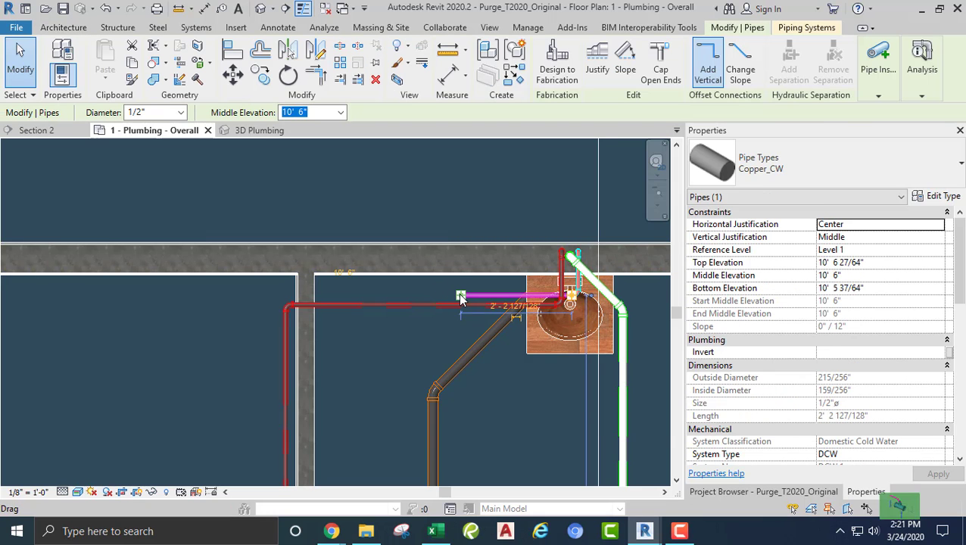
right_click(460, 296)
click(477, 196)
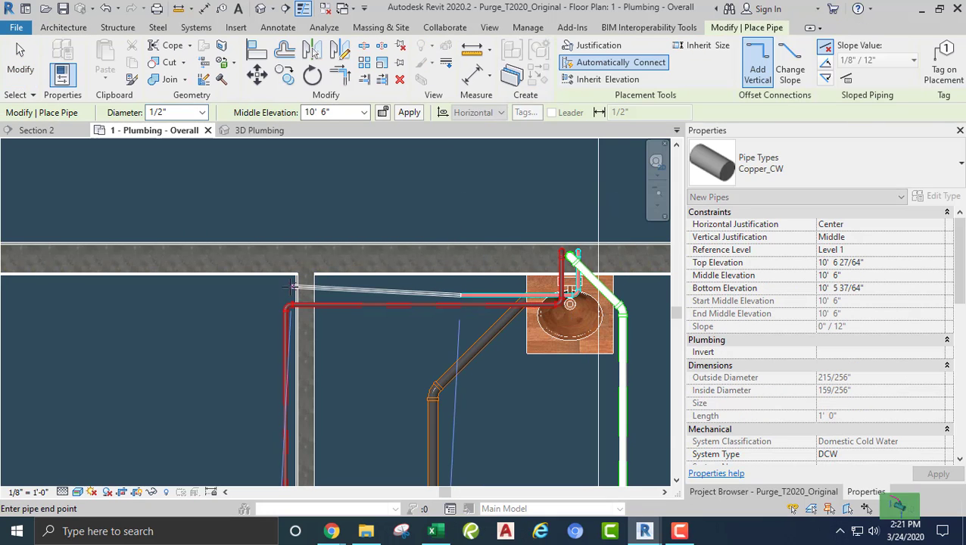
click(279, 295)
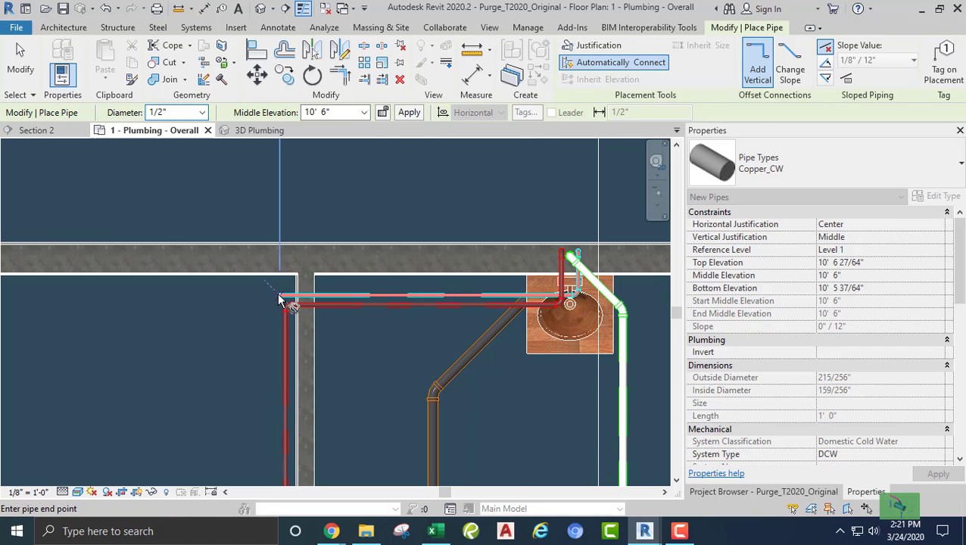
key(Escape)
key(Escape)
Step: Examine the plan between the lavatory piping, the water heater and the fixtures in the rooms below
scroll(303, 309, down, 4)
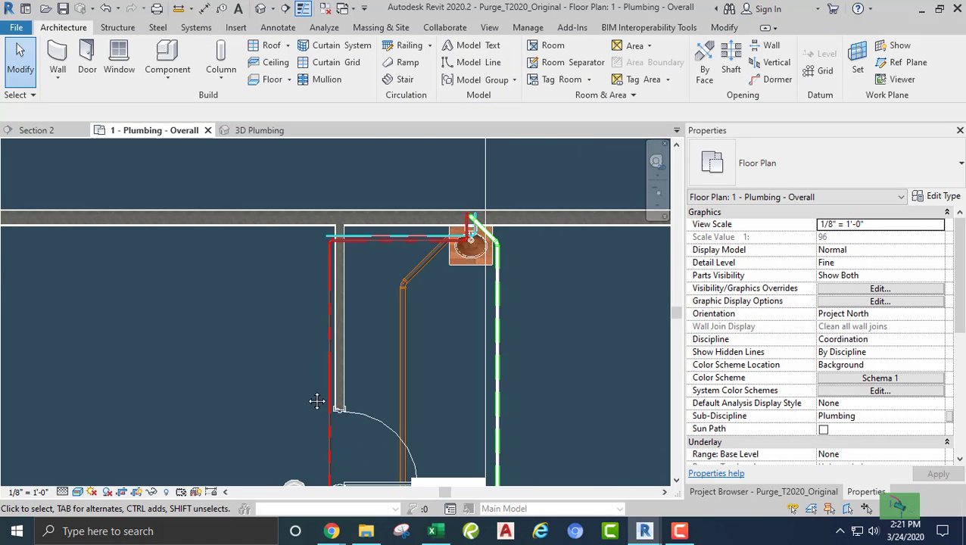
middle_drag(316, 401, 326, 309)
scroll(316, 366, down, 5)
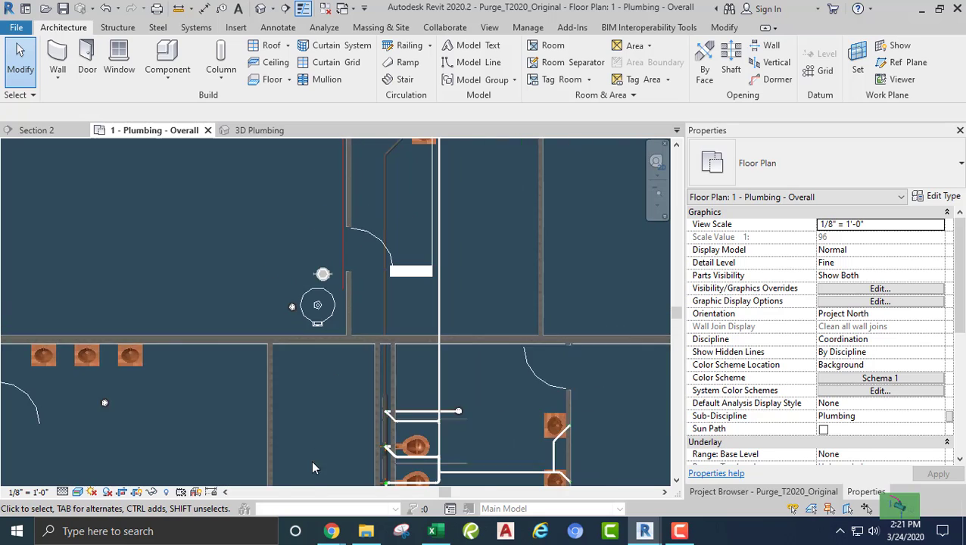
scroll(337, 161, up, 4)
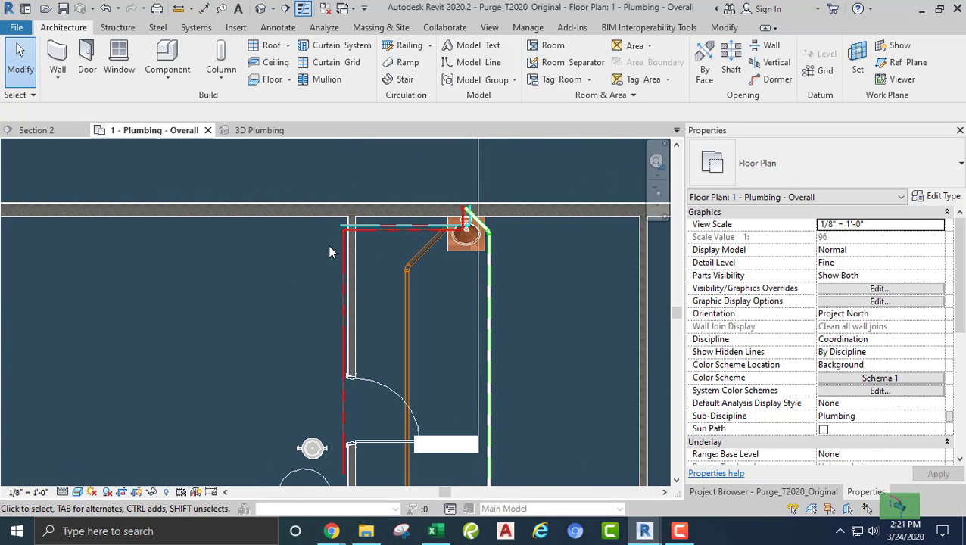
scroll(330, 261, down, 4)
middle_drag(323, 267, 319, 334)
scroll(339, 281, up, 1)
scroll(338, 280, down, 1)
middle_drag(338, 280, 316, 324)
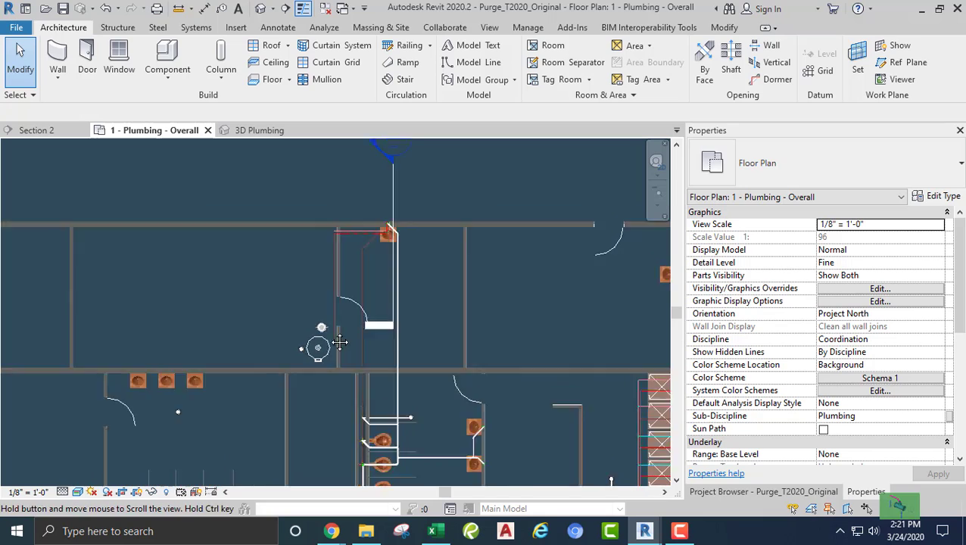
scroll(339, 318, up, 2)
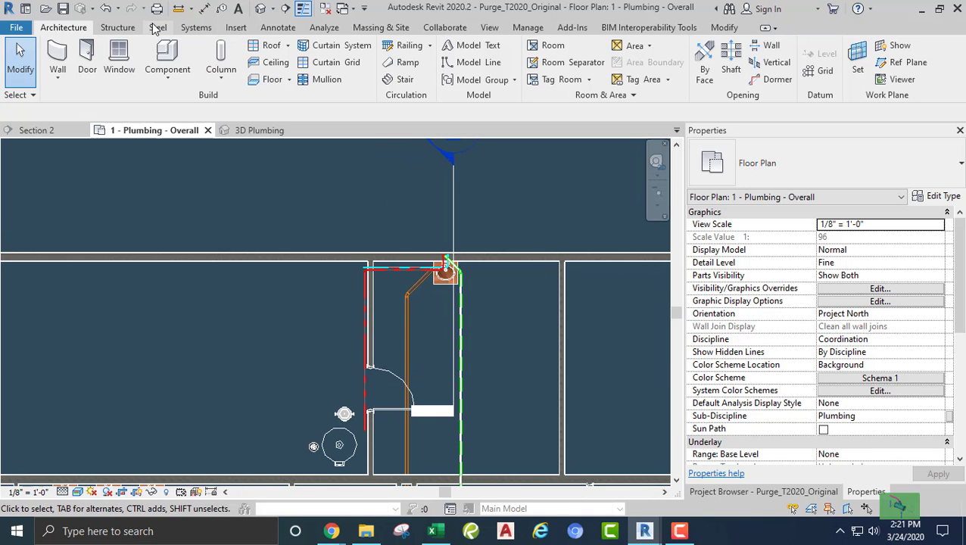
Step: Draw a 2" Copper_CW main about 5' 8" long at 10' 6" middle elevation, parallel to the hot water run beside the partition
click(196, 28)
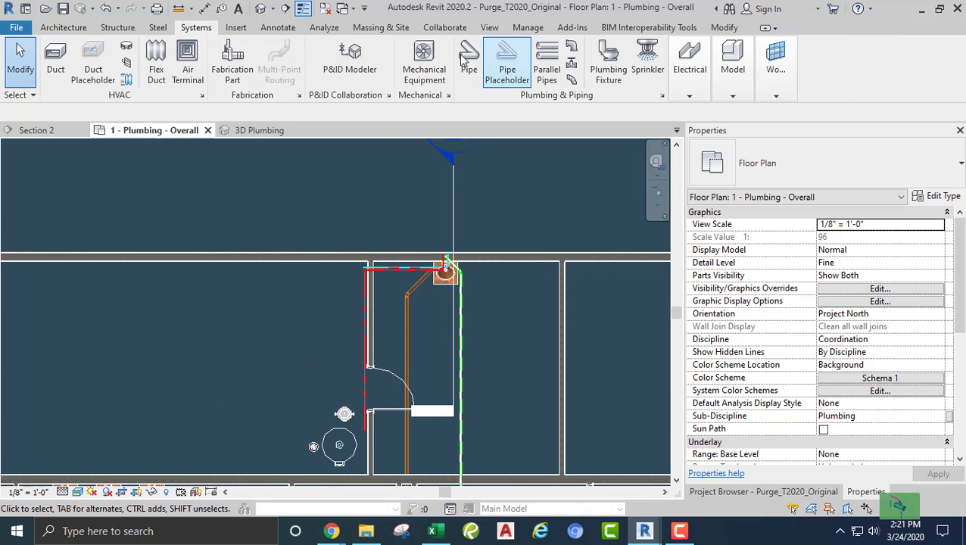
click(470, 62)
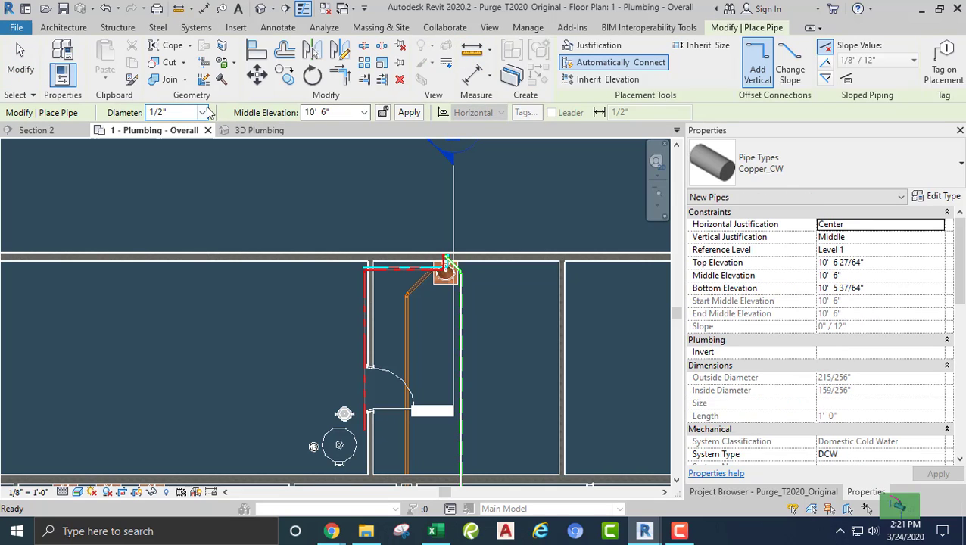
click(202, 112)
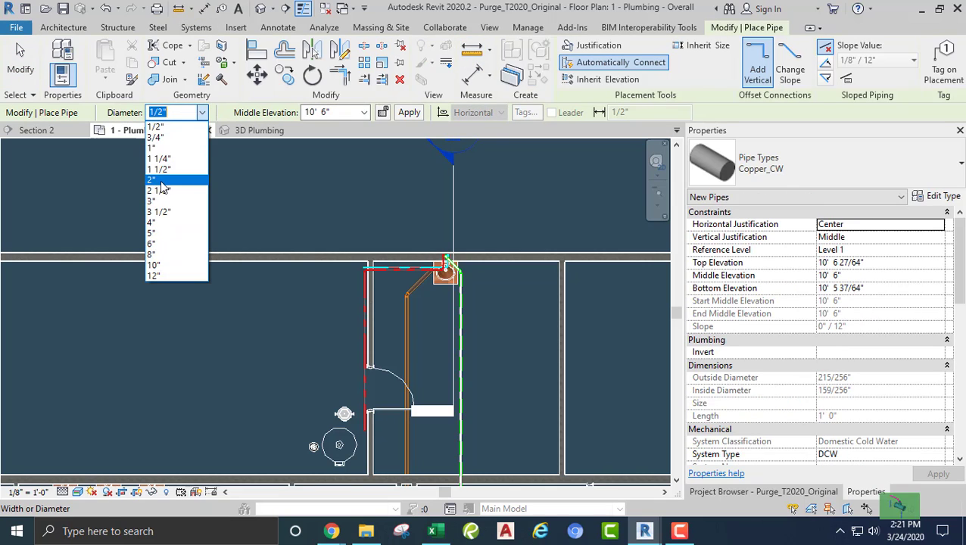
click(159, 180)
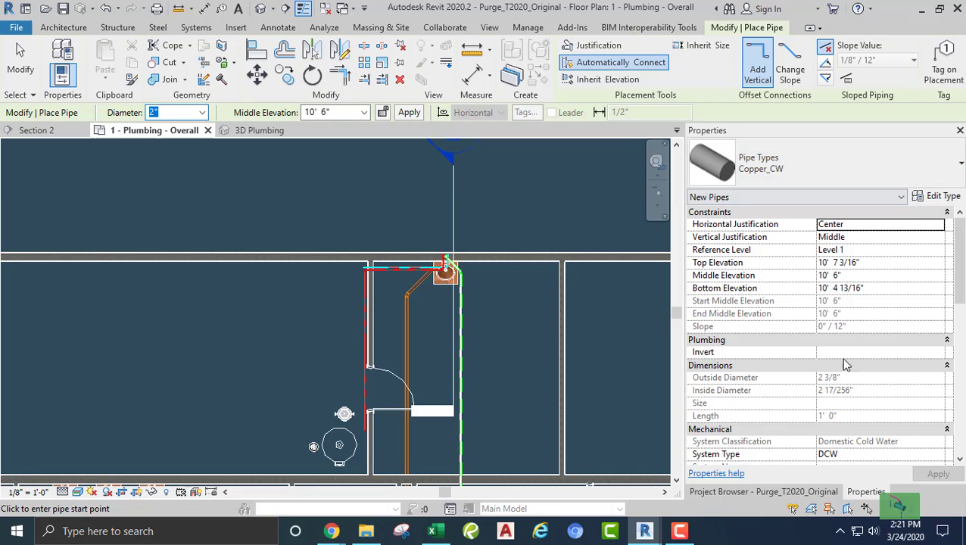
click(350, 279)
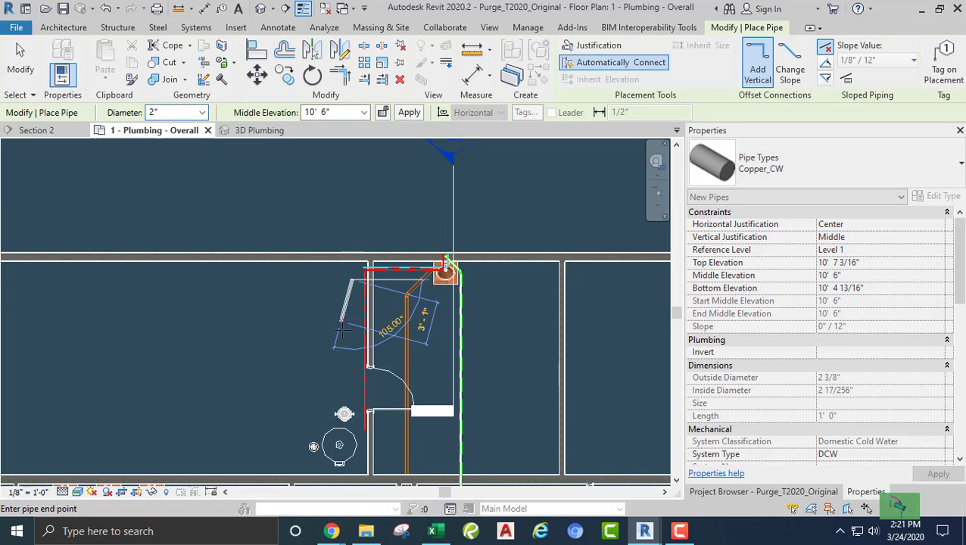
click(354, 364)
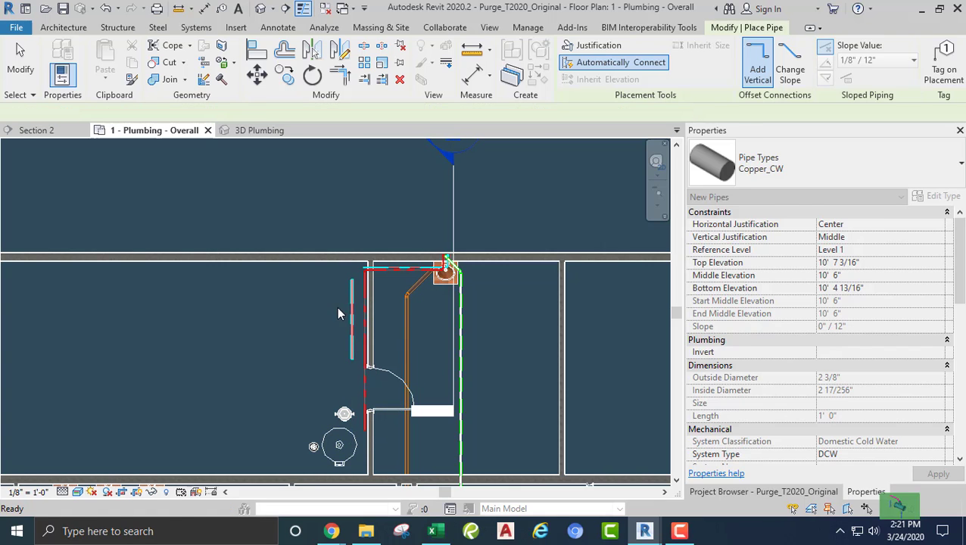
key(Escape)
key(Escape)
Step: Extend the upper end of the 2" cold water main straight through the upper wall, making it about 7' 10" long
scroll(331, 321, up, 2)
click(362, 318)
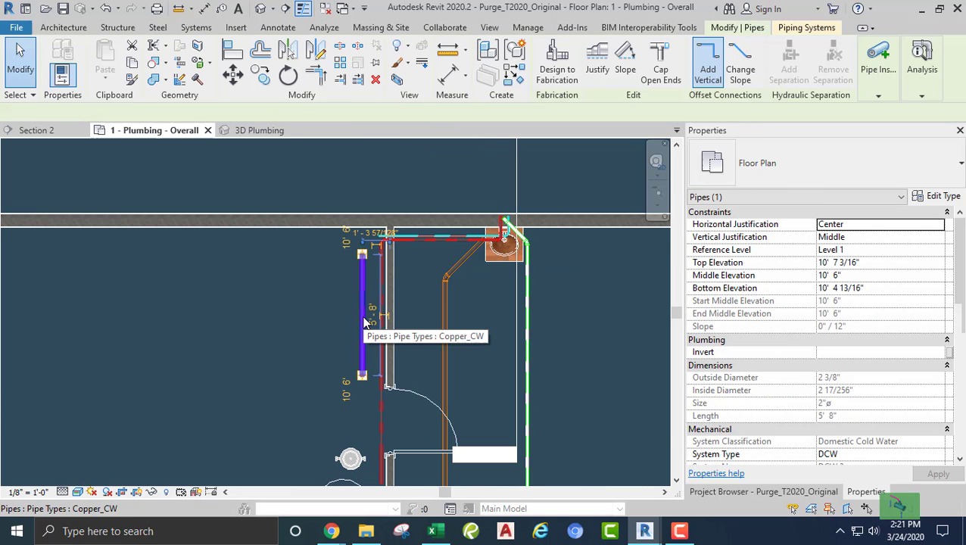
click(330, 280)
scroll(340, 356, up, 3)
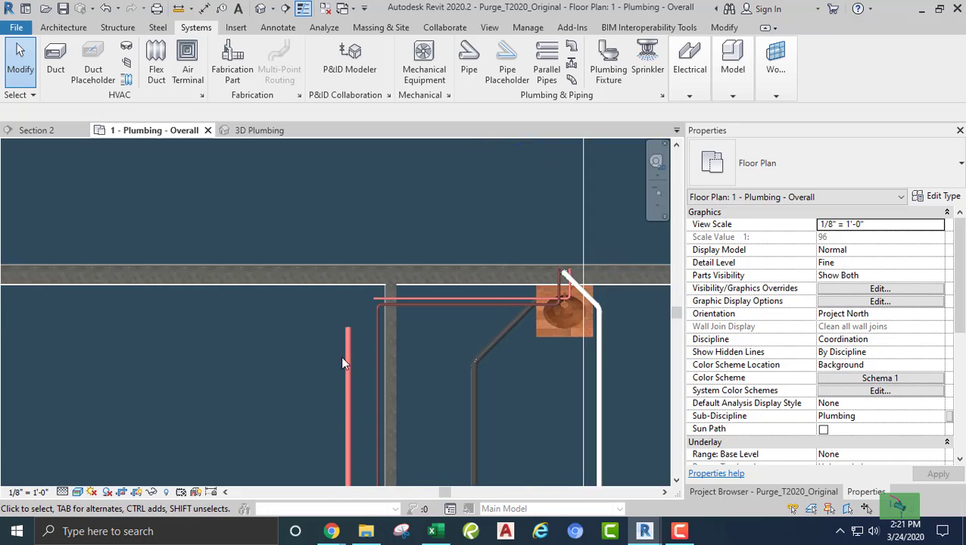
click(352, 353)
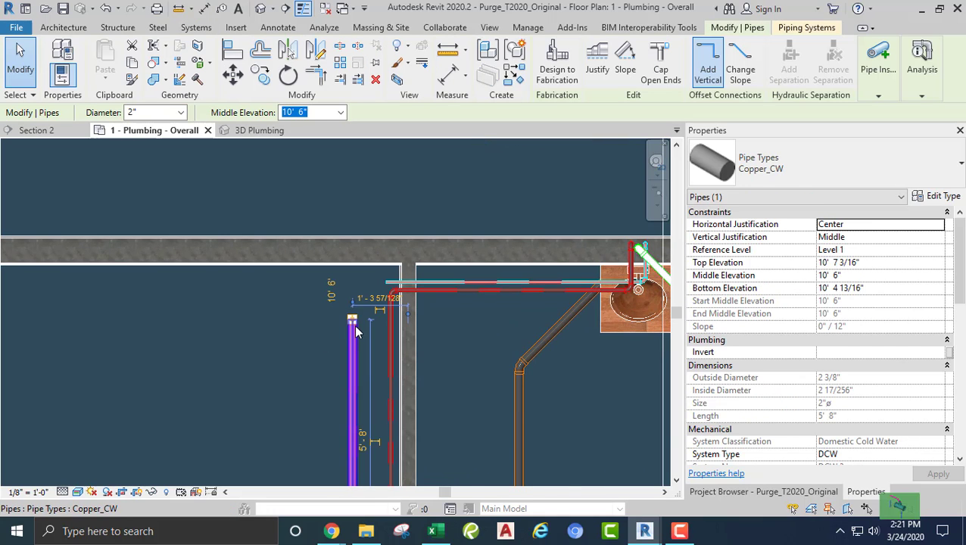
right_click(352, 321)
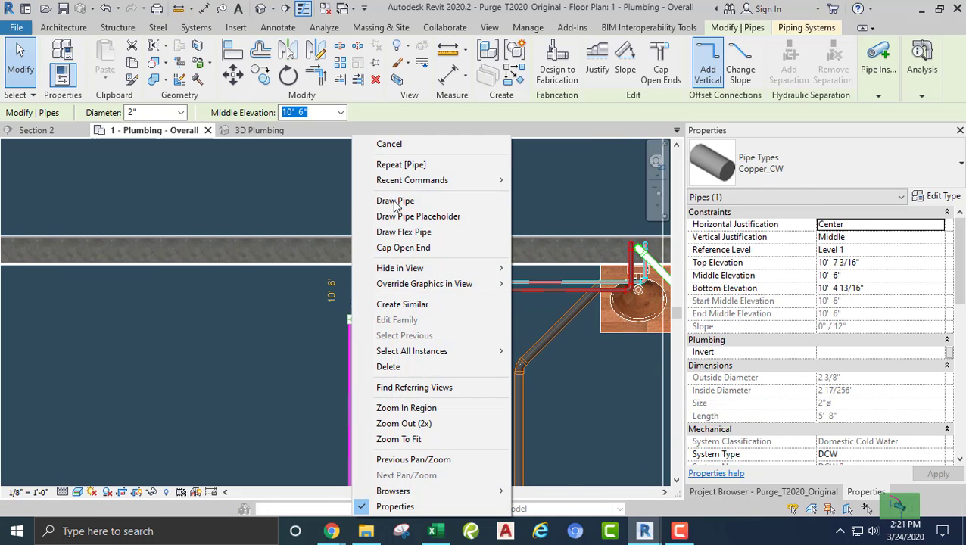
click(395, 201)
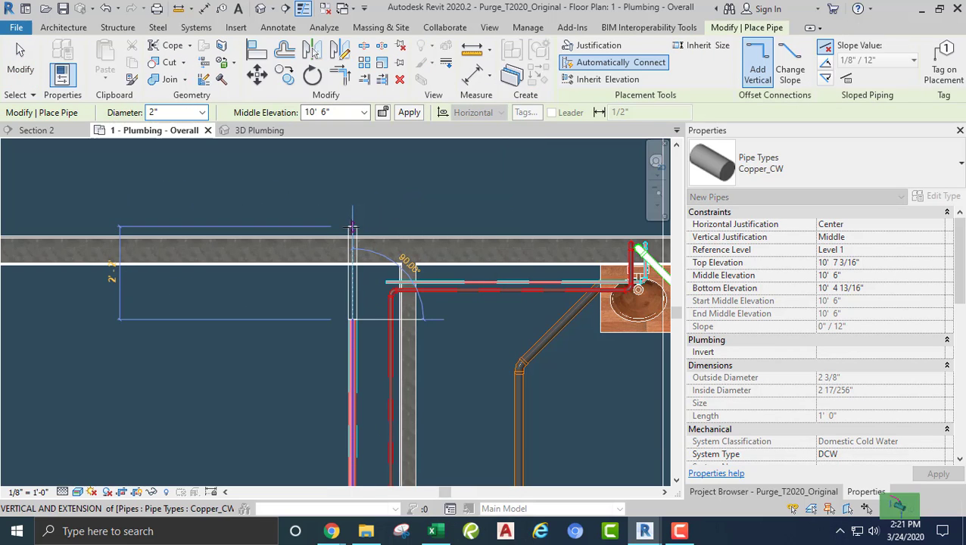
key(Escape)
key(Escape)
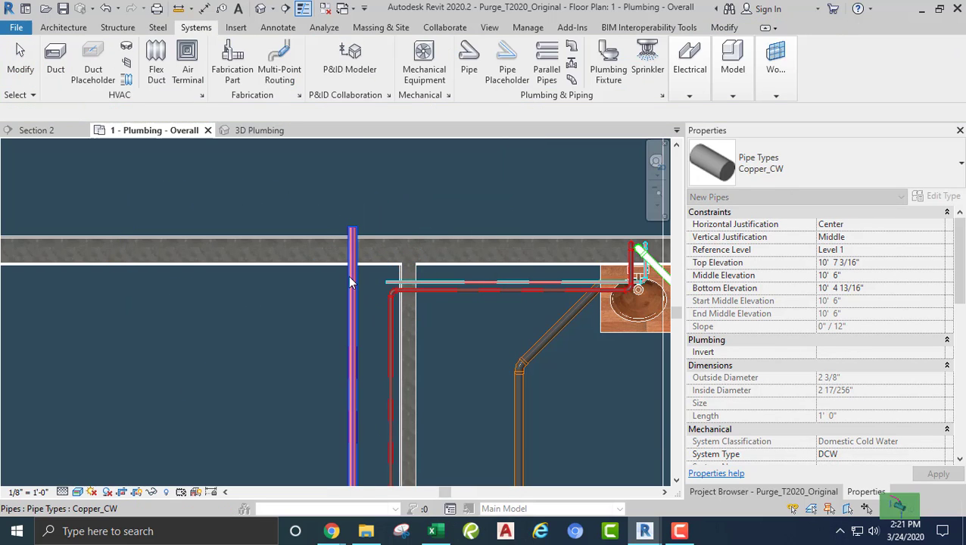
Step: From the 2" cold water main's end outside the wall, drop a vertical pipe to a middle elevation of -9' 0"
click(352, 250)
right_click(351, 224)
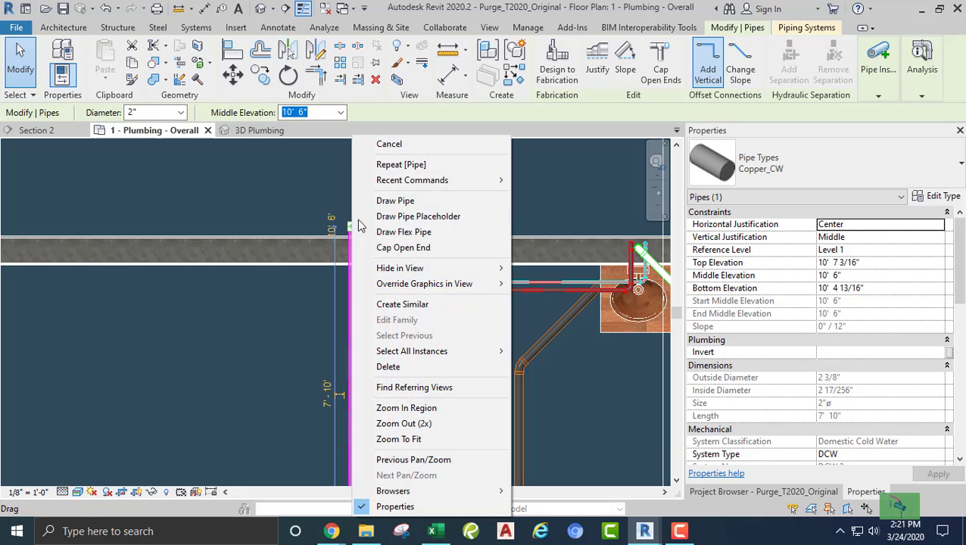
click(395, 200)
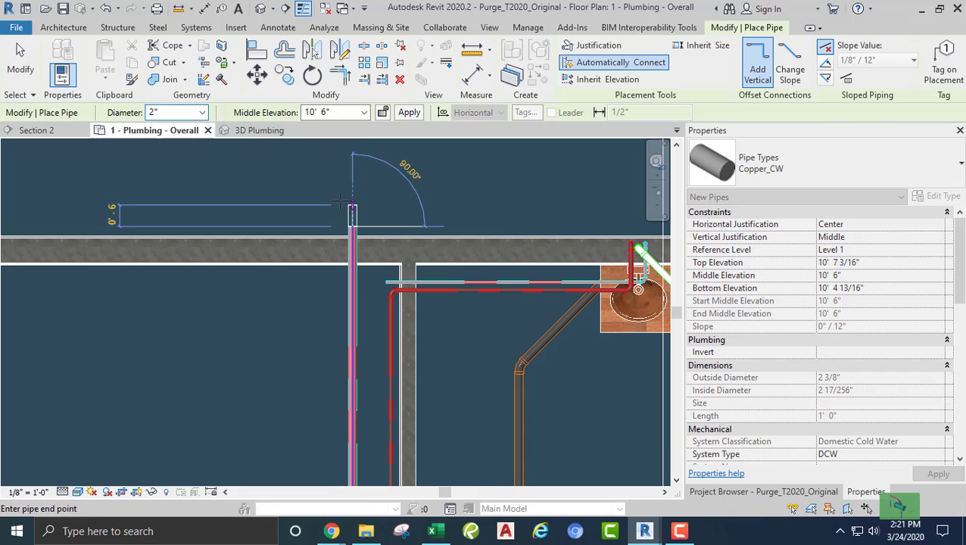
click(363, 112)
click(363, 112)
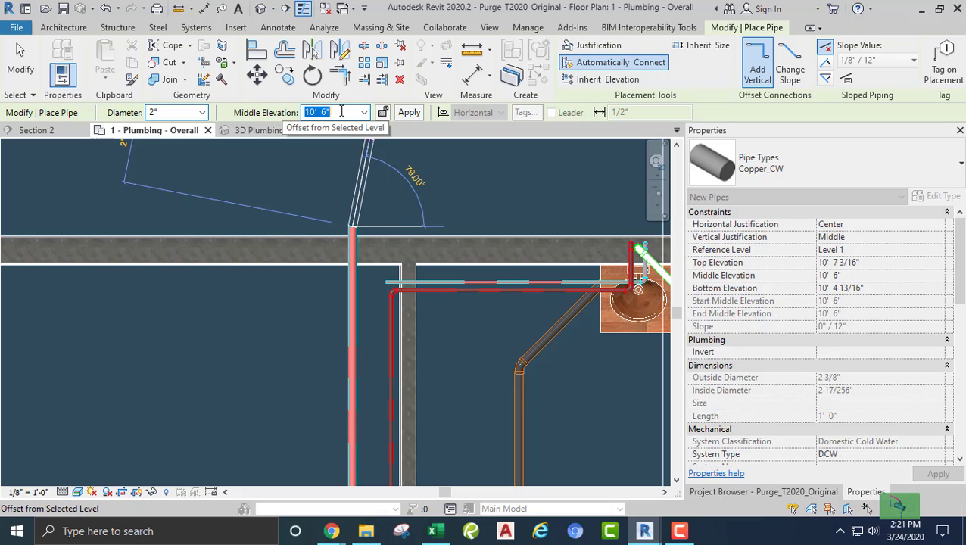
text(-)
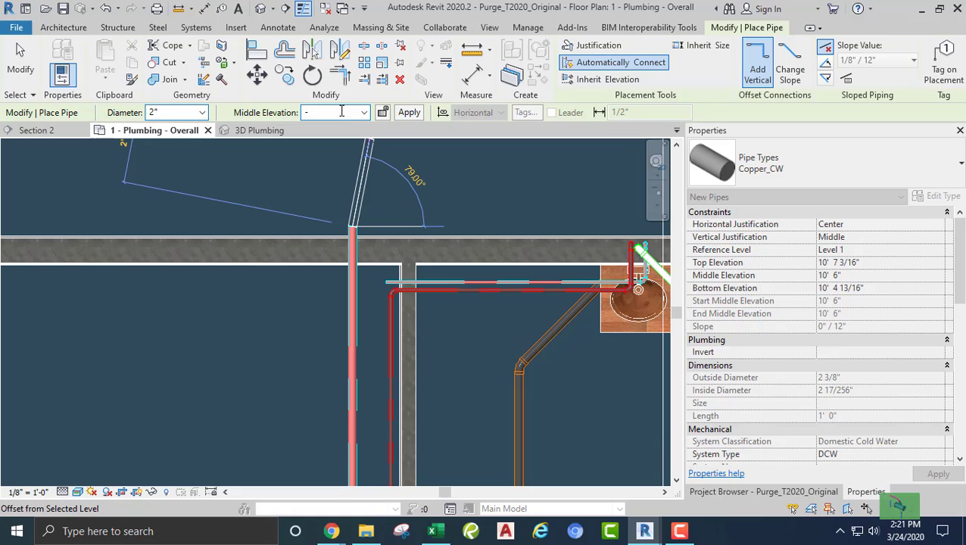
text(9)
key(Return)
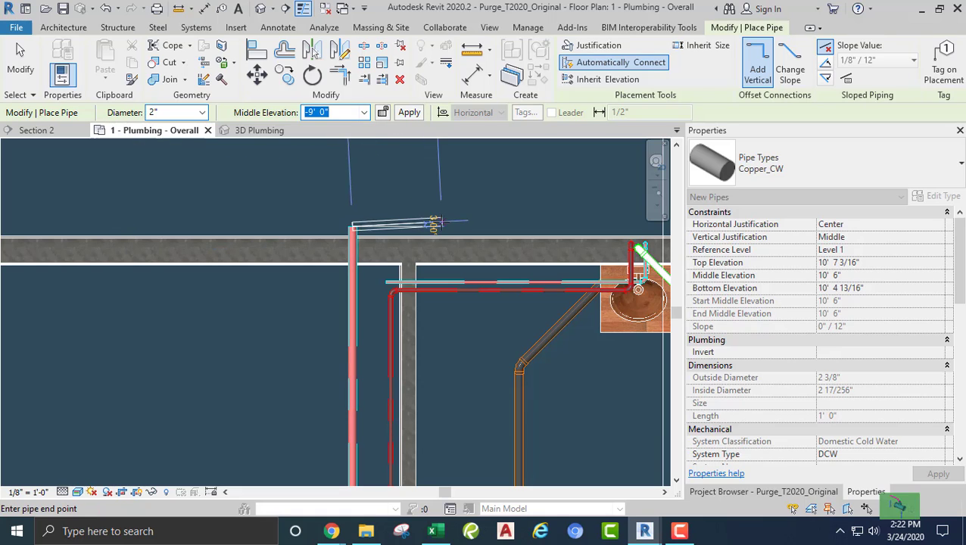
click(408, 112)
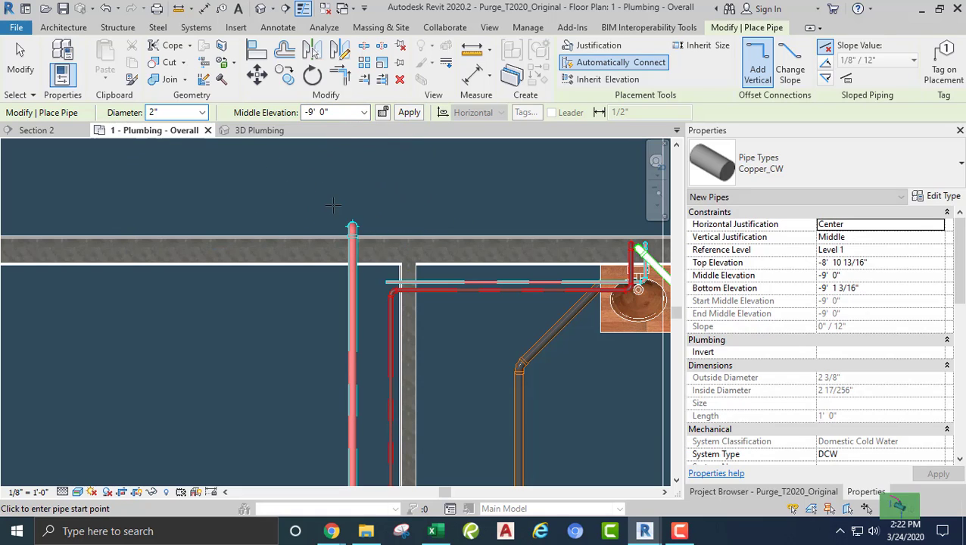
key(Escape)
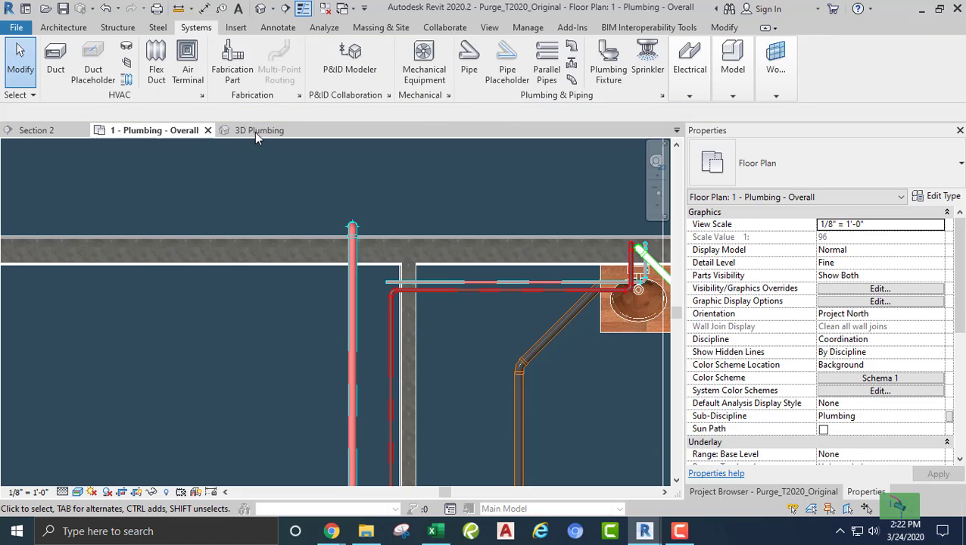
click(352, 227)
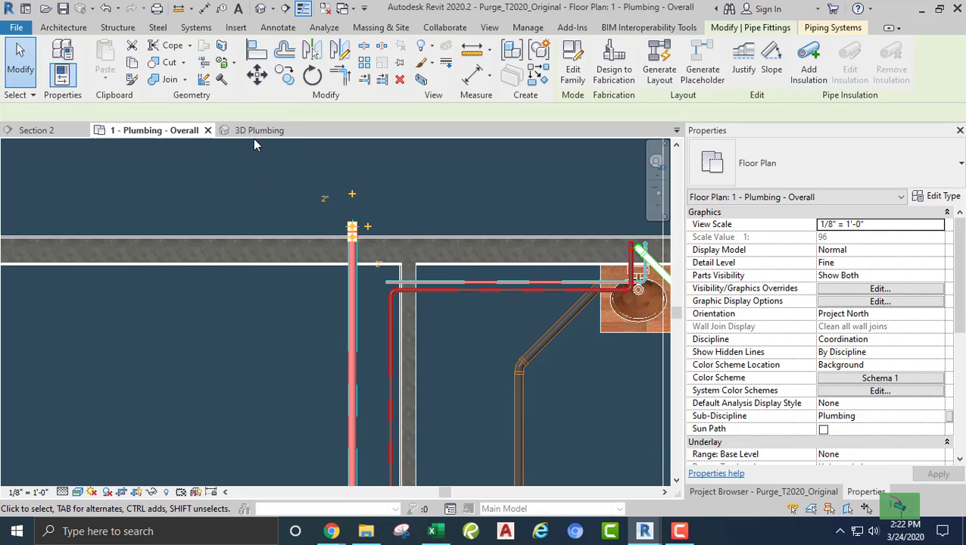
click(259, 188)
scroll(273, 223, down, 2)
scroll(280, 228, down, 2)
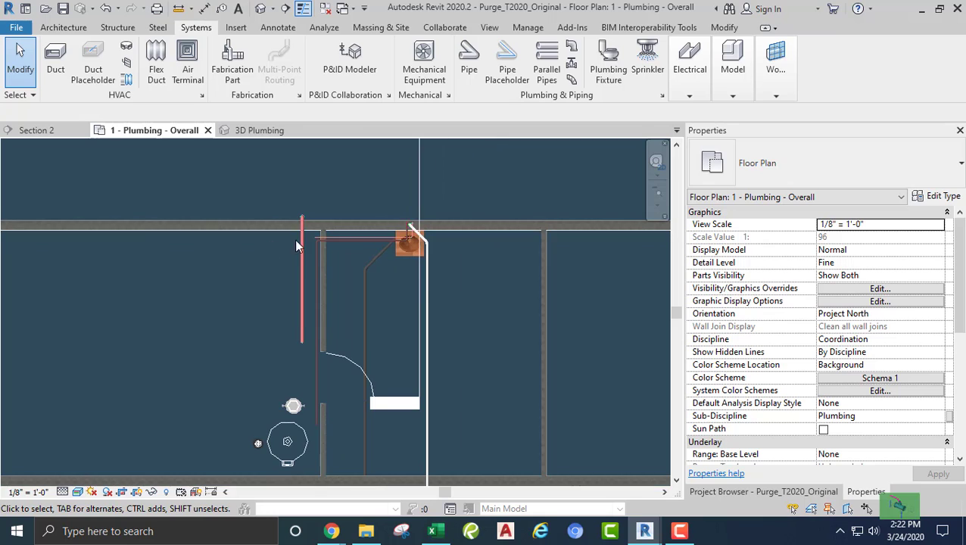
Step: Move the Section 2 line beside the new 2" cold water main and open the Section 2 view at the vertical drop
click(411, 197)
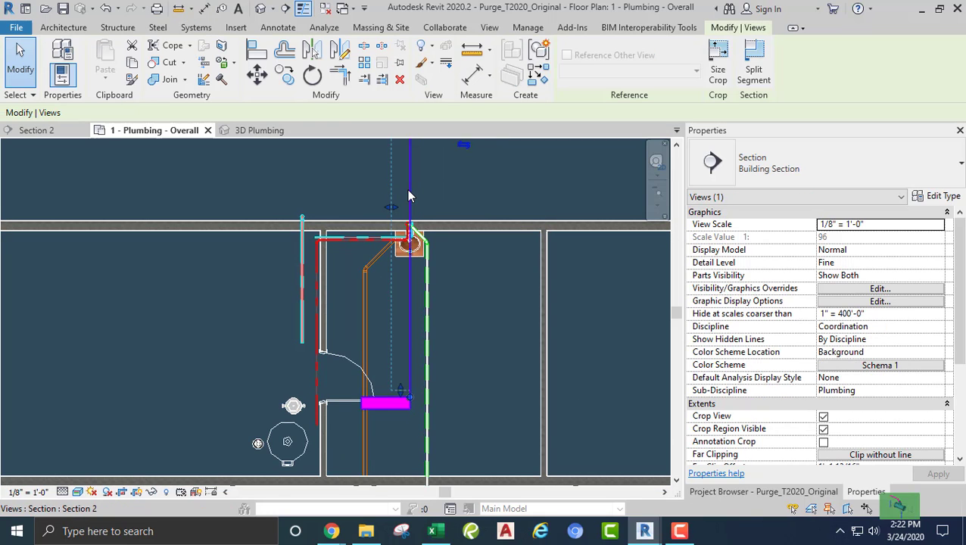
drag(407, 189, 310, 185)
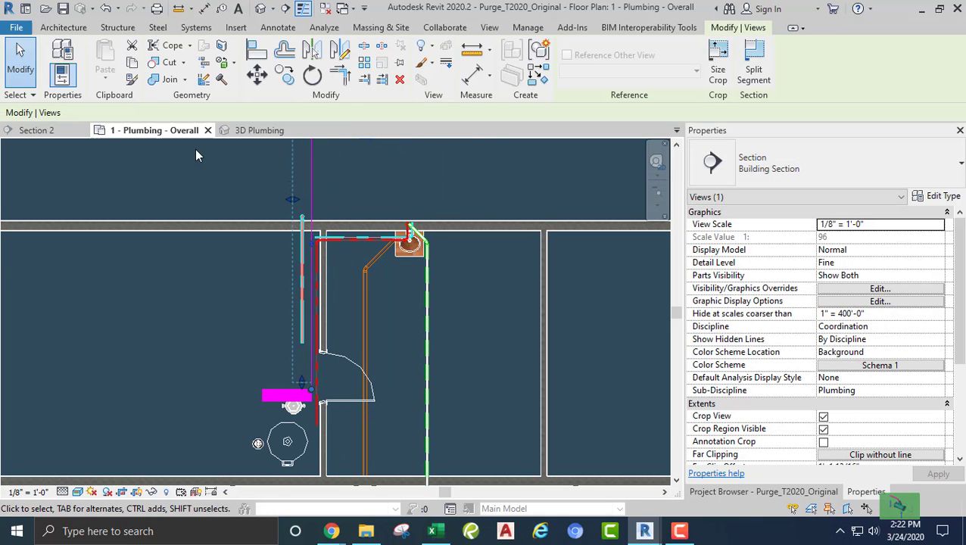
click(39, 130)
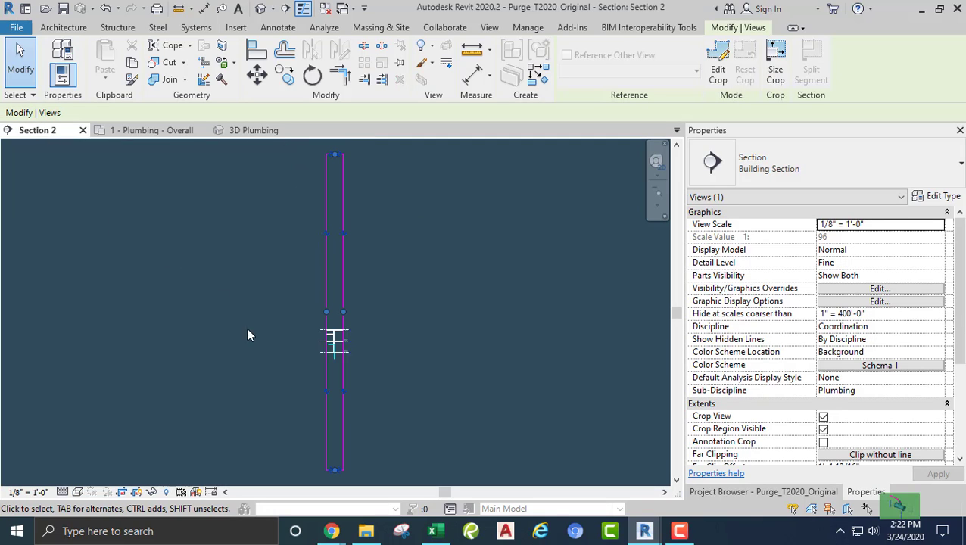
scroll(331, 330, up, 10)
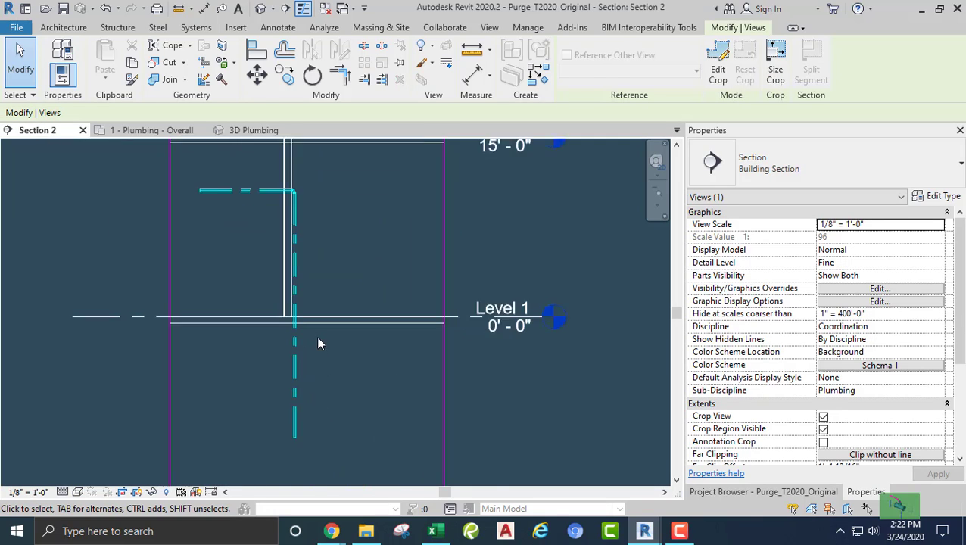
key(Escape)
middle_drag(381, 366, 414, 371)
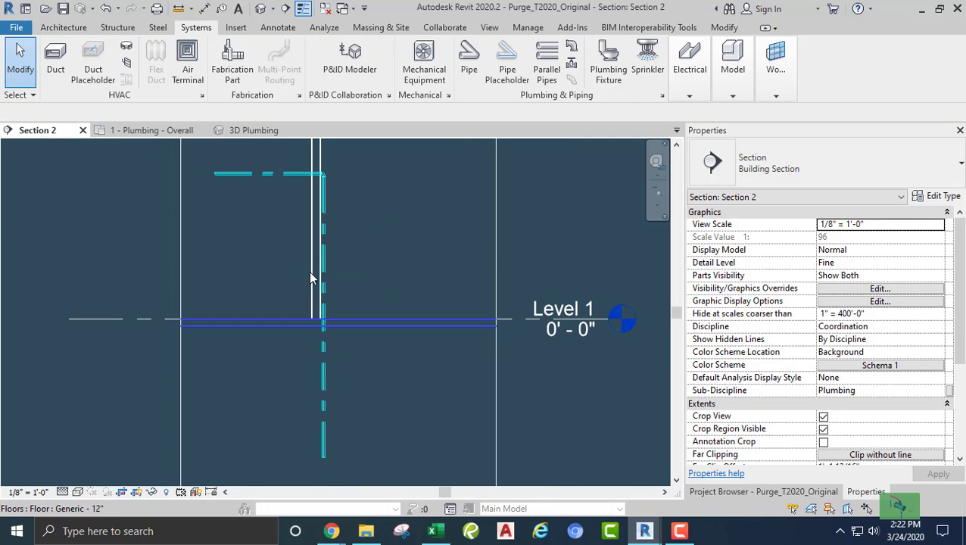
Step: Trim the vertical 2" cold water pipe at the underside of the Level 1 floor with Trim/Extend Single Element
click(724, 28)
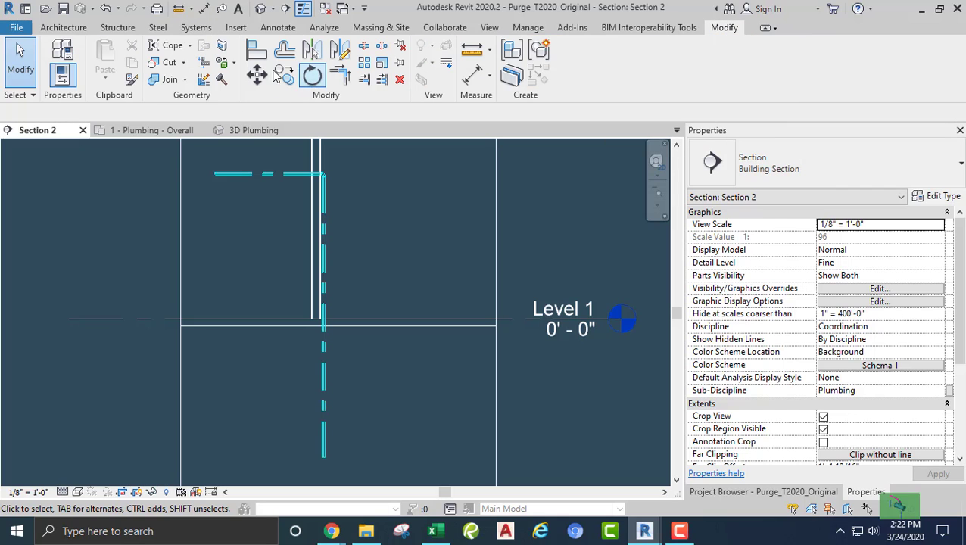
click(364, 78)
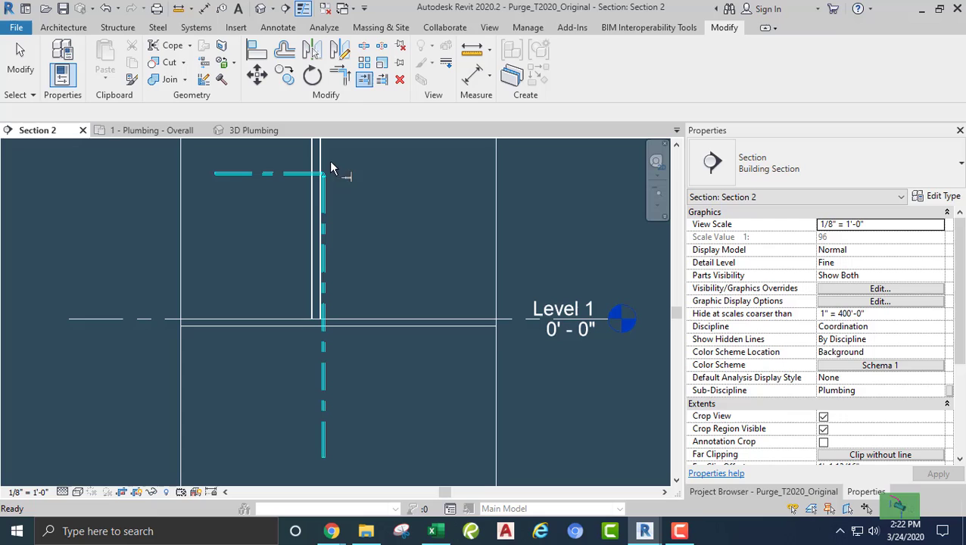
click(348, 331)
click(330, 303)
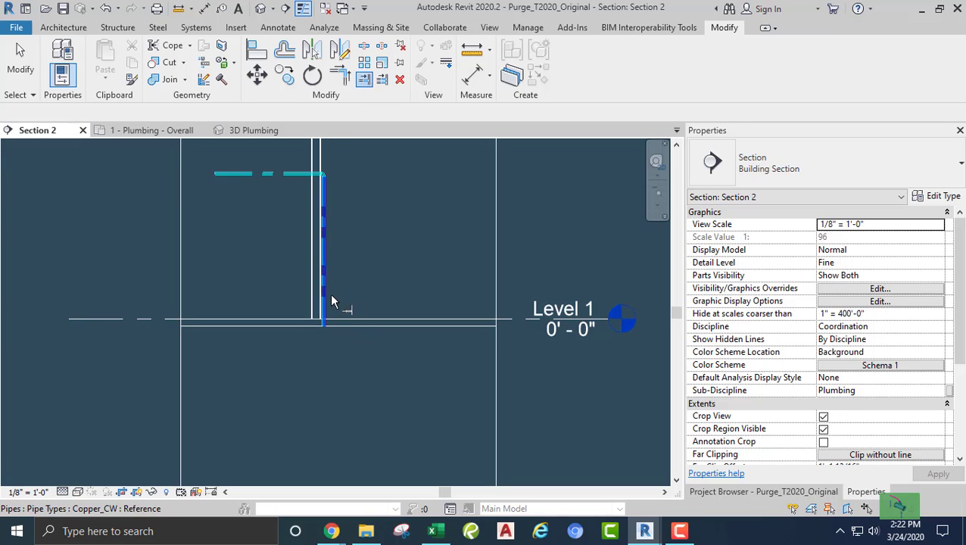
key(Escape)
middle_drag(356, 296, 427, 289)
scroll(397, 267, down, 2)
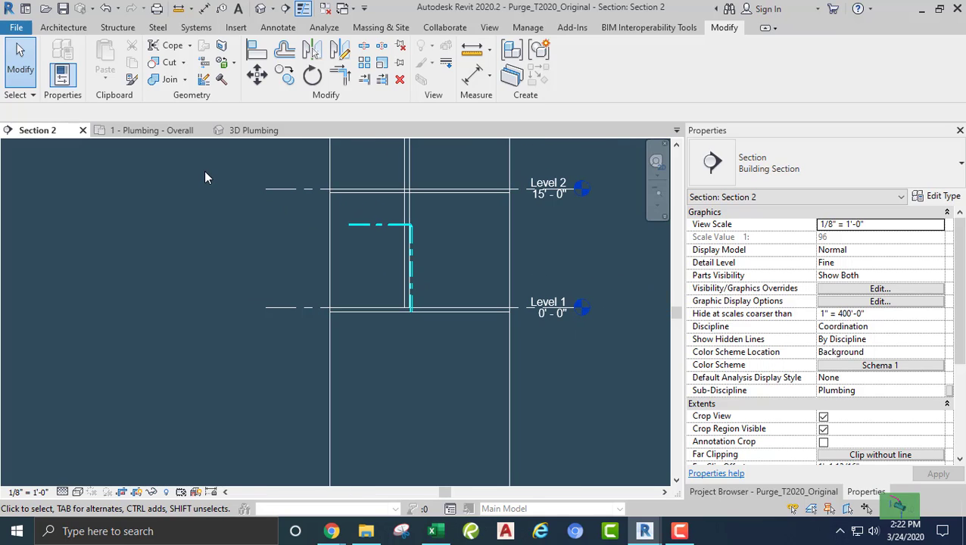
Step: In the overall plumbing plan, extend the upper lavatory's 1/2" cold water branch to connect into the 2" cold water main
click(149, 131)
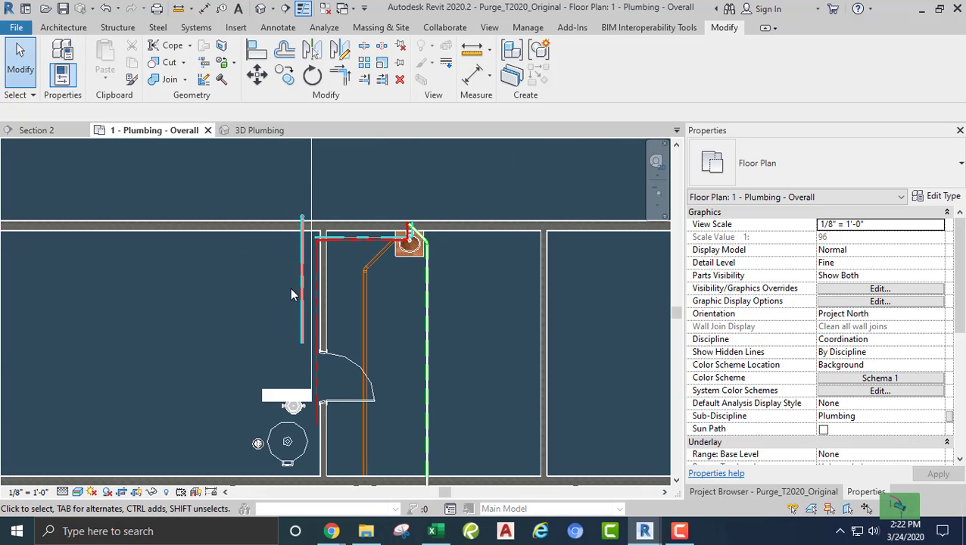
scroll(289, 293, up, 4)
middle_drag(252, 258, 276, 290)
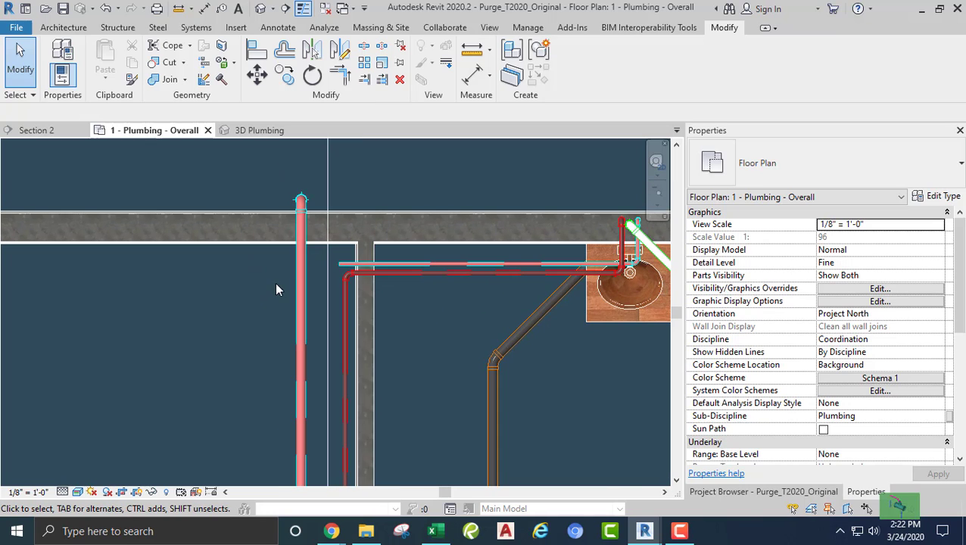
scroll(275, 290, down, 3)
mouse_move(259, 340)
middle_down()
mouse_move(310, 207)
mouse_move(278, 338)
middle_up()
scroll(317, 238, up, 4)
middle_drag(260, 250, 262, 280)
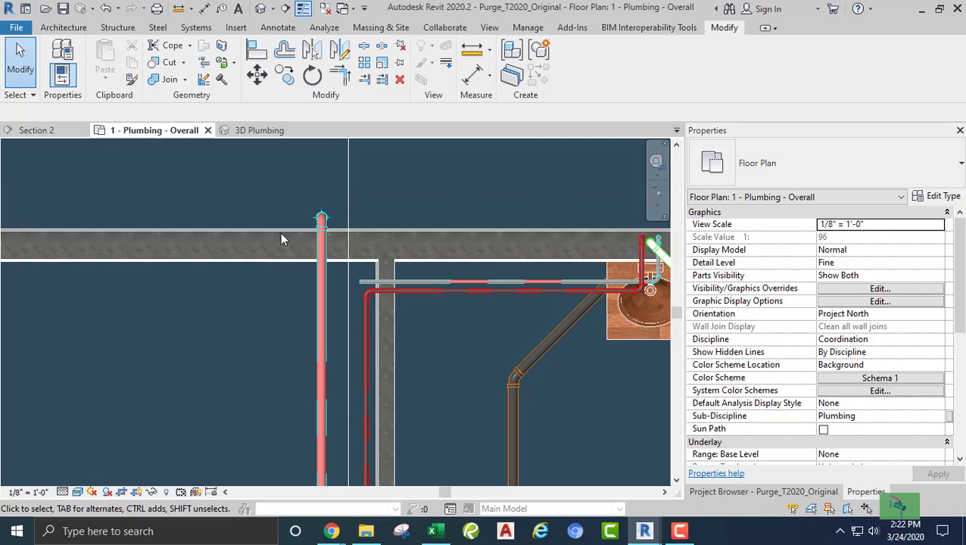
click(365, 83)
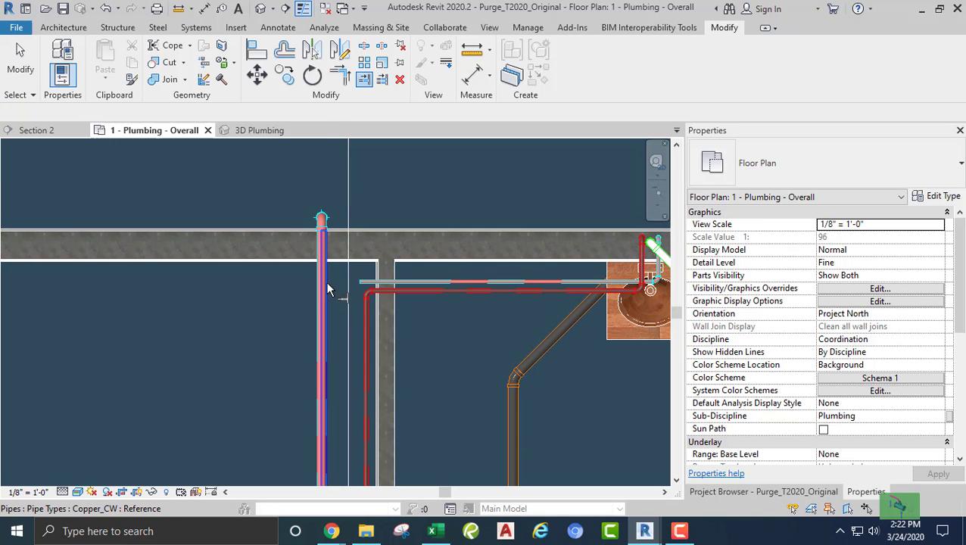
click(324, 289)
click(362, 283)
key(Escape)
scroll(315, 280, up, 3)
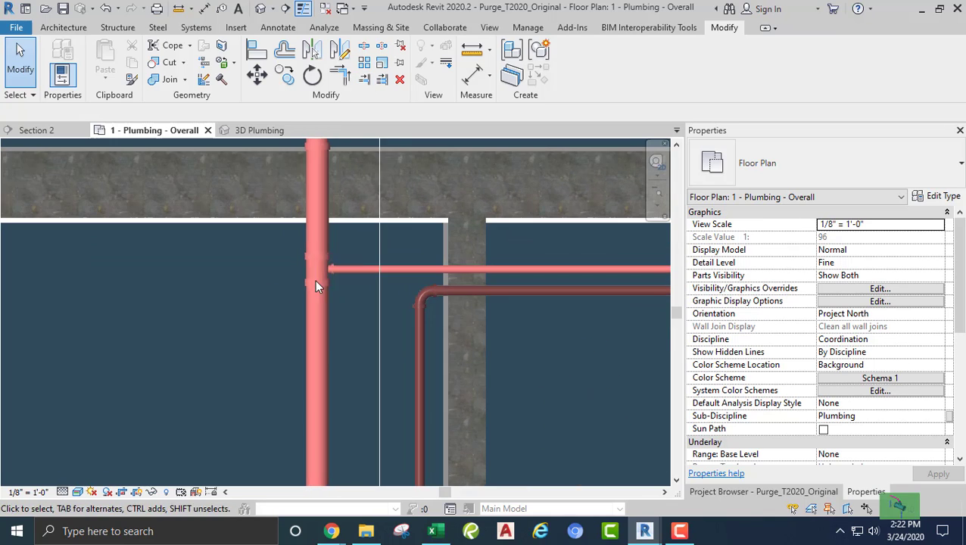
scroll(291, 266, down, 4)
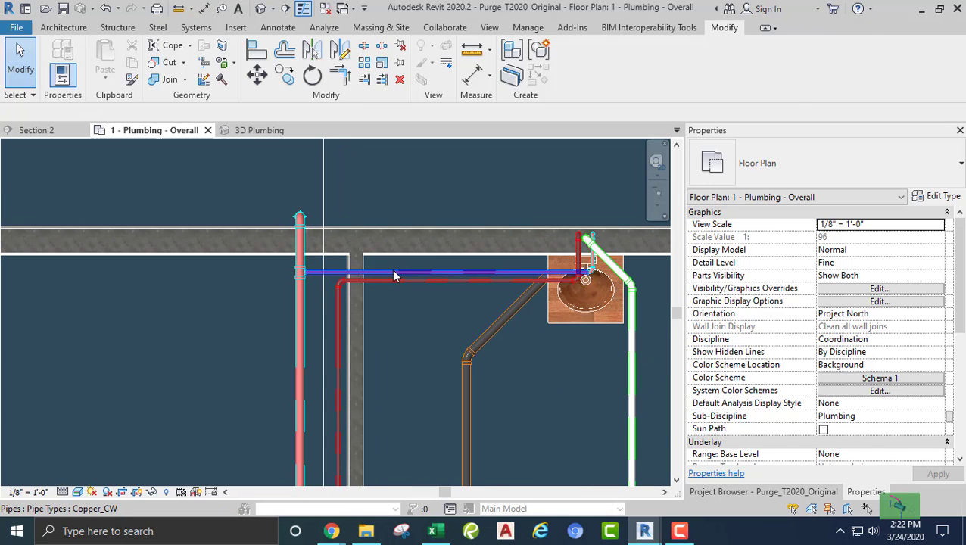
Step: Inspect the flow, velocity, pressure drop and fixture units of the 1/2" cold water branch and the 3/4" hot water run
click(394, 277)
scroll(749, 341, down, 8)
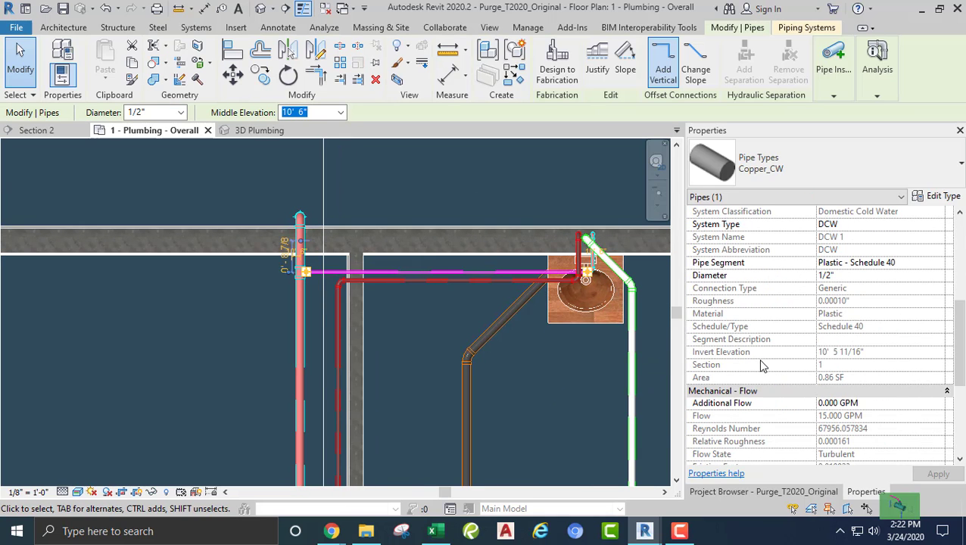
scroll(762, 366, down, 5)
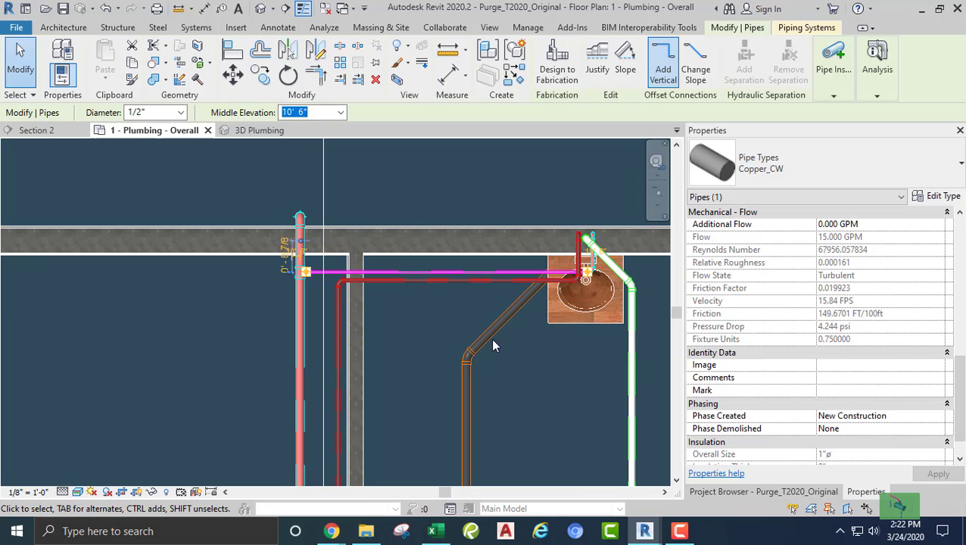
key(Escape)
scroll(400, 333, up, 3)
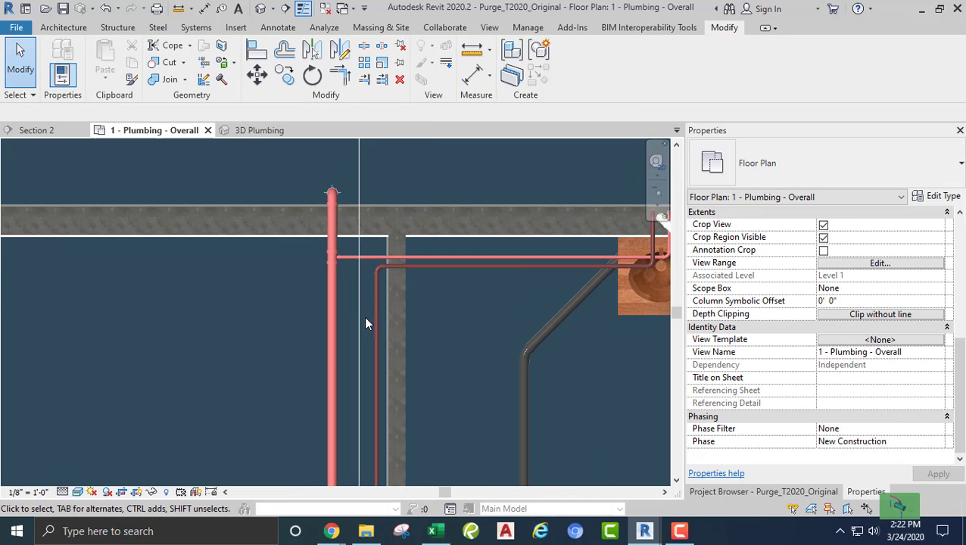
click(372, 332)
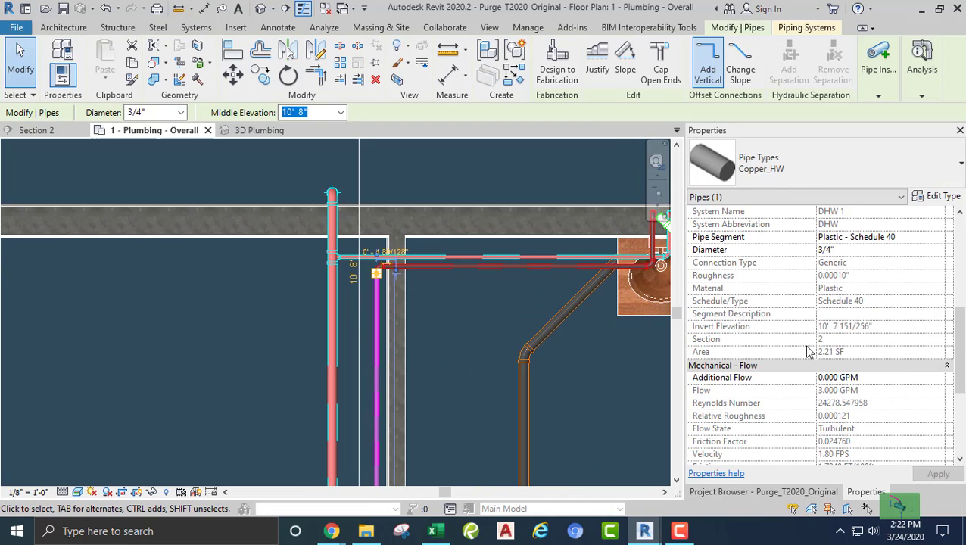
scroll(809, 351, down, 5)
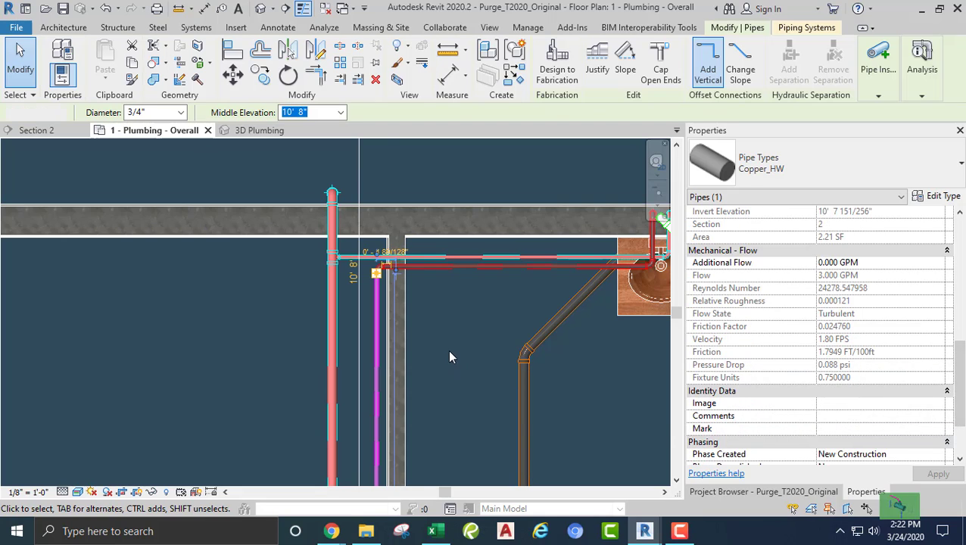
key(Escape)
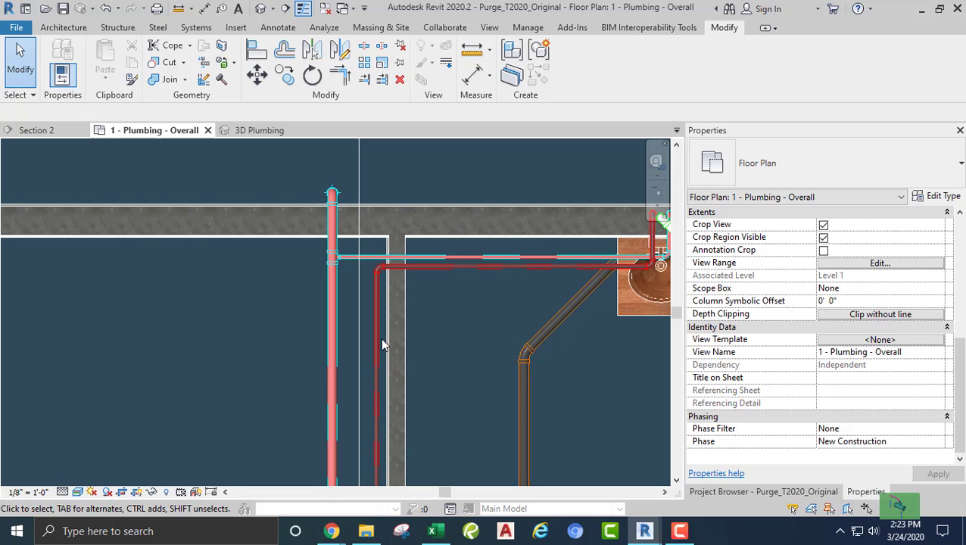
Step: Draw a 1/2" Copper_HW pipe from the hot water connector of the lavatory above the second sink straight into the wall behind it
scroll(463, 325, down, 3)
middle_drag(461, 328, 300, 137)
middle_drag(417, 345, 361, 162)
middle_drag(368, 204, 360, 269)
scroll(399, 276, up, 2)
scroll(367, 218, up, 2)
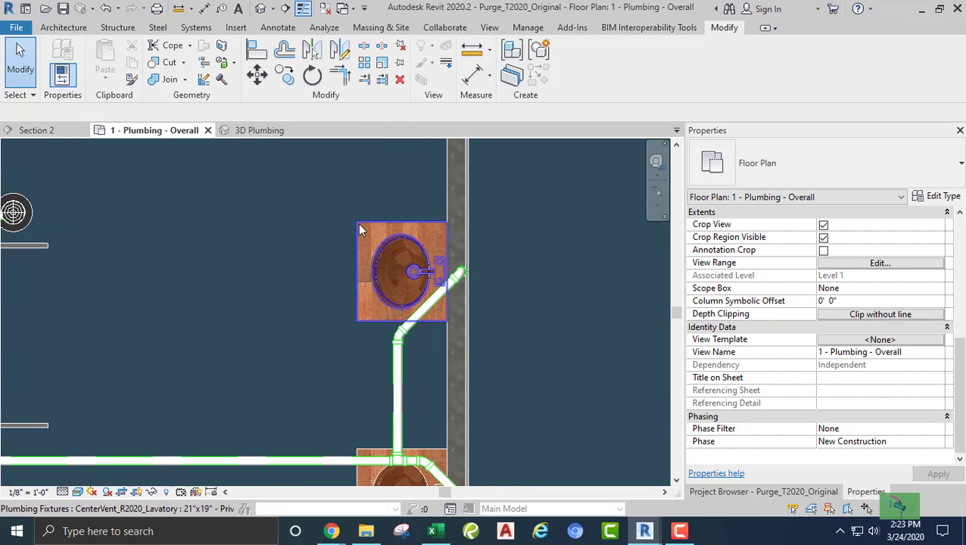
click(356, 226)
scroll(445, 261, up, 2)
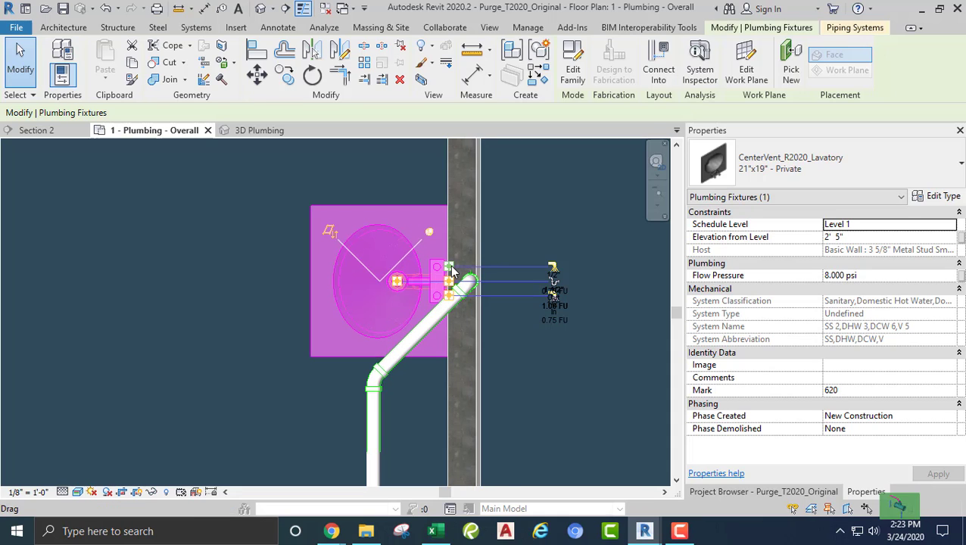
right_click(452, 272)
click(508, 150)
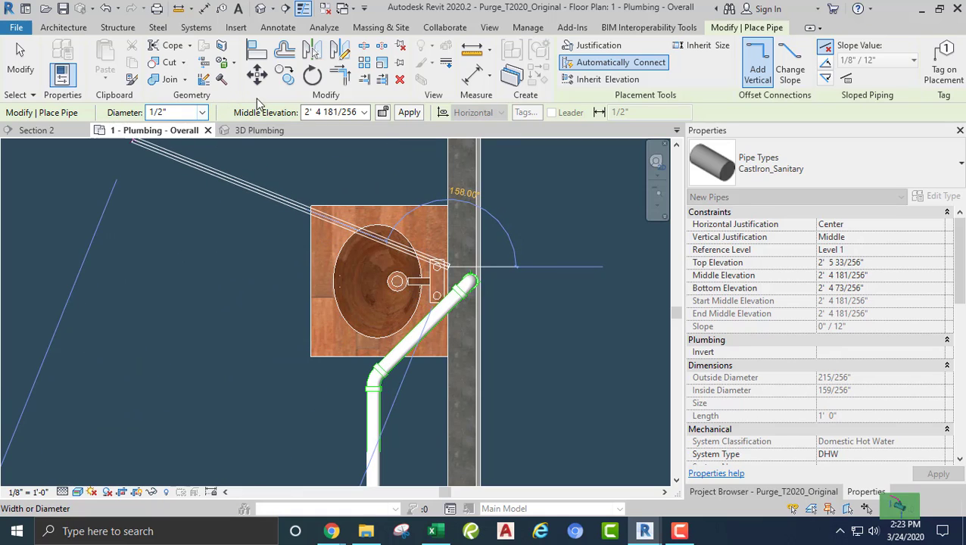
click(801, 171)
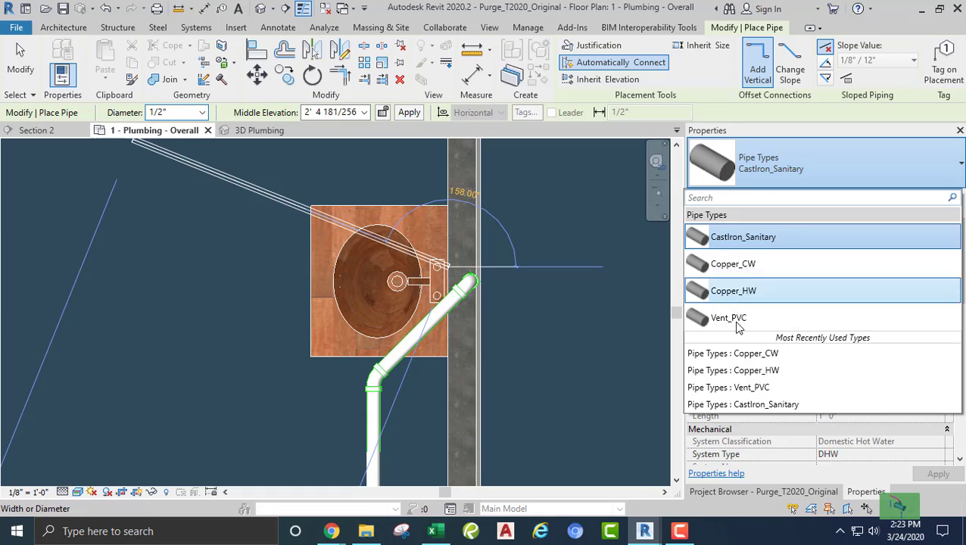
click(749, 295)
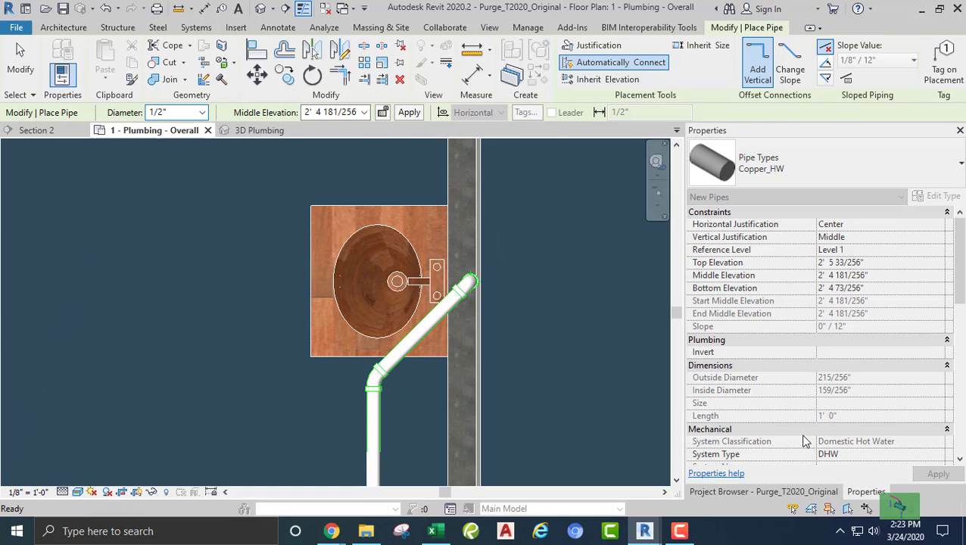
scroll(455, 265, up, 3)
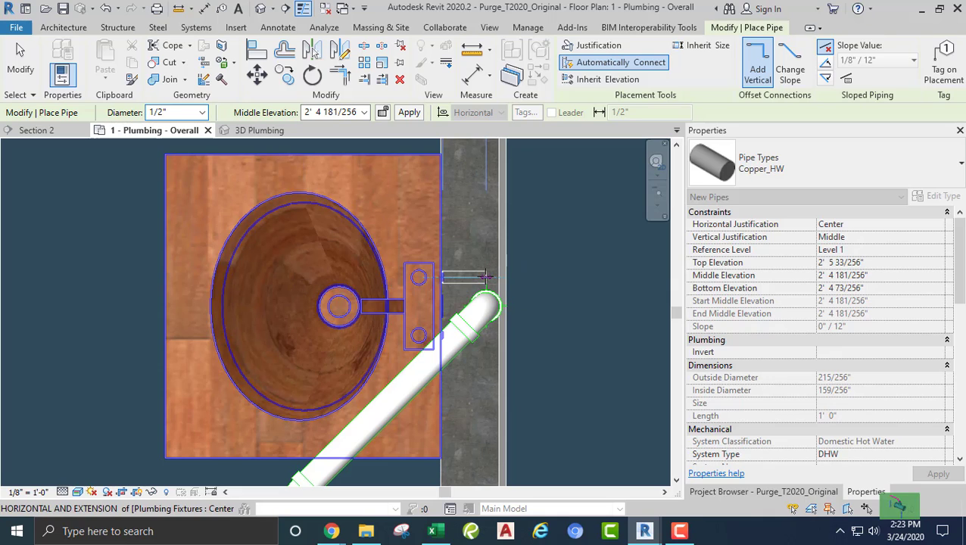
click(485, 276)
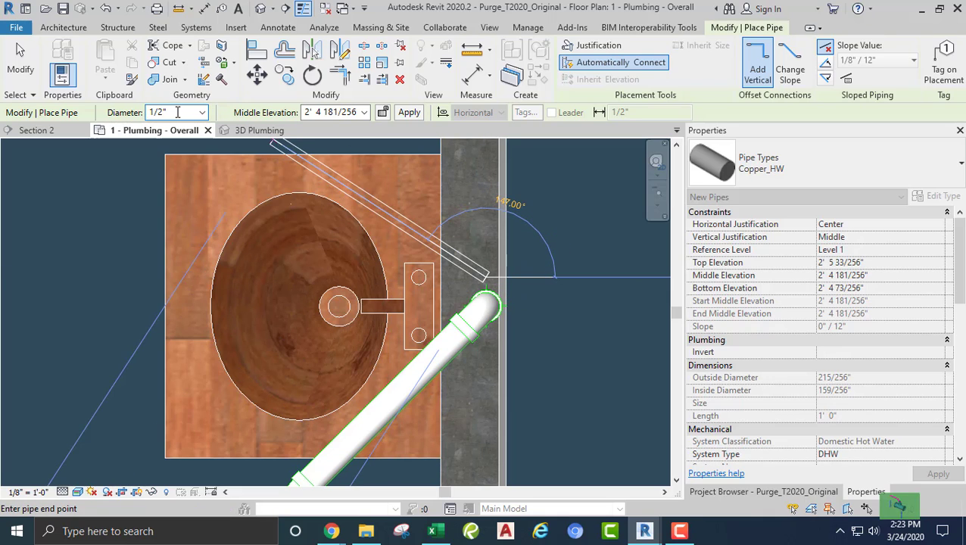
Step: Continue the lavatory's hot water pipe at 3/4" diameter, rising to a 10' 8" middle elevation and running straight out past the wall
click(203, 113)
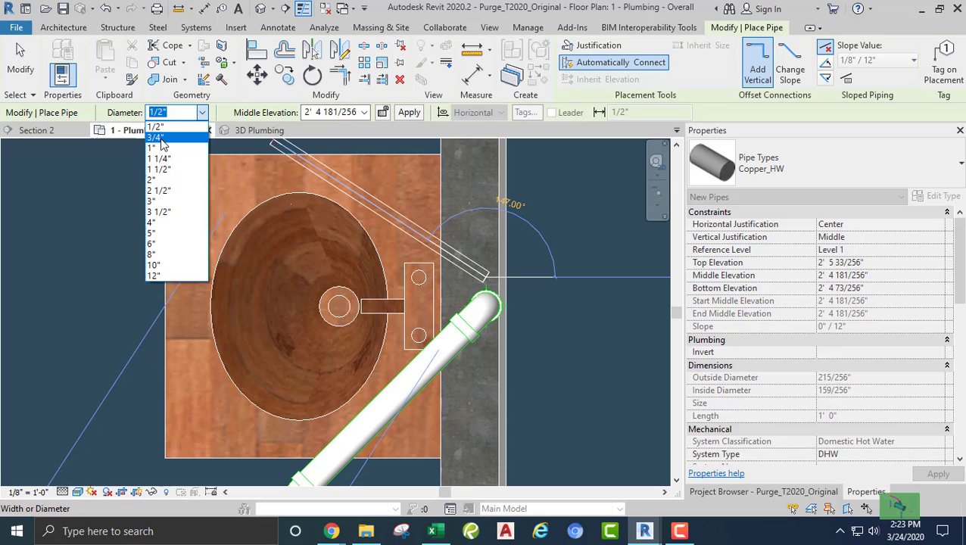
click(161, 139)
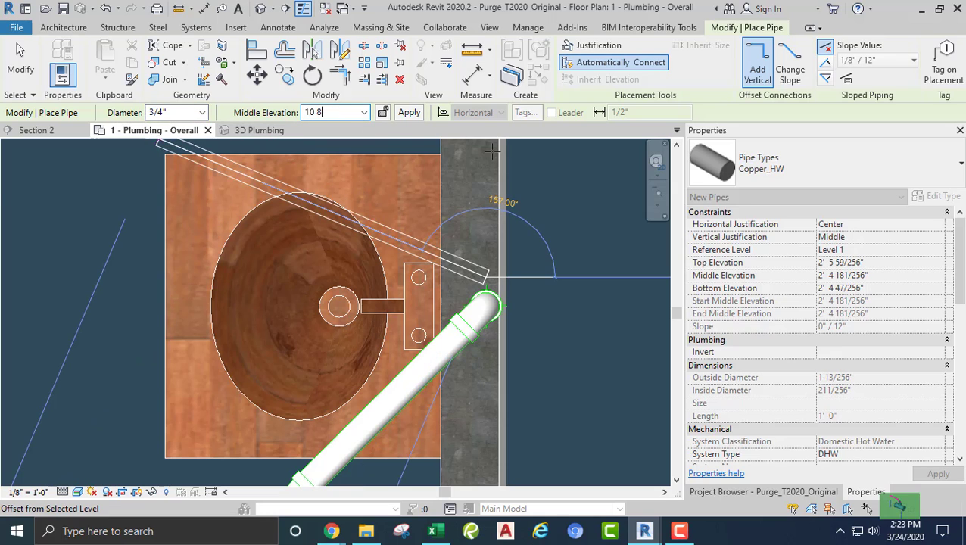
text(10 8)
key(Return)
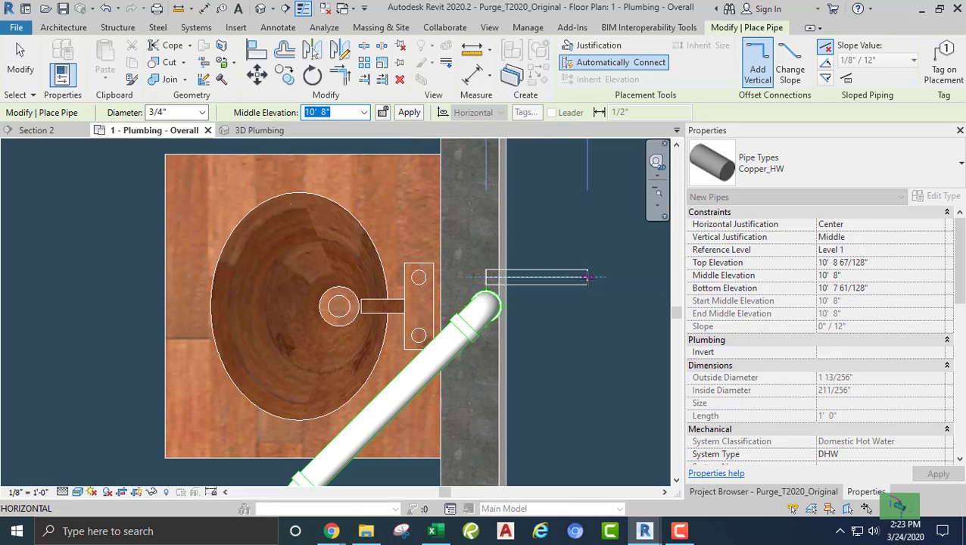
click(591, 277)
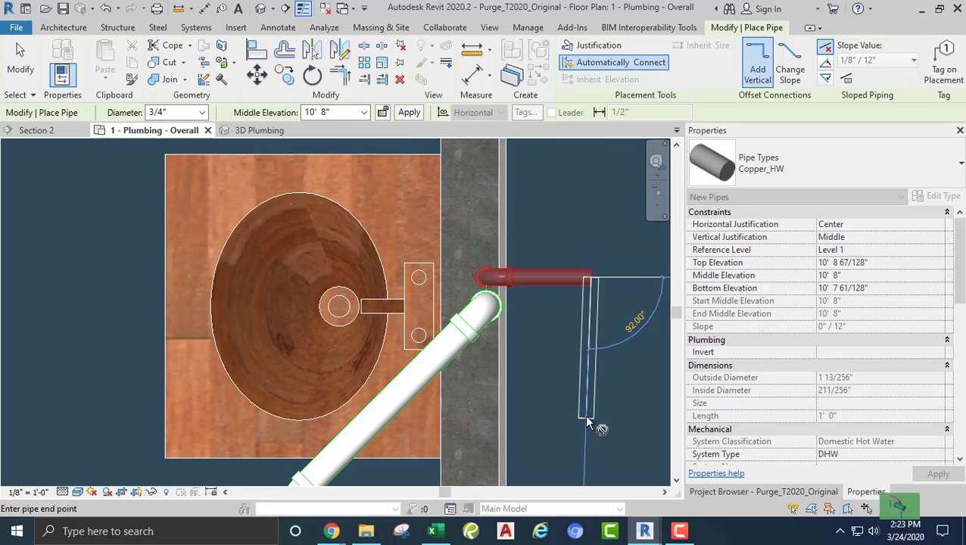
Step: Run the 3/4" hot water pipe straight down past the corridor wall, ending it between the two parallel mains
scroll(591, 418, down, 3)
scroll(588, 419, down, 2)
middle_drag(586, 440, 505, 175)
scroll(507, 216, down, 4)
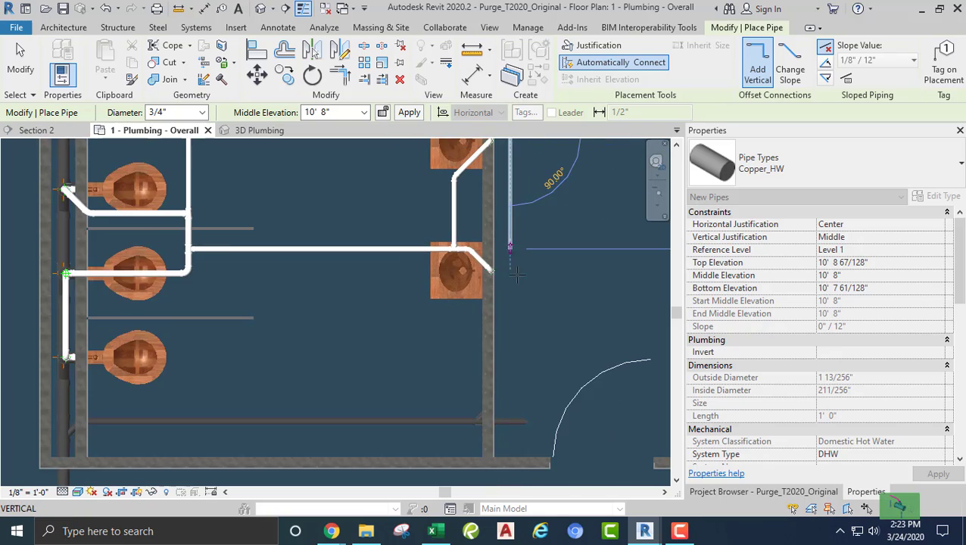
middle_drag(520, 372, 496, 253)
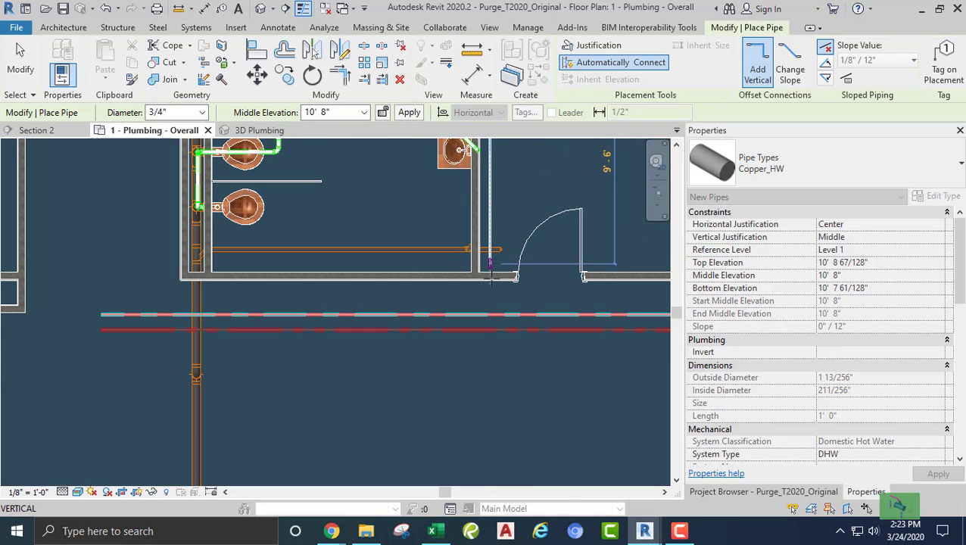
scroll(490, 299, up, 3)
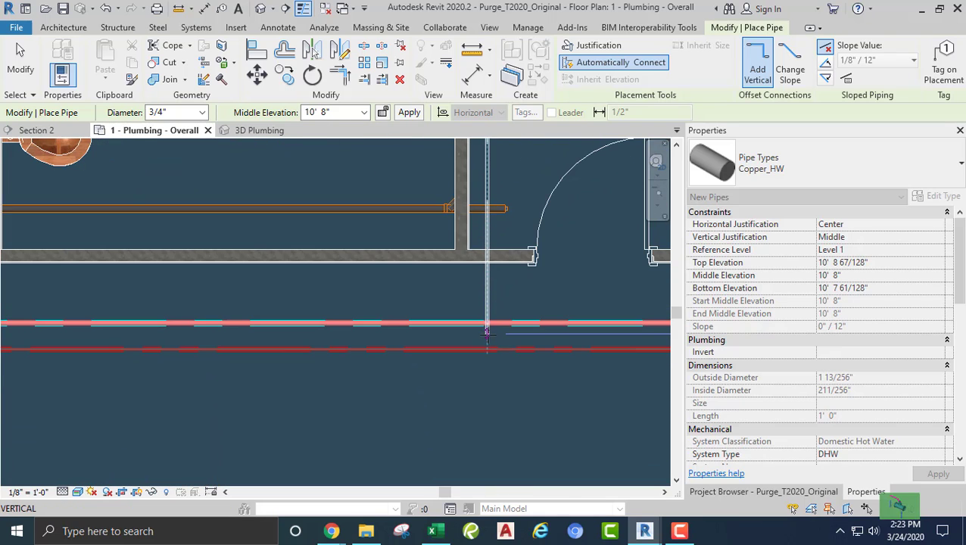
click(486, 335)
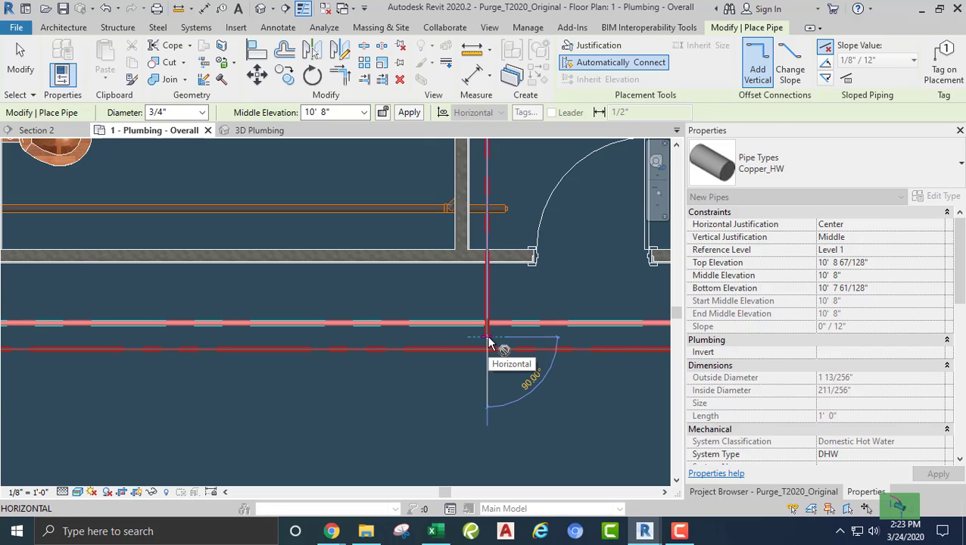
key(Escape)
key(Escape)
Step: Draw a short 1/2" Copper_HW pipe from the second lavatory's hot water connector straight into the wall behind it
middle_drag(467, 284, 459, 371)
scroll(458, 372, down, 3)
middle_drag(414, 194, 416, 338)
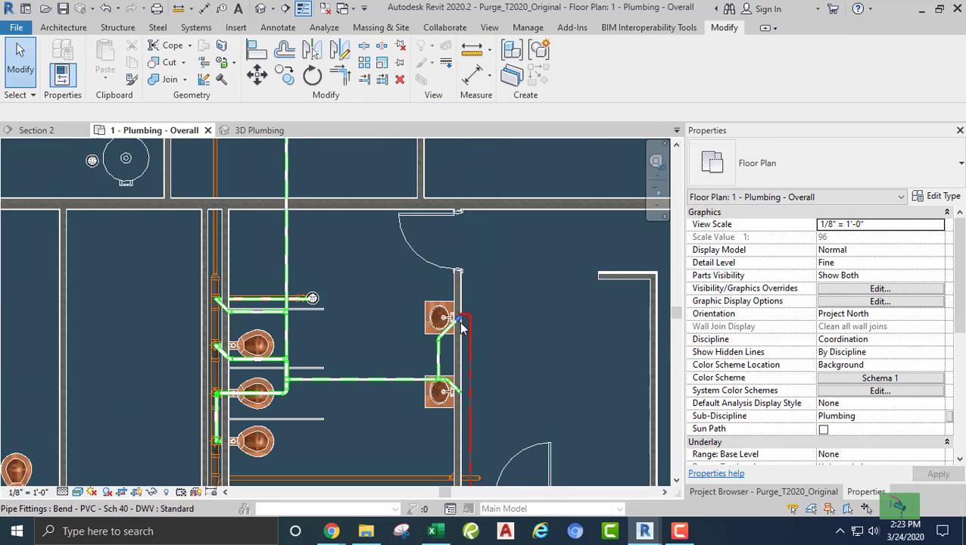
scroll(461, 326, up, 5)
middle_drag(406, 431, 368, 248)
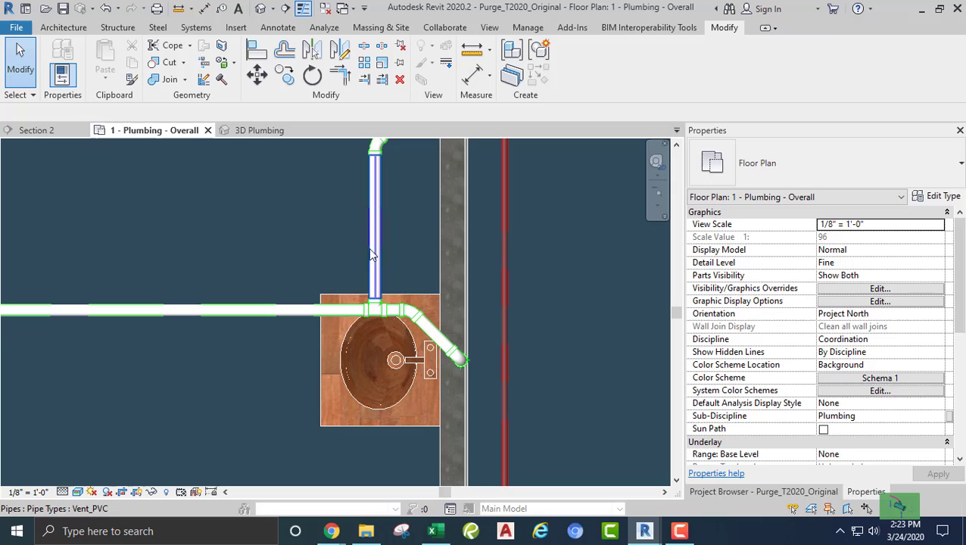
click(326, 359)
scroll(462, 355, up, 2)
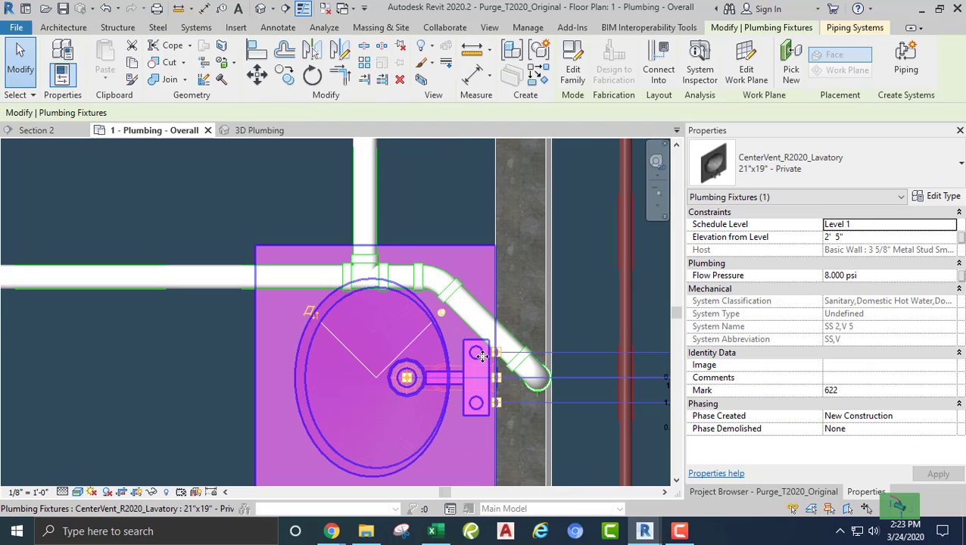
drag(495, 356, 498, 353)
right_click(521, 303)
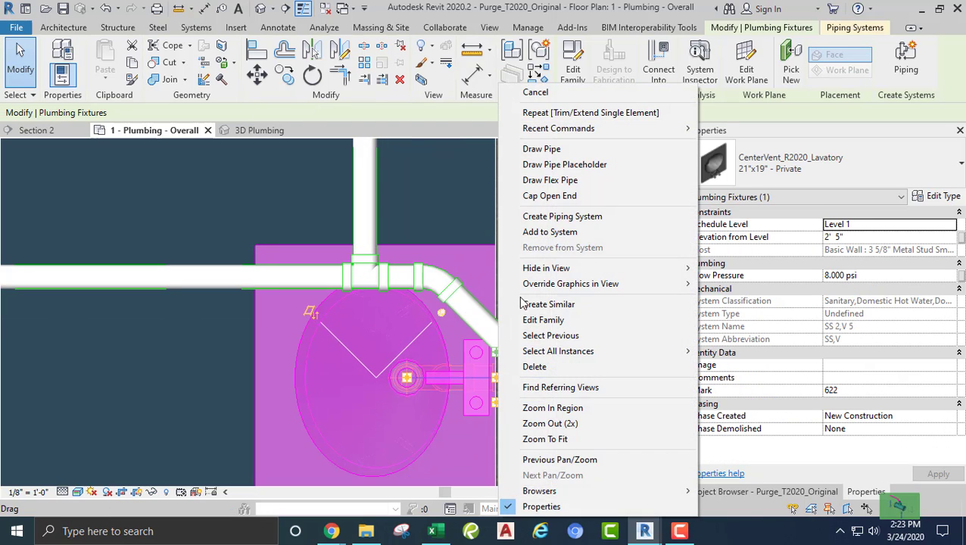
click(542, 150)
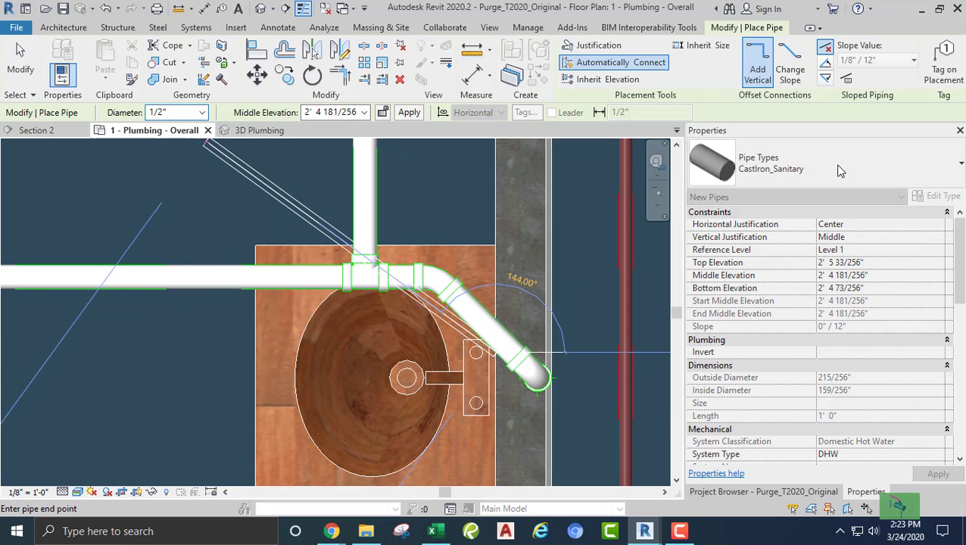
click(839, 171)
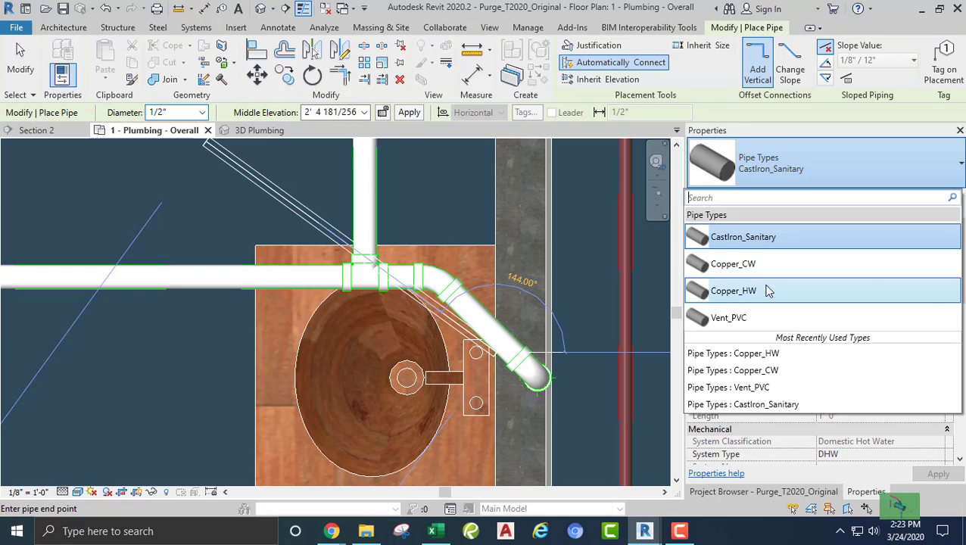
click(763, 291)
scroll(523, 362, up, 1)
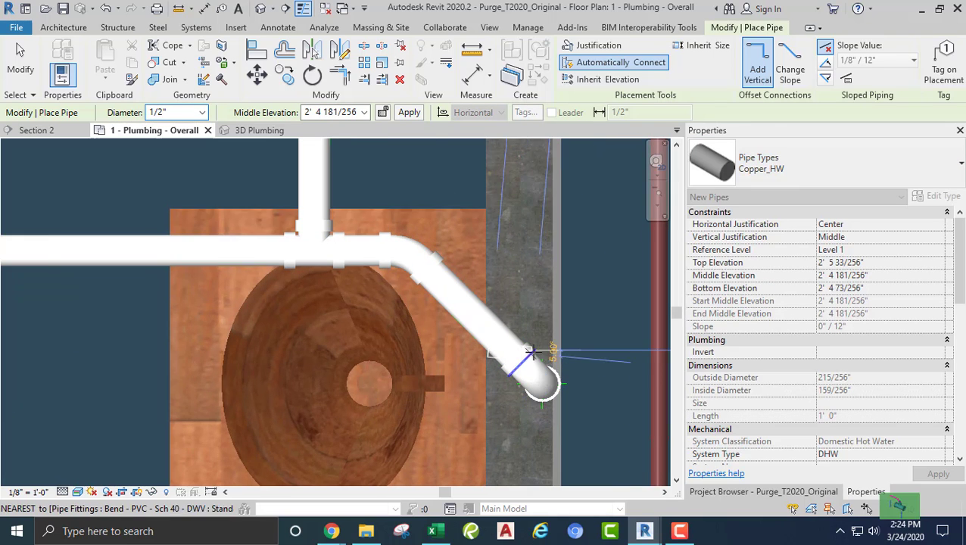
click(535, 350)
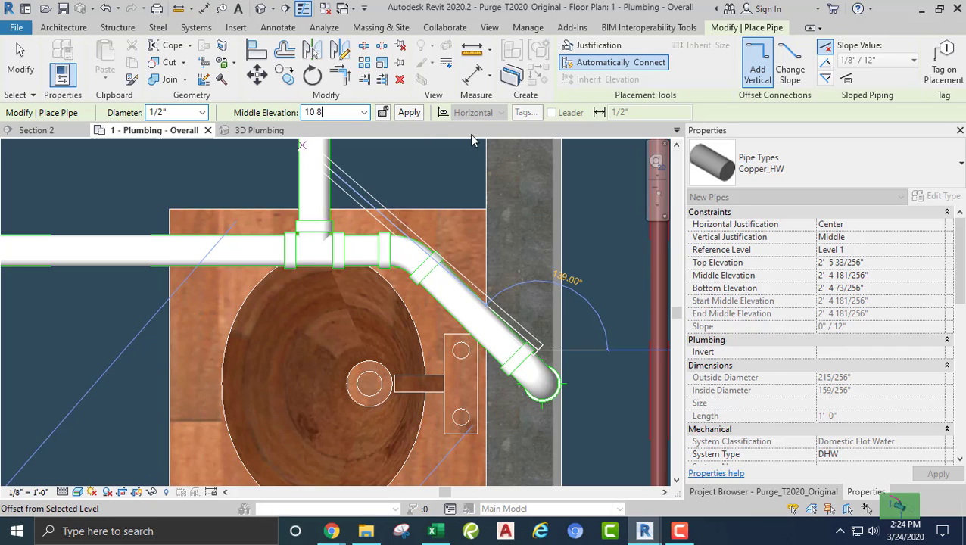
key(Return)
middle_drag(634, 358, 479, 374)
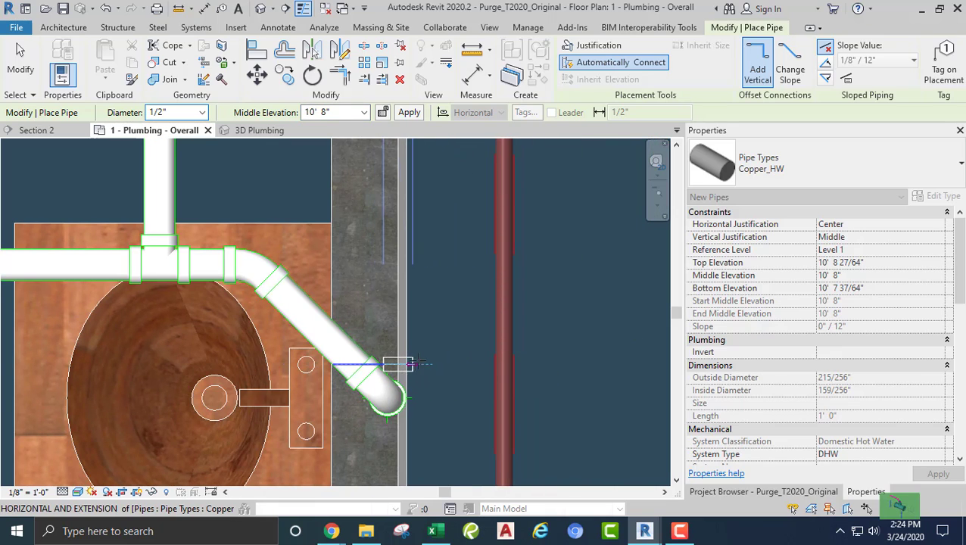
key(Escape)
key(Escape)
Step: Set the floor plan's visual style to Wireframe to expose the pipes hidden behind the second lavatory
middle_drag(444, 355, 445, 308)
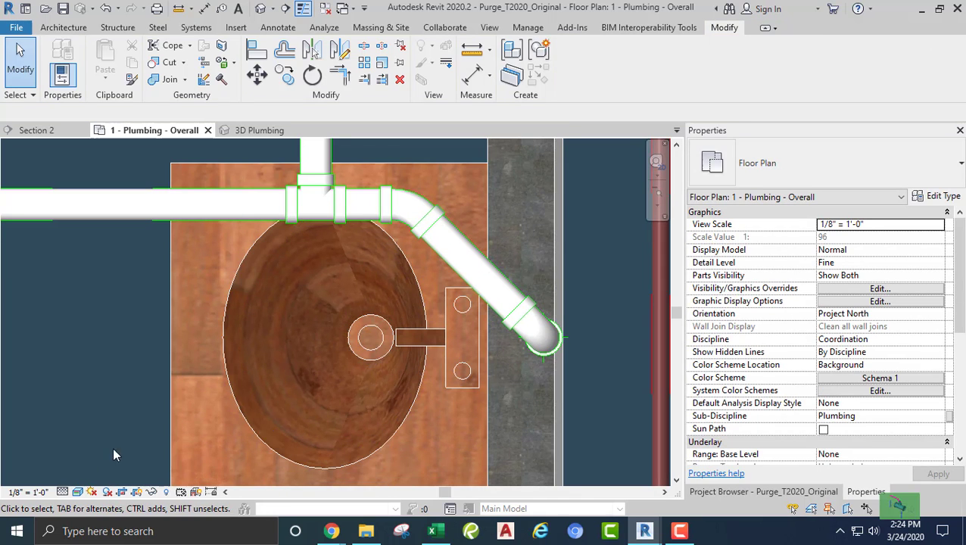
click(78, 493)
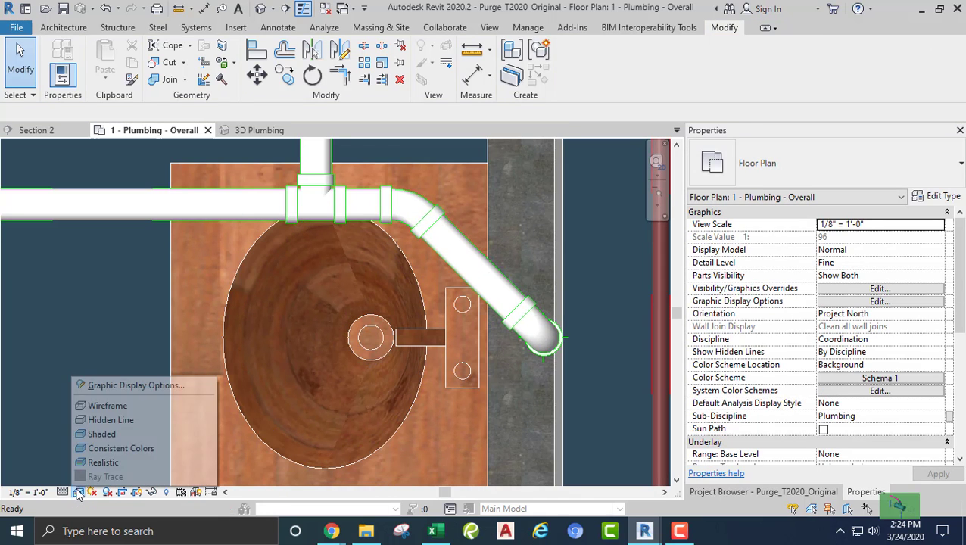
click(100, 404)
middle_drag(170, 318, 59, 345)
scroll(194, 342, up, 1)
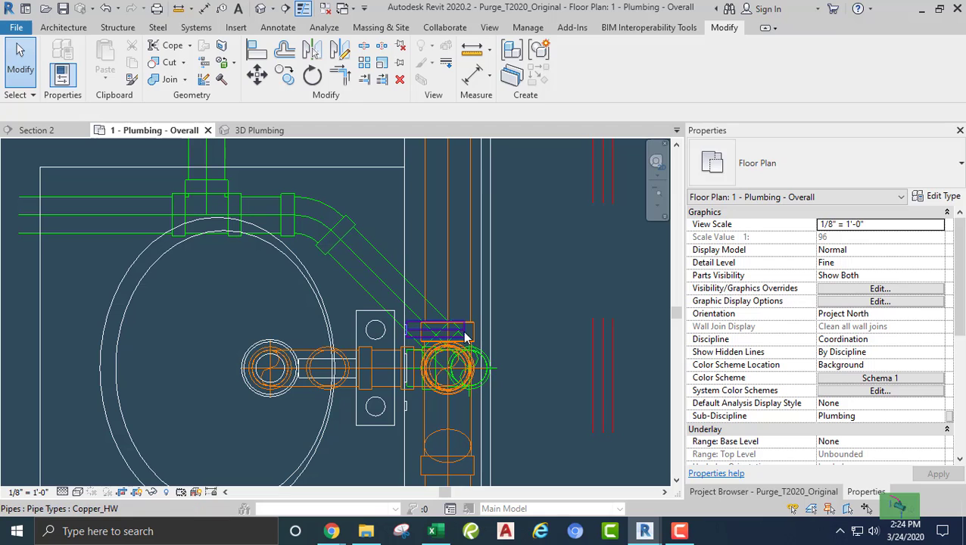
Step: Continue the second lavatory's hot water pipe at 3/4" diameter and 10' 8" middle elevation, connecting it into the vertical hot water run
click(465, 339)
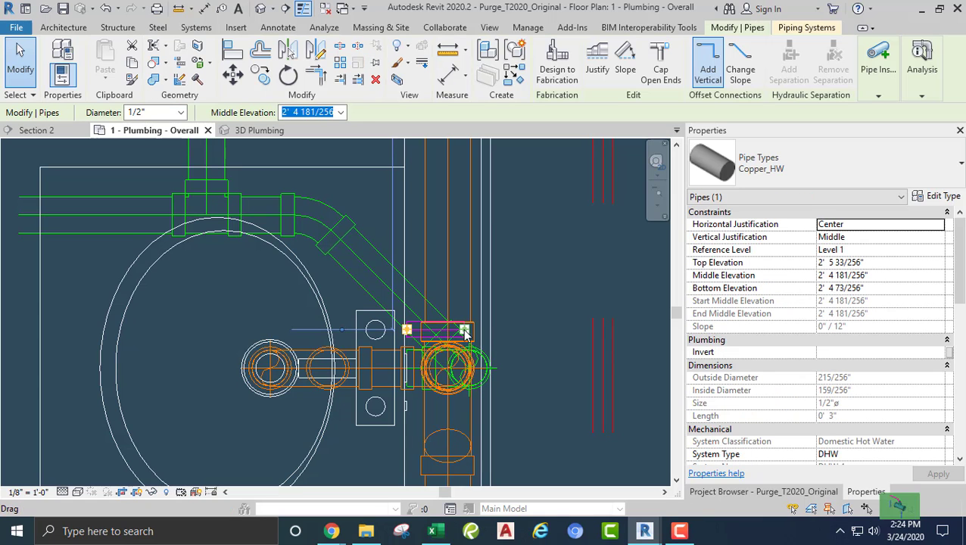
right_click(465, 334)
click(510, 203)
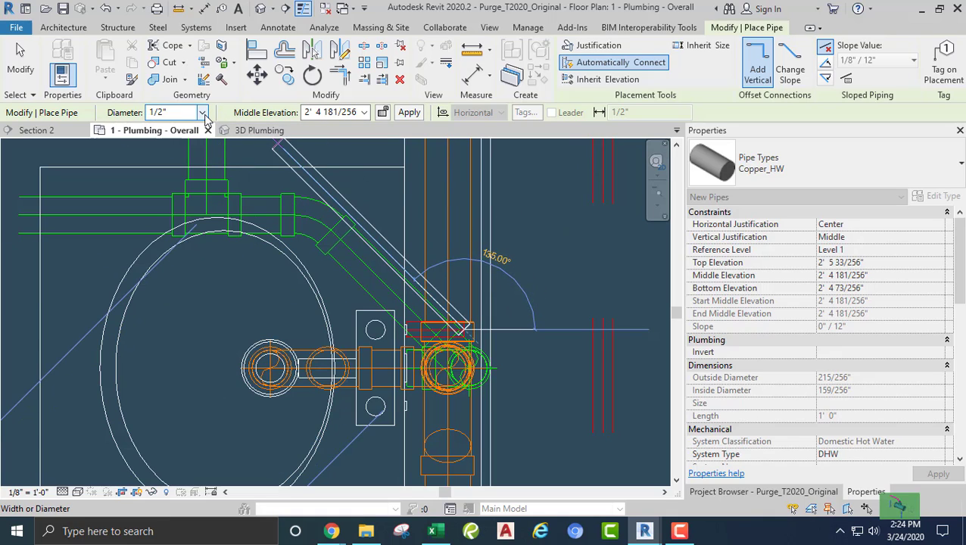
click(203, 113)
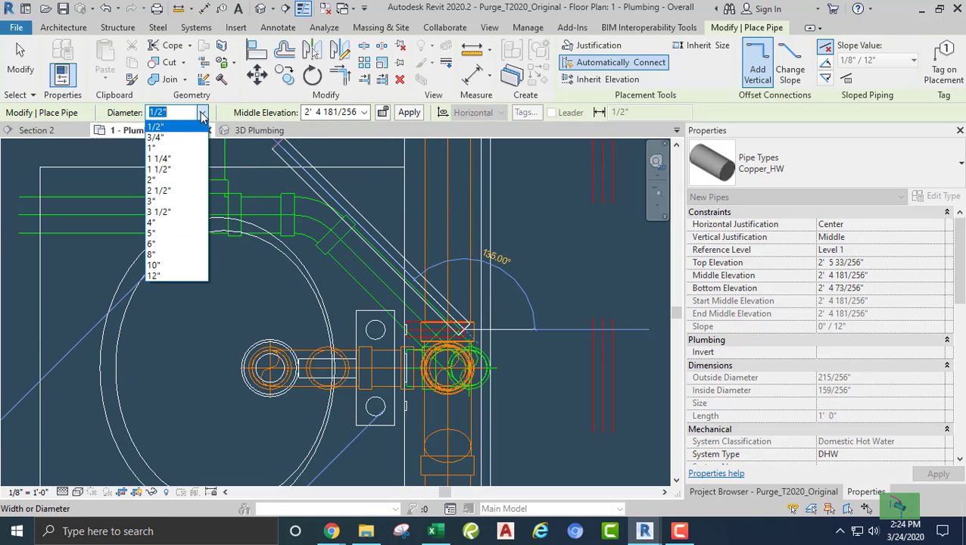
click(170, 137)
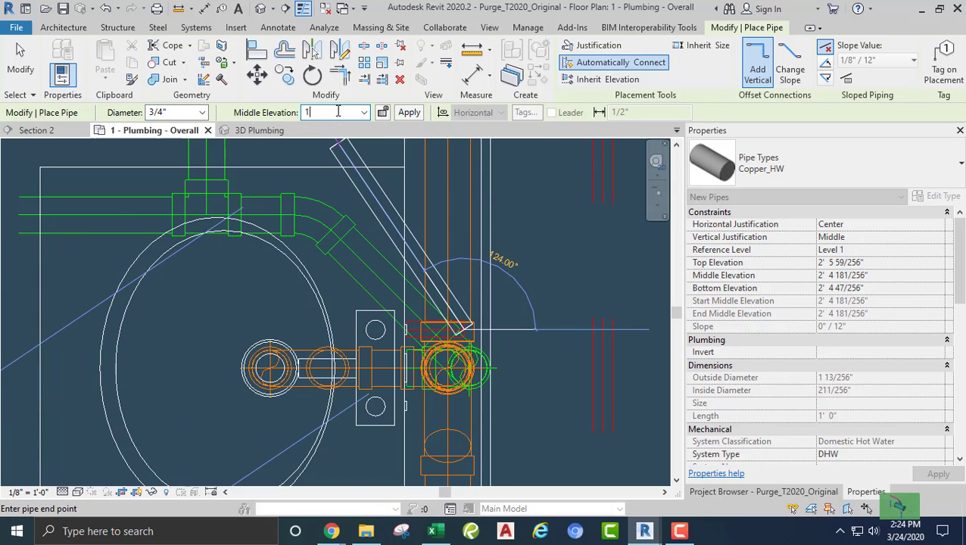
key(Return)
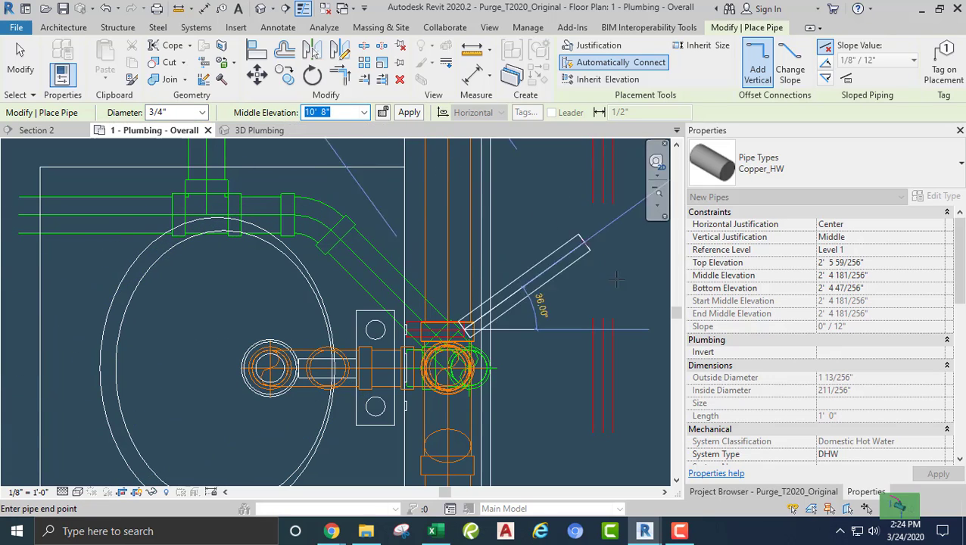
click(603, 329)
key(Escape)
key(Escape)
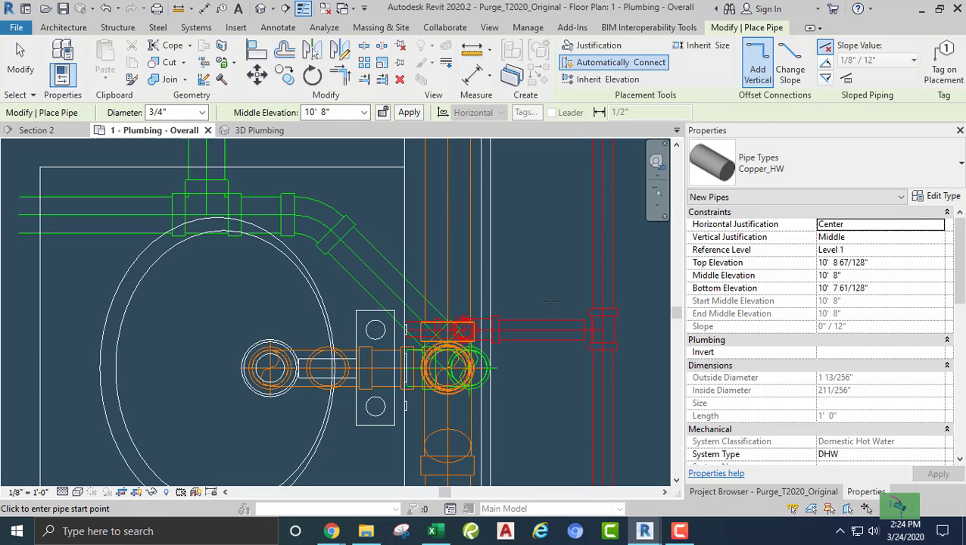
Step: Set the floor plan's visual style back to Realistic
middle_drag(538, 282, 566, 275)
scroll(537, 267, down, 4)
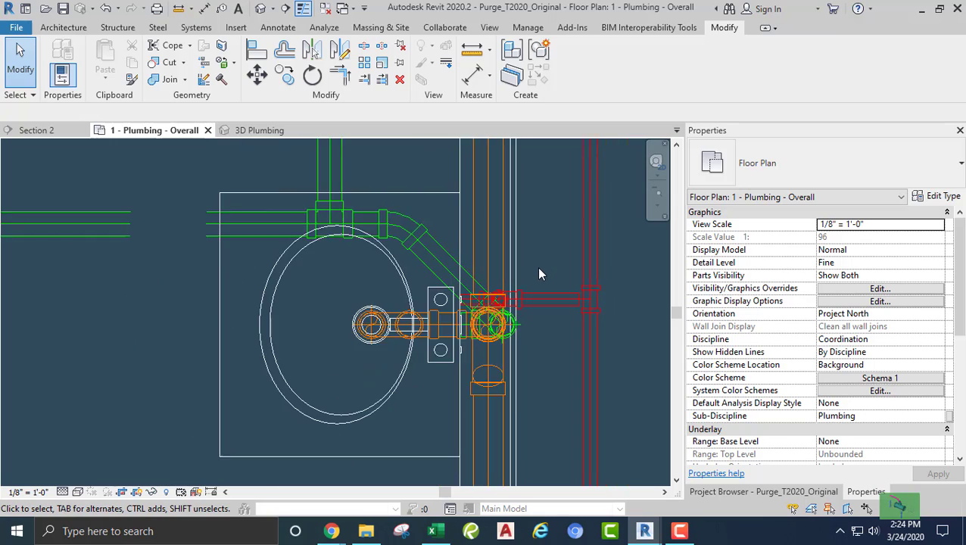
scroll(362, 262, up, 2)
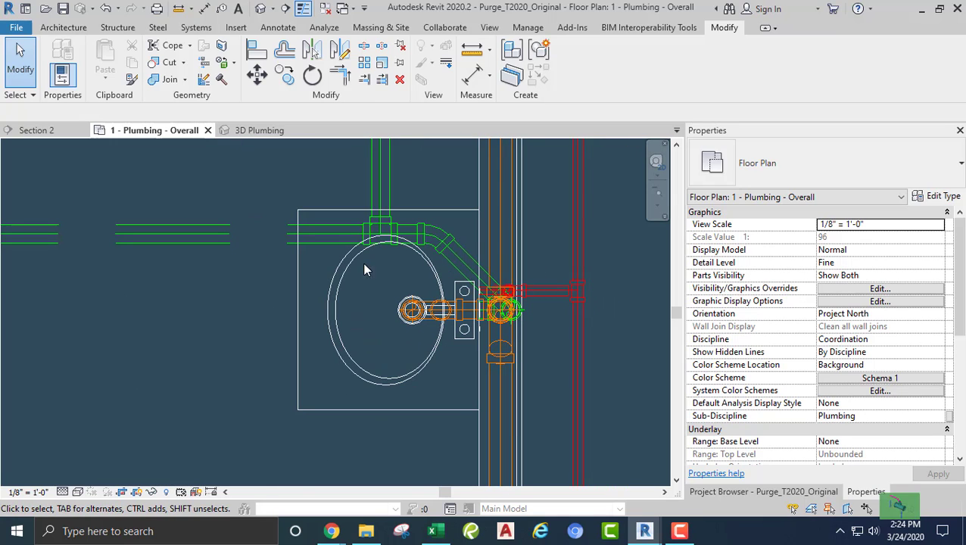
click(77, 492)
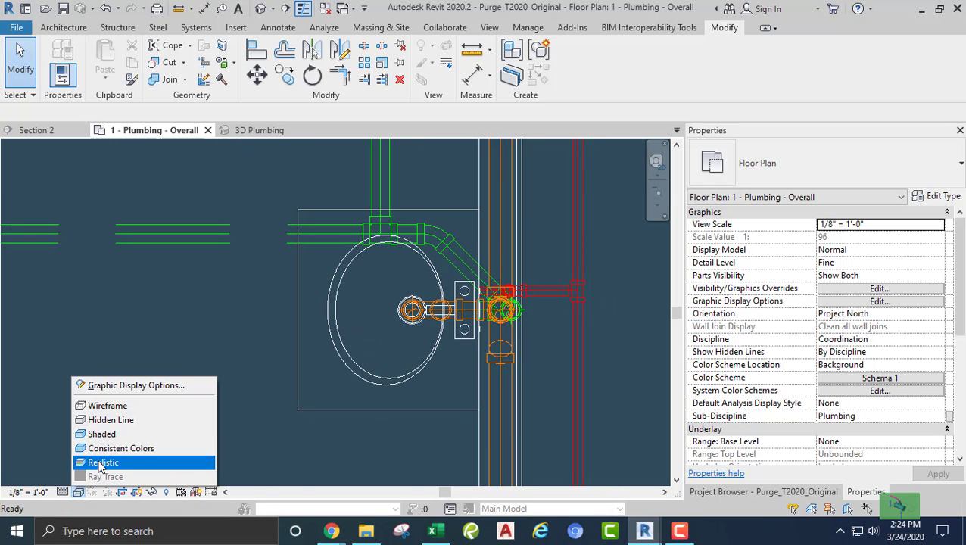
click(103, 461)
Step: Extend the 3/4" hot water run past the first main to the lower hot water main in the corridor
scroll(523, 374, down, 4)
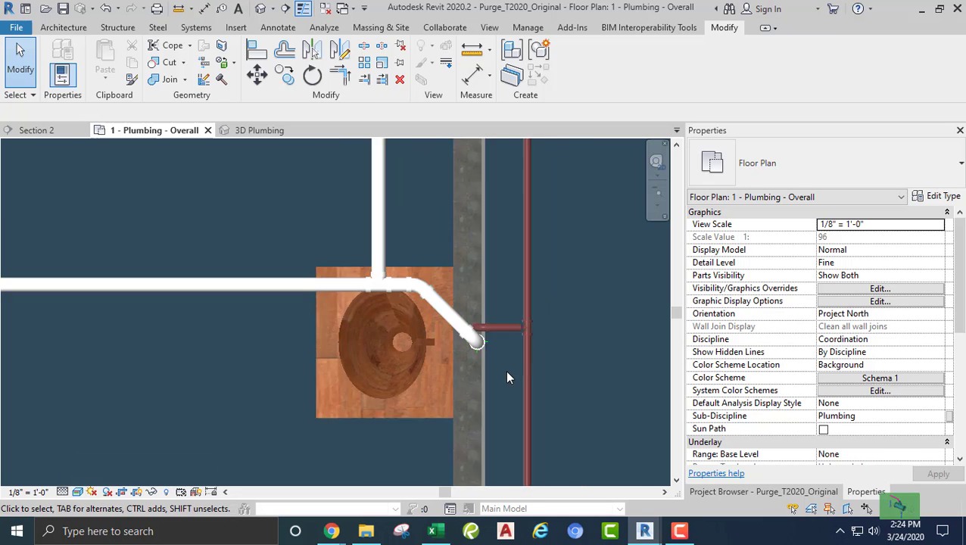
scroll(488, 341, down, 3)
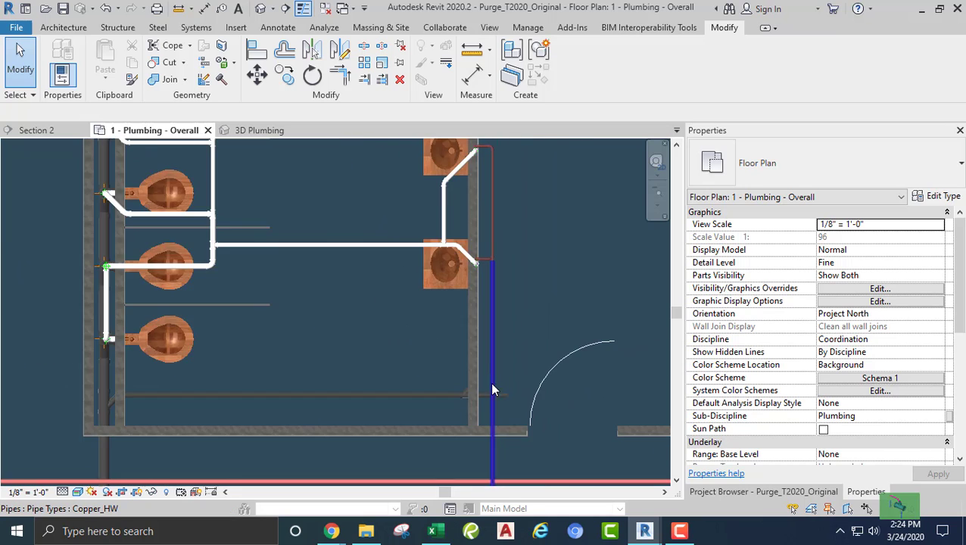
middle_drag(490, 381, 434, 151)
scroll(423, 246, up, 3)
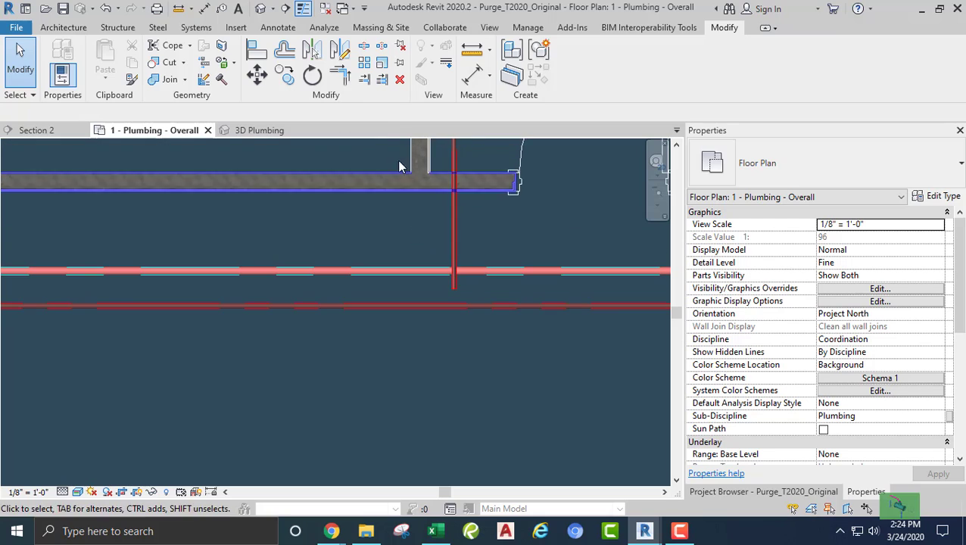
click(364, 79)
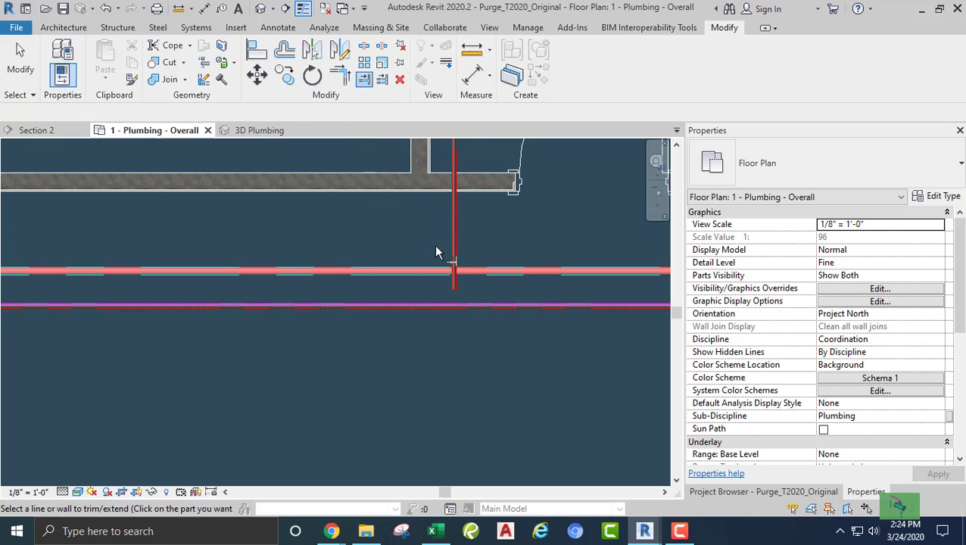
key(Escape)
Step: Inspect the flow, velocity, pressure drop and fixture units of the 3/4" hot water run near the main
middle_drag(408, 231, 328, 261)
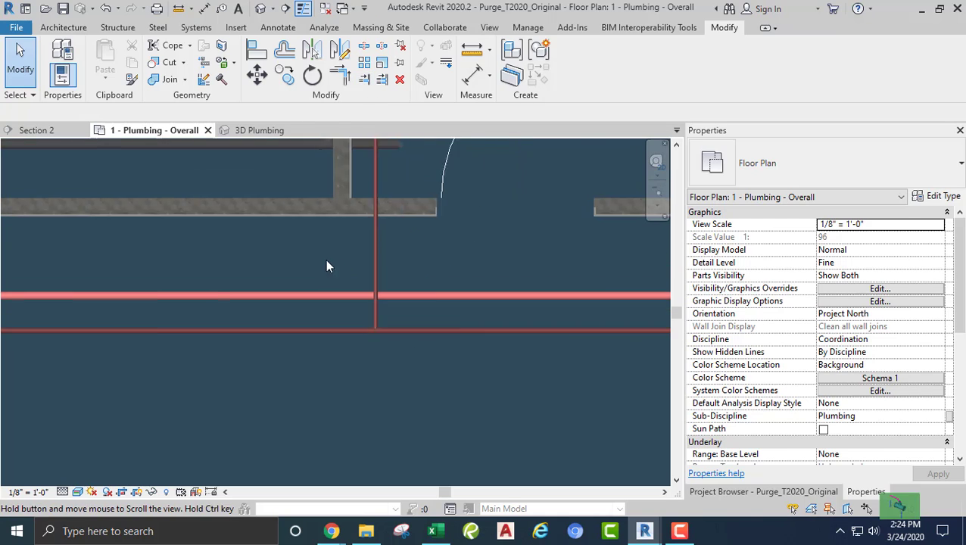
scroll(367, 262, up, 1)
click(379, 267)
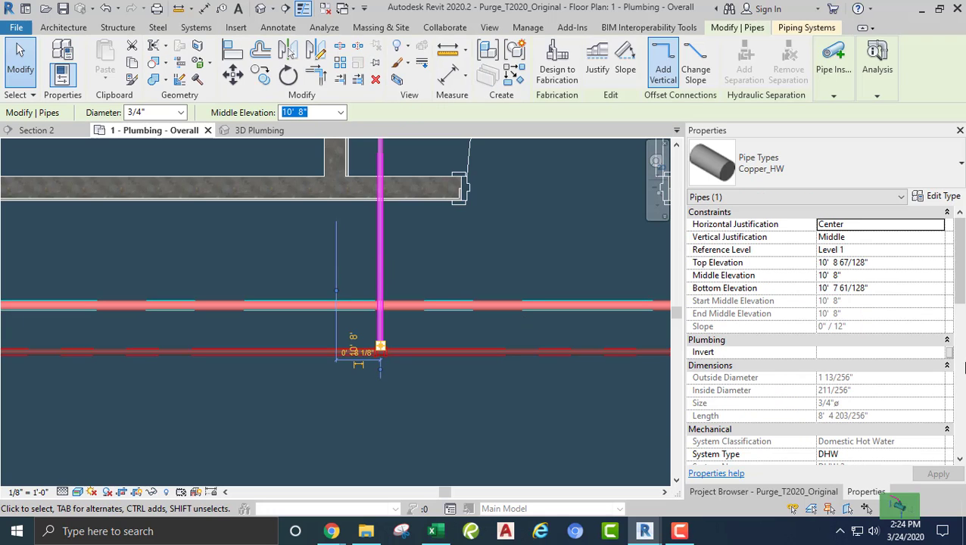
scroll(829, 403, down, 8)
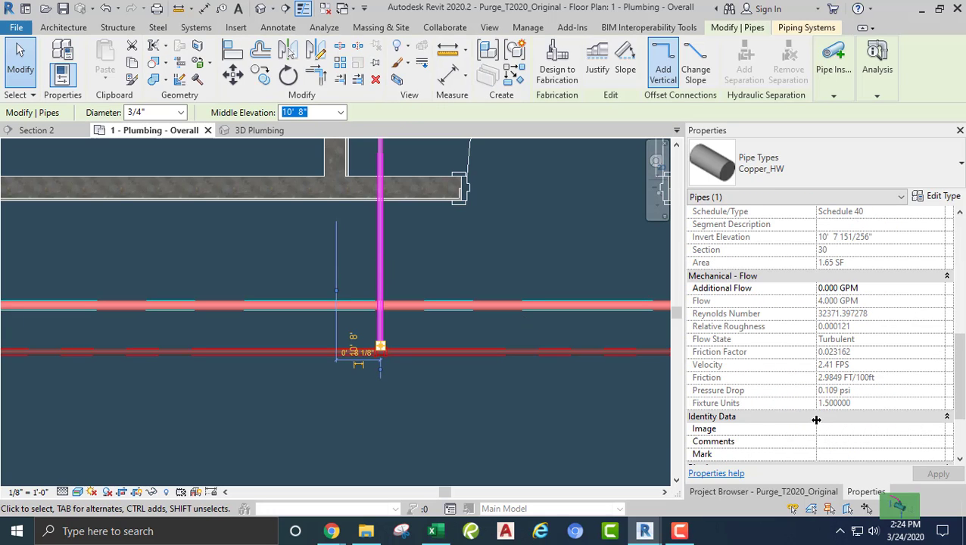
click(465, 270)
Step: Start a 1/2" Copper_CW pipe from the upper lavatory's cold water connector and run it a short distance into the wall
scroll(459, 259, down, 4)
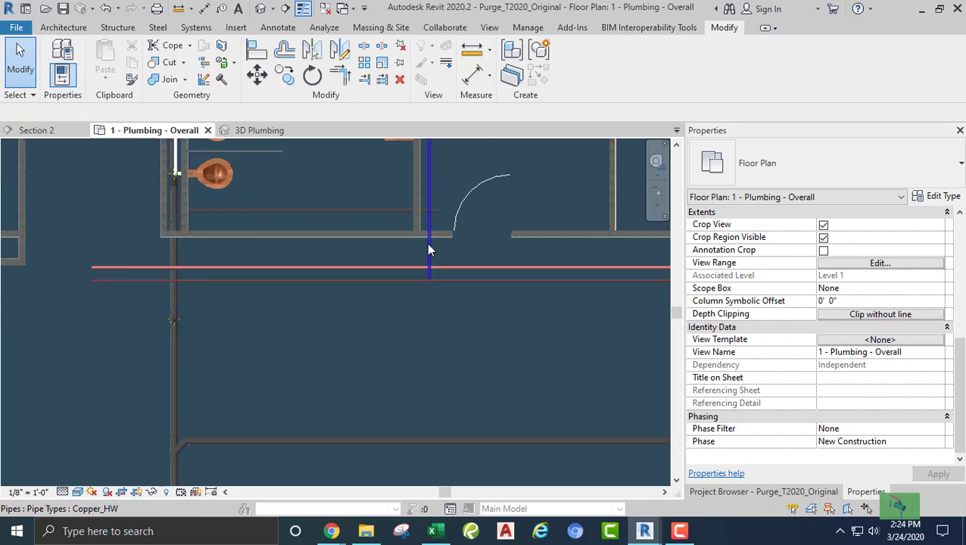
middle_drag(429, 247, 403, 352)
scroll(413, 341, up, 5)
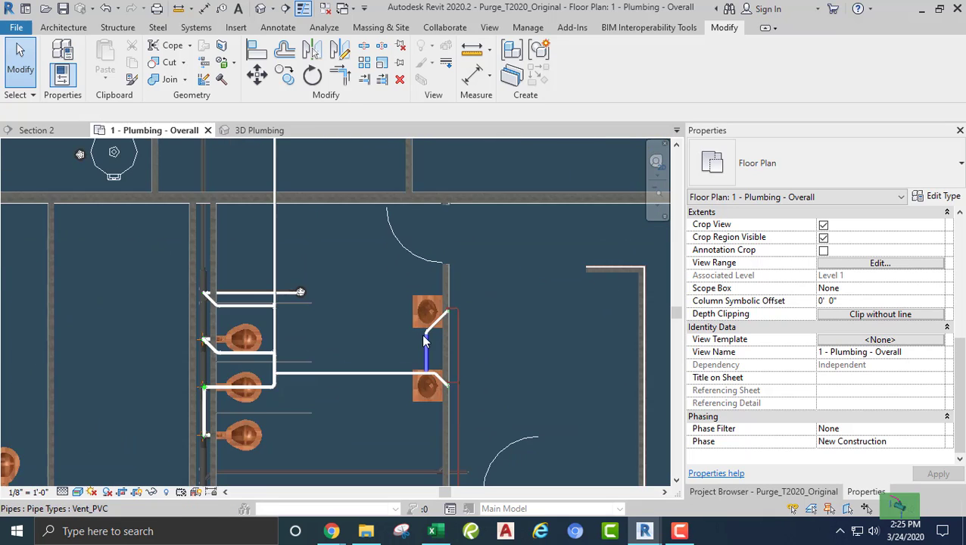
click(436, 337)
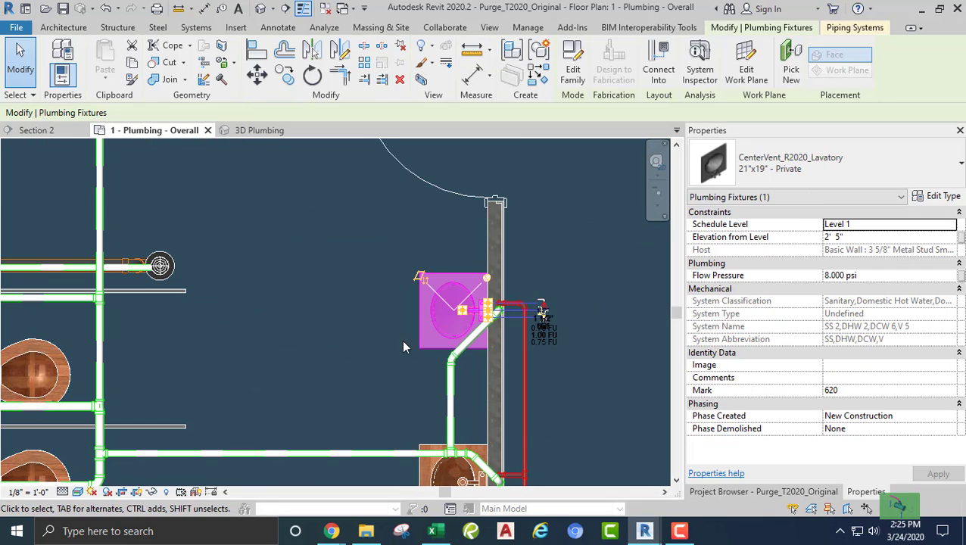
middle_drag(401, 339, 360, 316)
scroll(359, 316, up, 4)
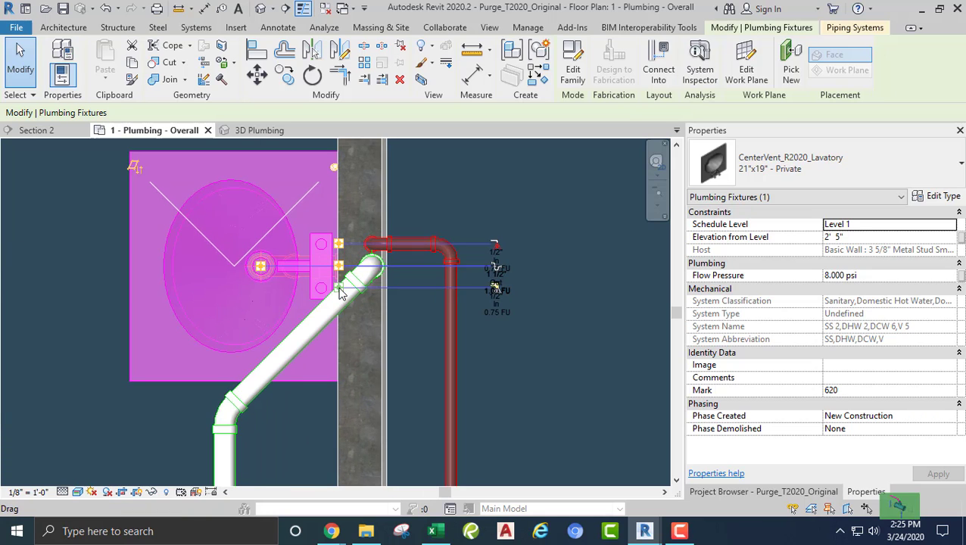
right_click(344, 290)
click(389, 154)
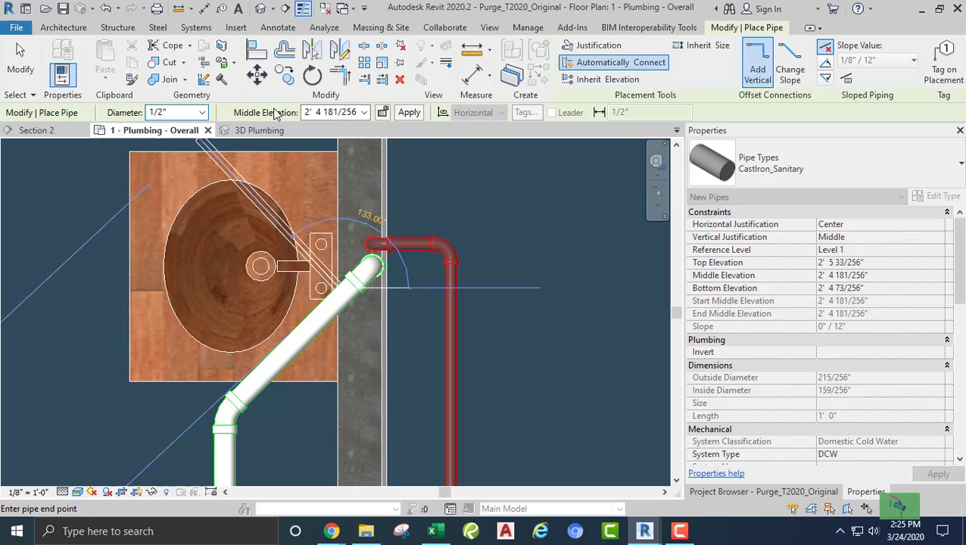
click(871, 157)
click(746, 267)
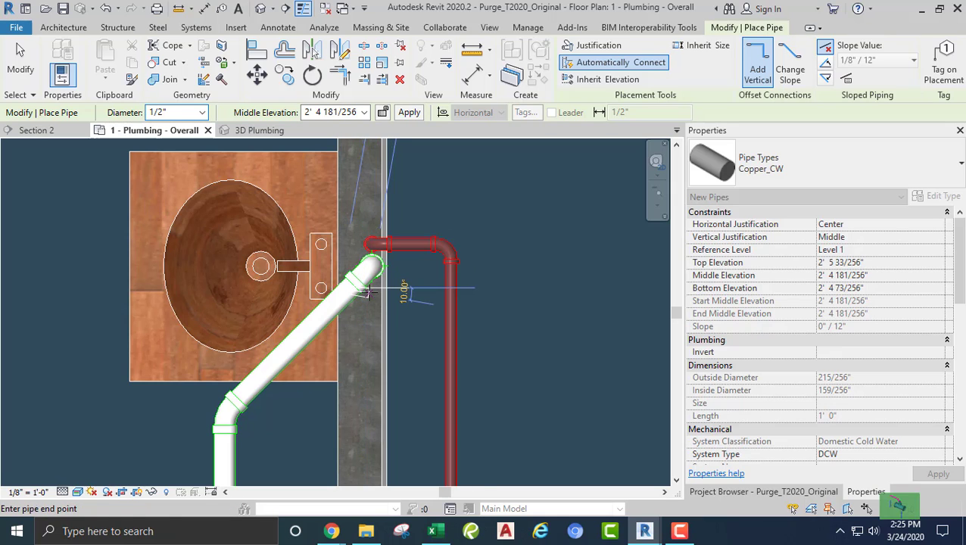
scroll(368, 292, up, 1)
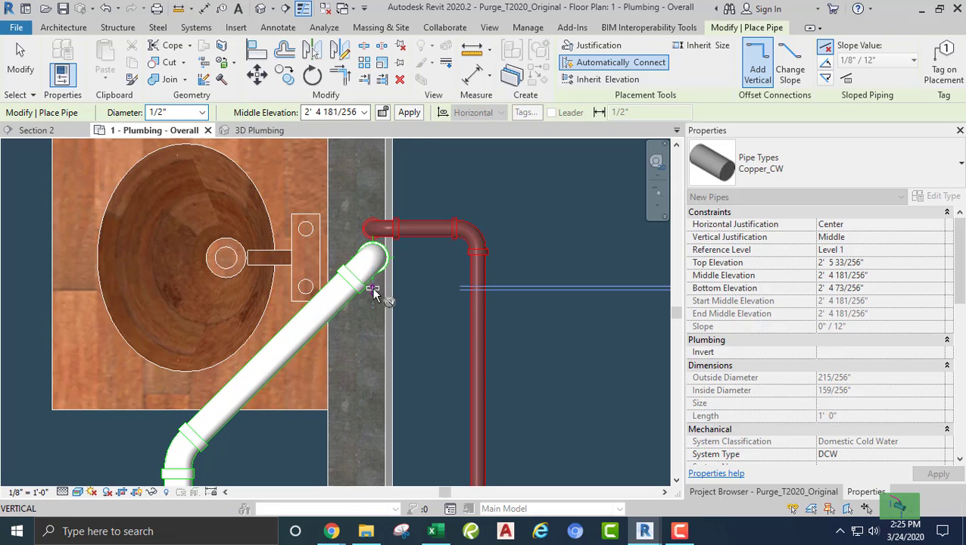
Step: Continue the upper lavatory's cold water pipe at 3/4" diameter and 10' 6" middle elevation, running it horizontally out past the wall
click(203, 113)
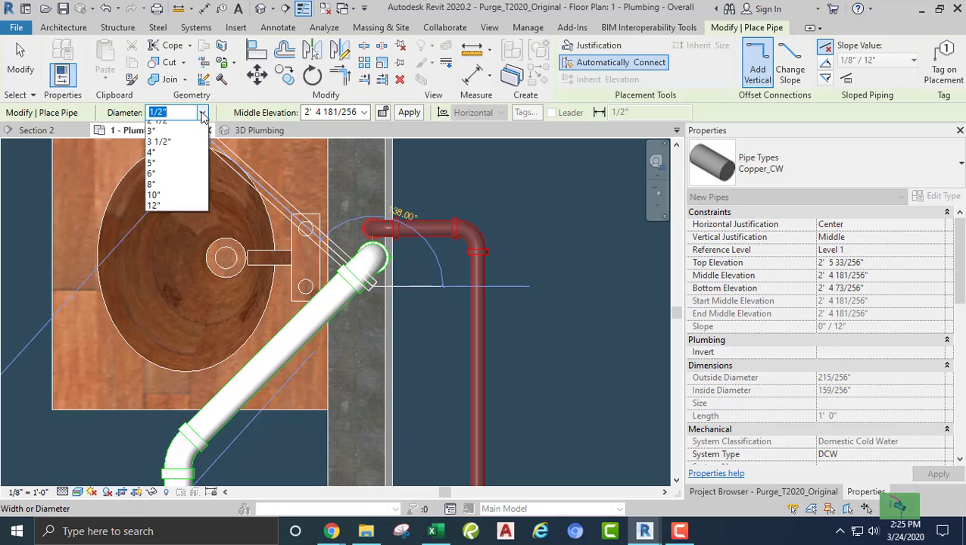
click(172, 141)
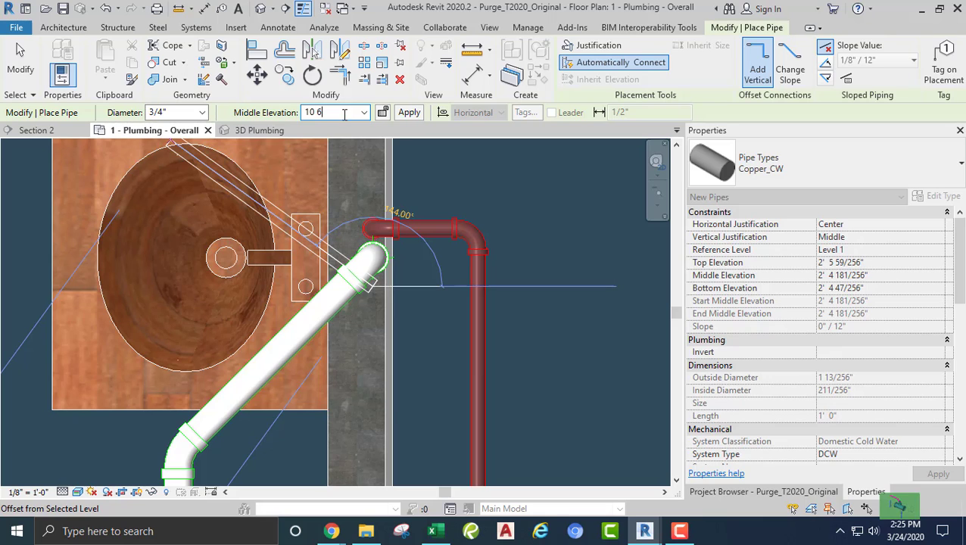
click(344, 113)
text(10 6)
key(Return)
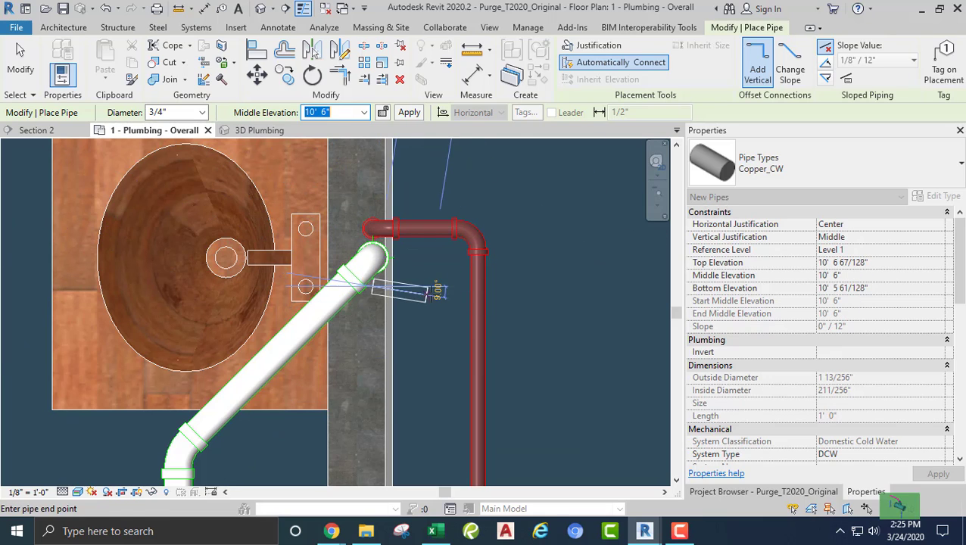
click(438, 287)
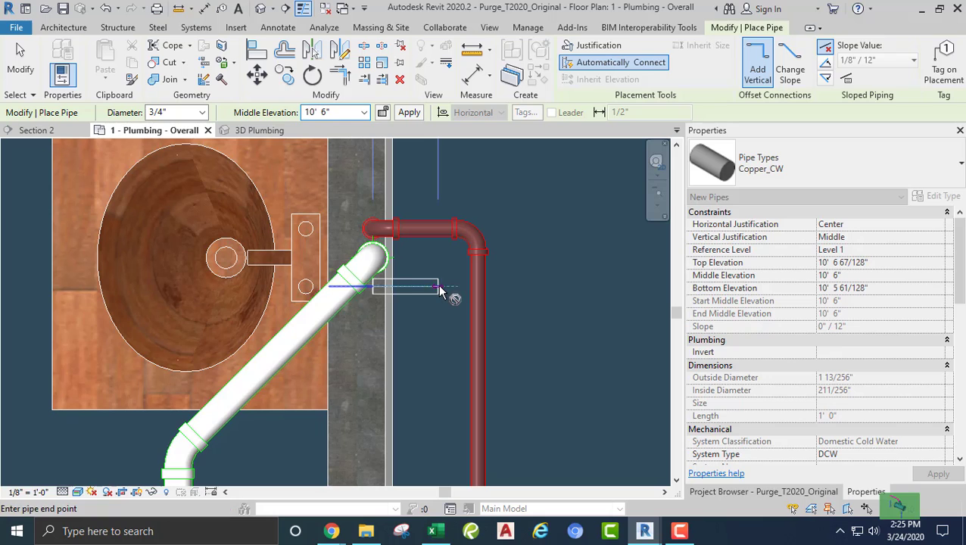
Step: Route the 3/4" cold water pipe down alongside the hot water run and connect it to the cold water main in the corridor
scroll(445, 318, down, 3)
scroll(436, 336, down, 2)
middle_drag(439, 431, 443, 244)
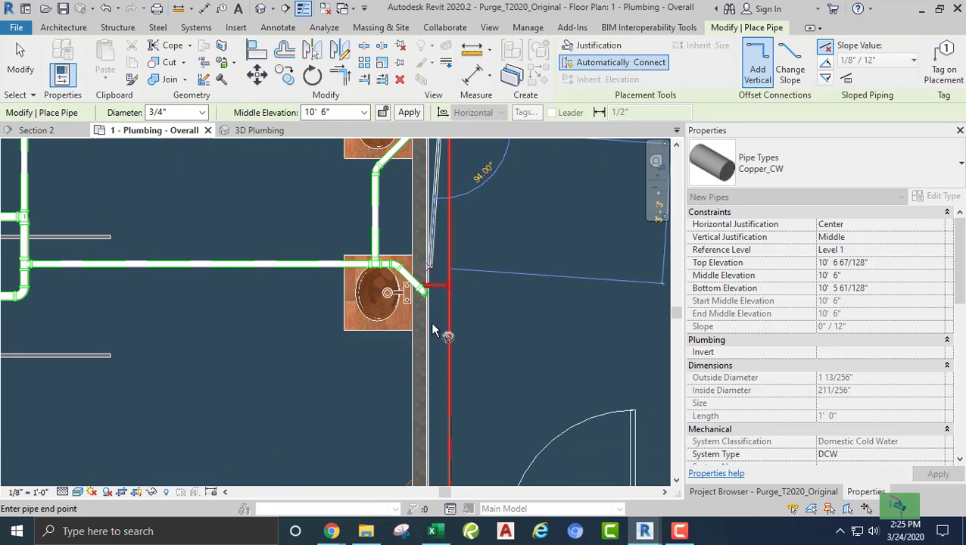
middle_drag(436, 375, 493, 280)
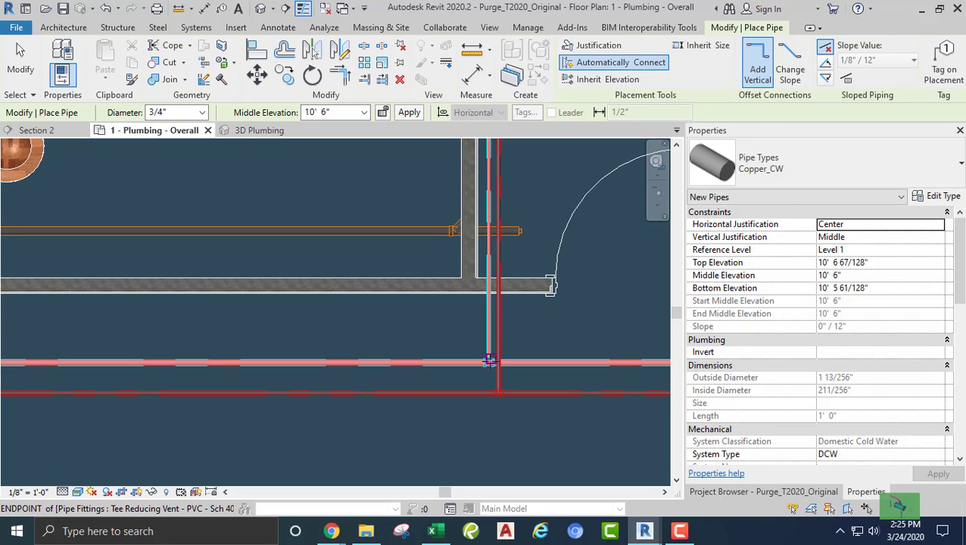
key(Escape)
key(Escape)
Step: Start a 1/2" Copper_CW pipe from the lower lavatory's cold water connector and run it into the wall
middle_drag(436, 331, 432, 433)
middle_drag(415, 289, 410, 365)
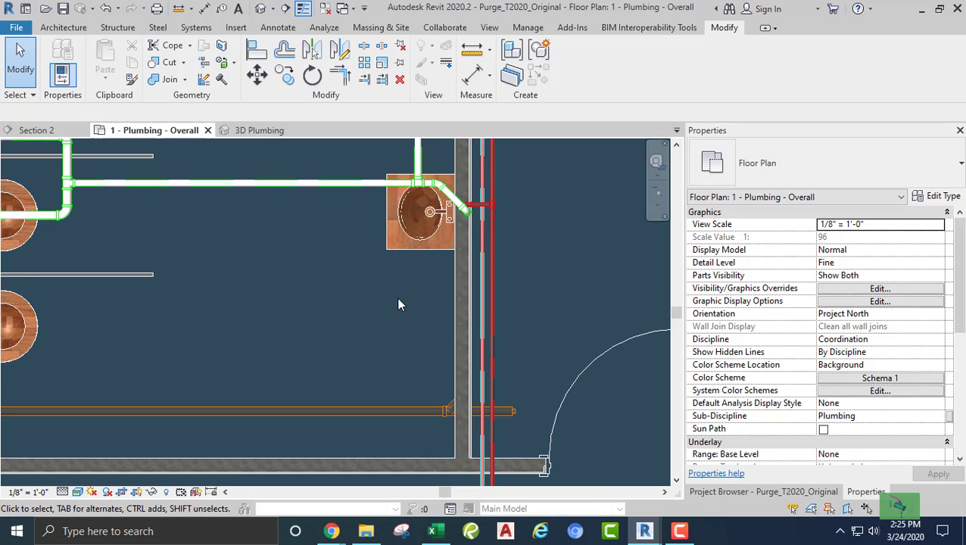
middle_drag(395, 295, 375, 346)
scroll(412, 280, up, 6)
middle_drag(378, 273, 341, 298)
click(286, 339)
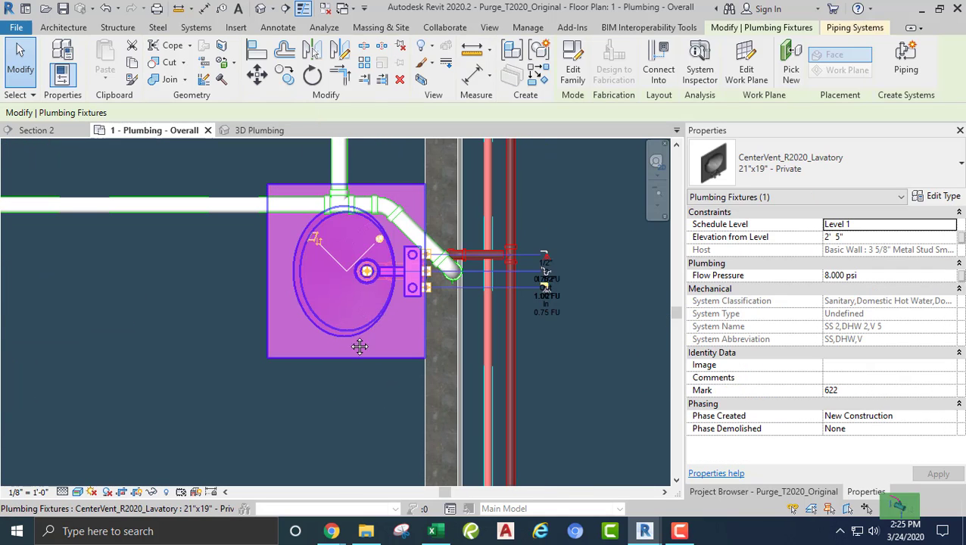
scroll(492, 262, up, 3)
right_click(337, 324)
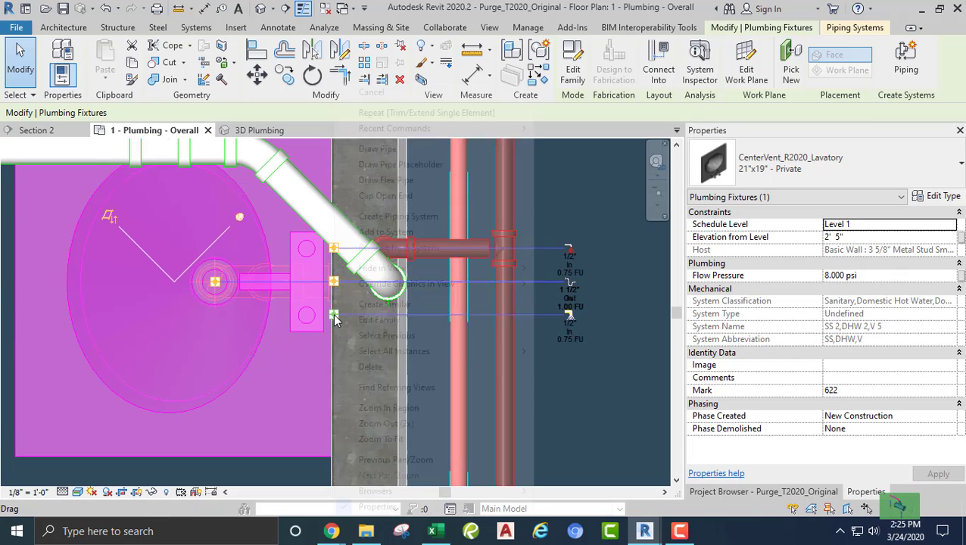
click(378, 151)
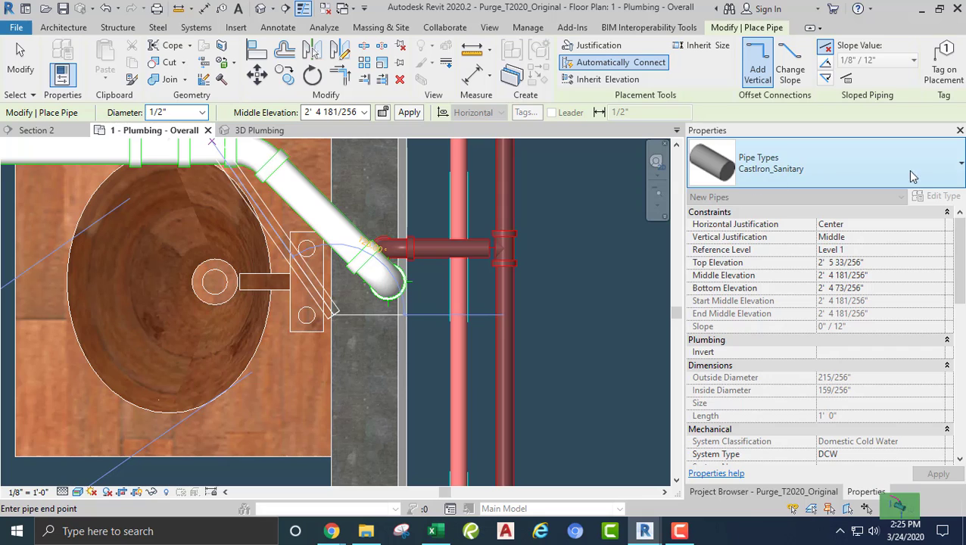
click(899, 168)
click(753, 265)
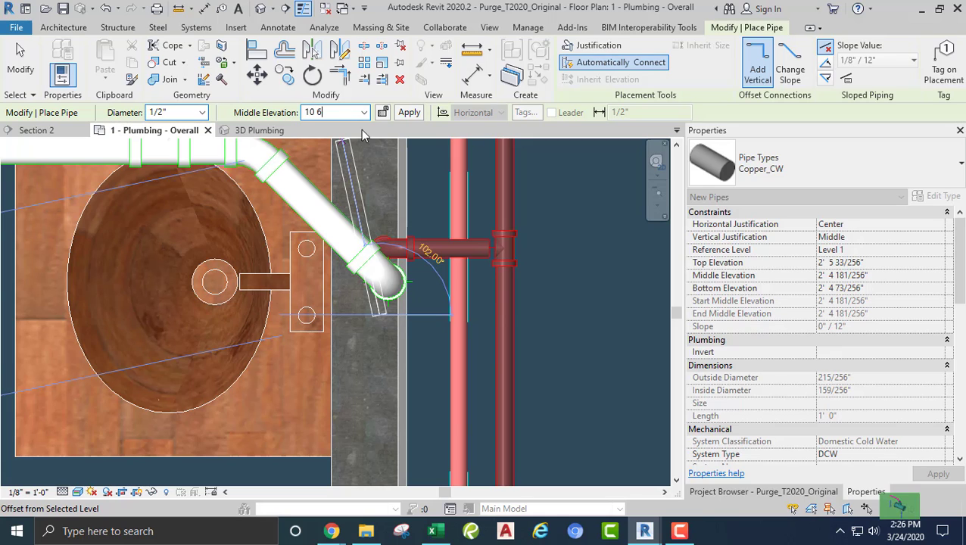
Step: Continue the lower lavatory's cold water pipe at 10' 6" middle elevation and connect it into the 3/4" cold water run
key(Return)
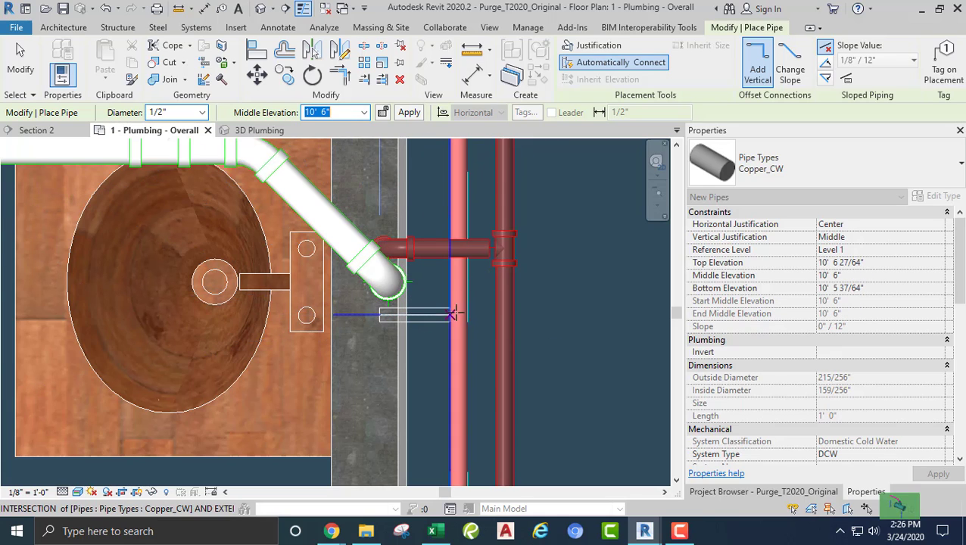
click(457, 312)
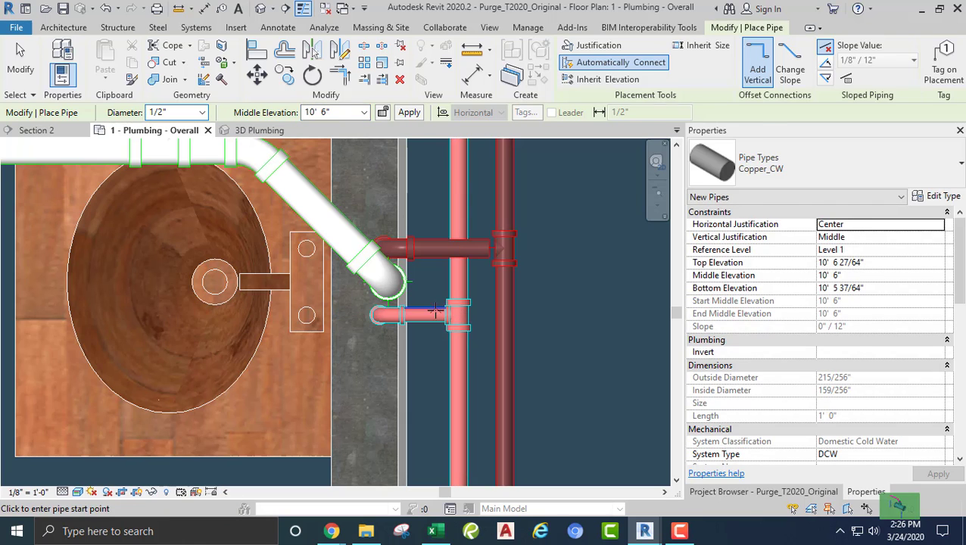
key(Escape)
key(Escape)
Step: Inspect the flow, velocity, pressure drop and fixture units of the 3/4" cold water run where it meets the corridor main
scroll(439, 337, down, 6)
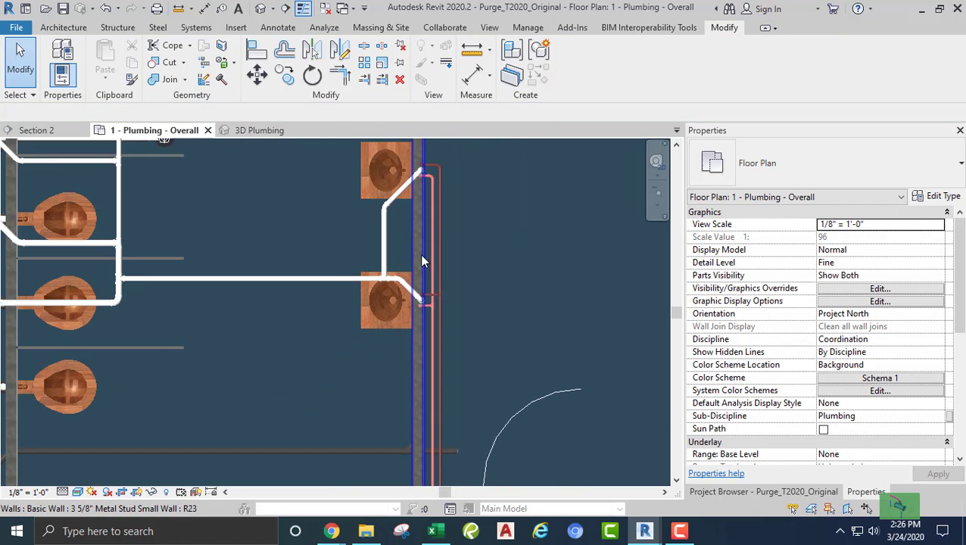
middle_drag(408, 303, 407, 189)
middle_drag(425, 284, 420, 179)
scroll(419, 325, up, 2)
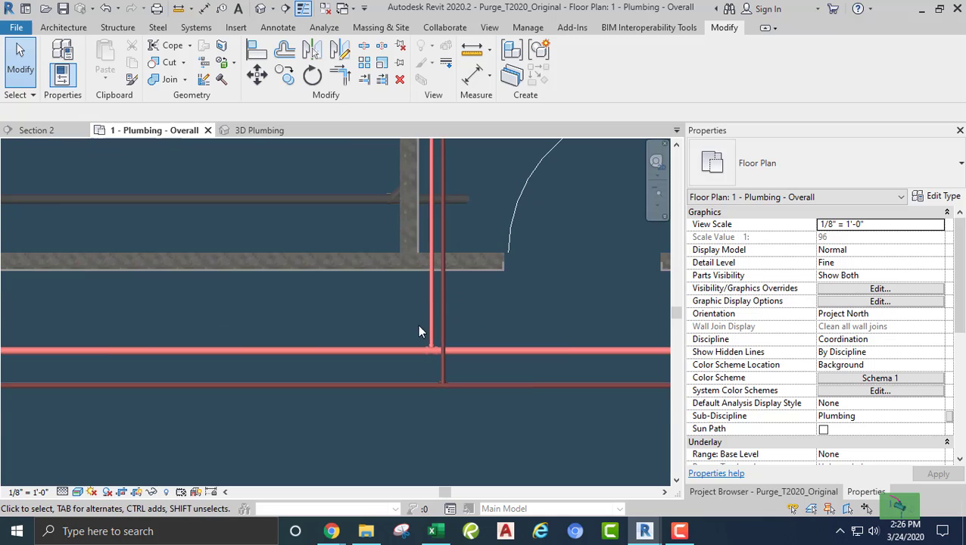
click(432, 320)
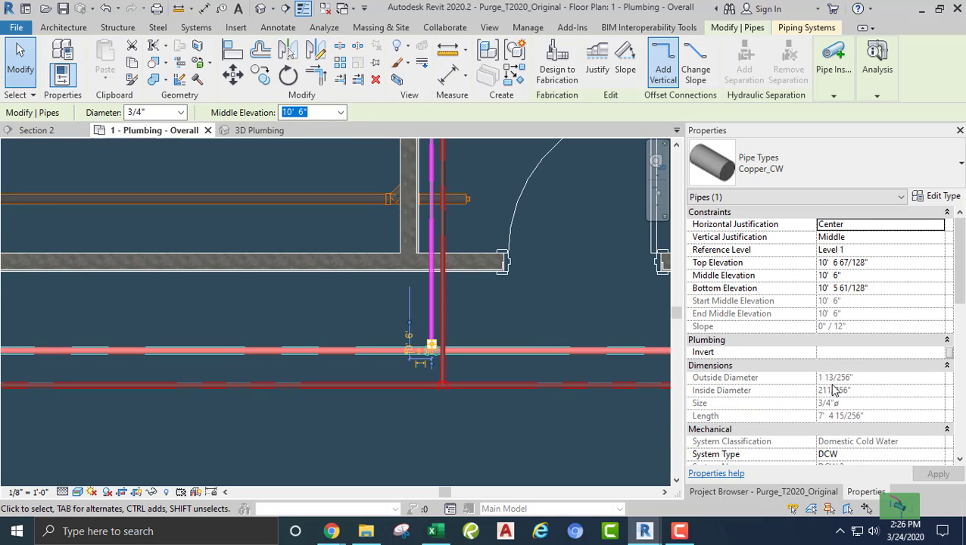
scroll(816, 391, down, 8)
scroll(816, 391, down, 5)
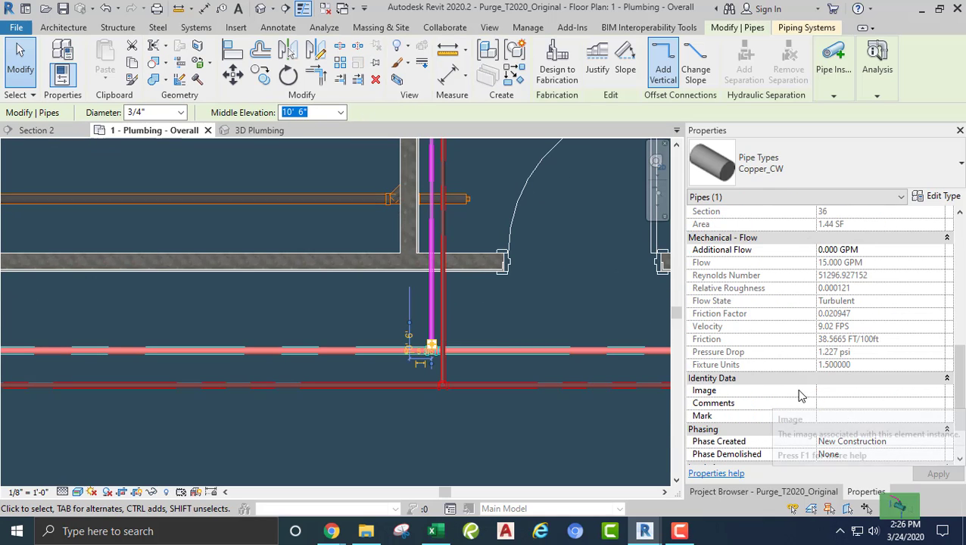
click(287, 311)
Step: Extend the 2" cold water pipe from its open end straight down beside the water closet chase, stopping just short of the corridor mains
scroll(286, 302, down, 4)
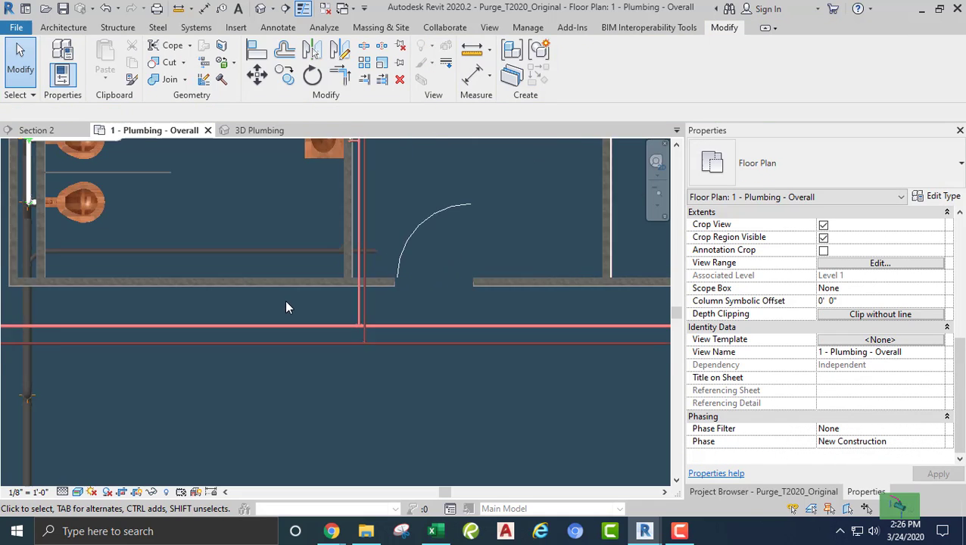
middle_drag(285, 300, 500, 334)
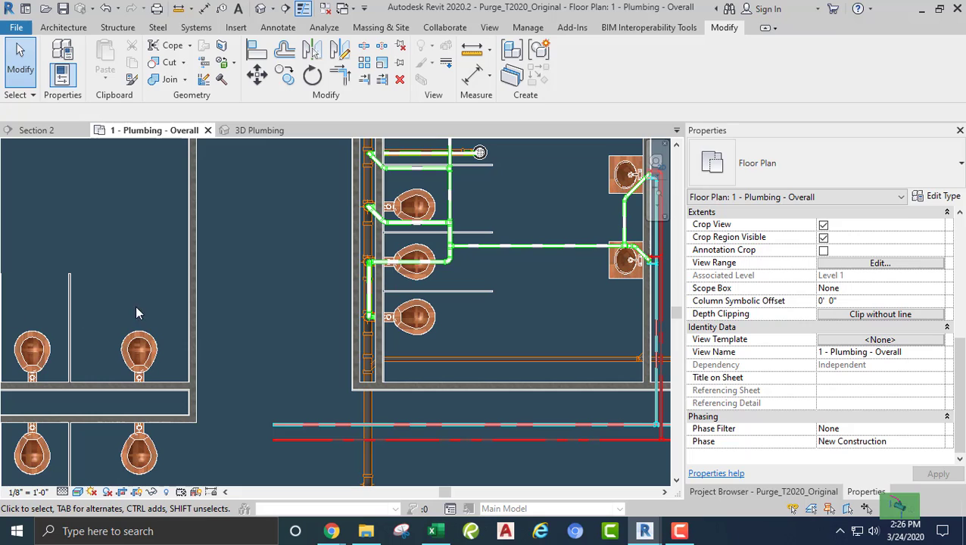
middle_drag(300, 297, 299, 372)
scroll(259, 292, up, 2)
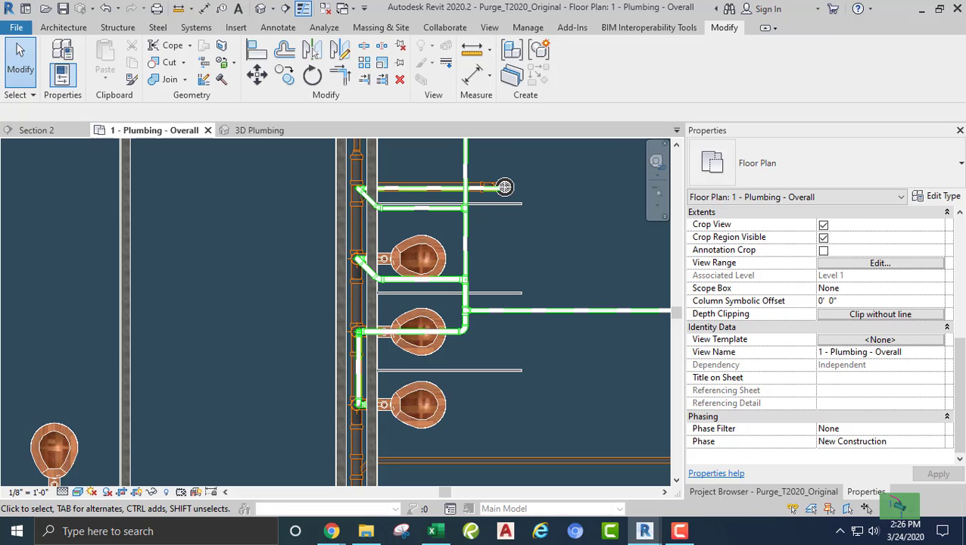
scroll(226, 282, down, 5)
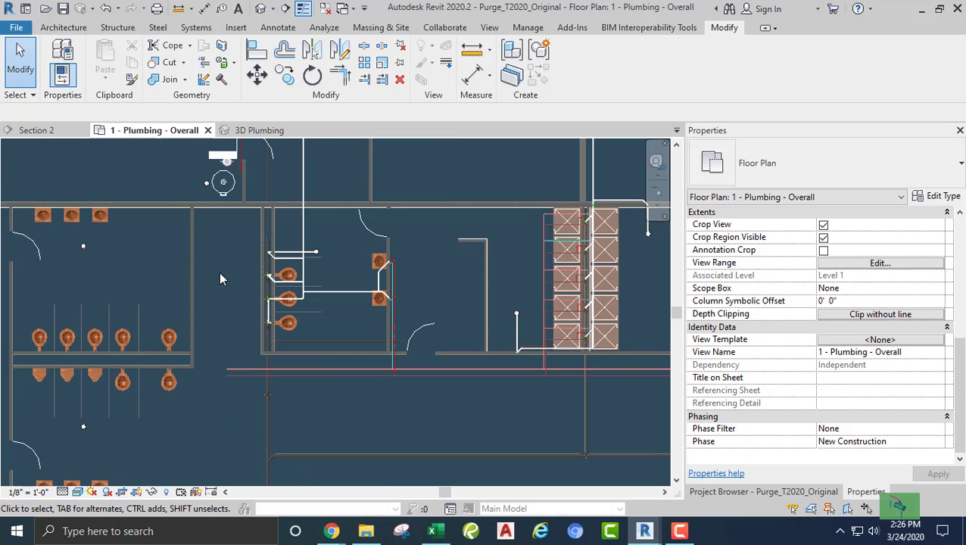
scroll(239, 284, up, 3)
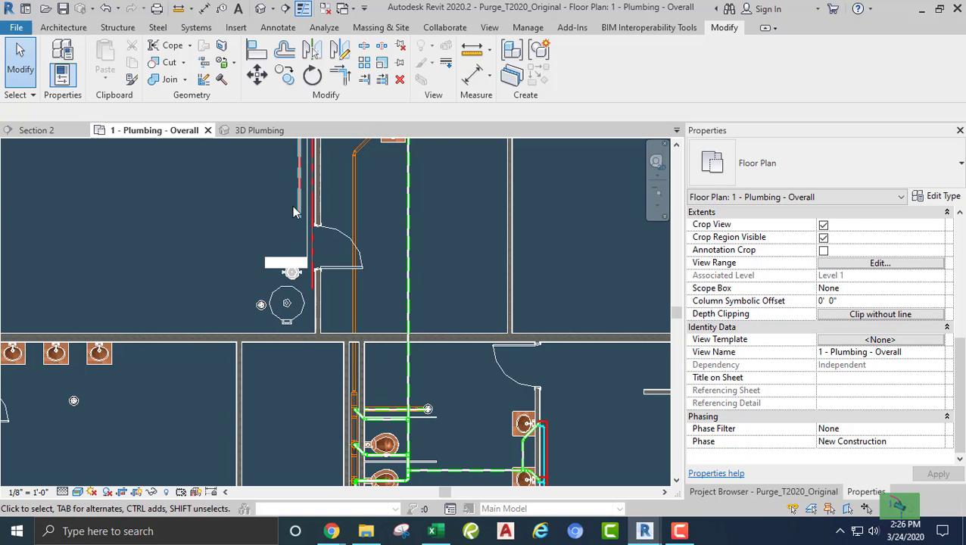
click(298, 225)
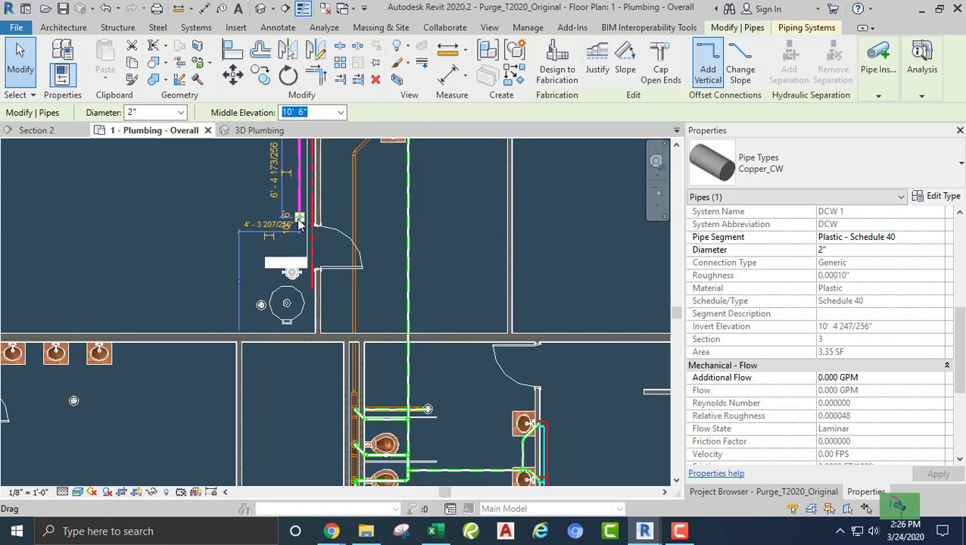
right_click(297, 225)
click(337, 201)
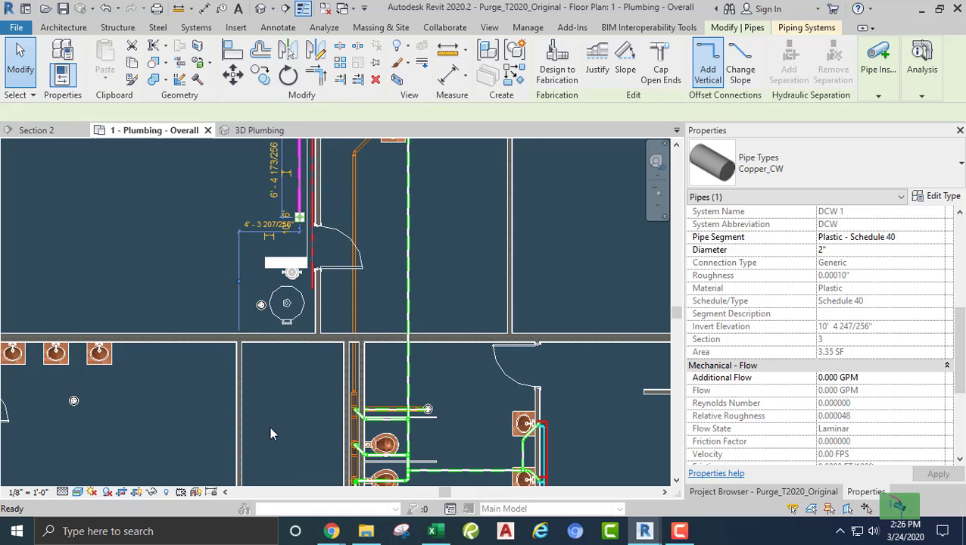
middle_drag(304, 427, 309, 307)
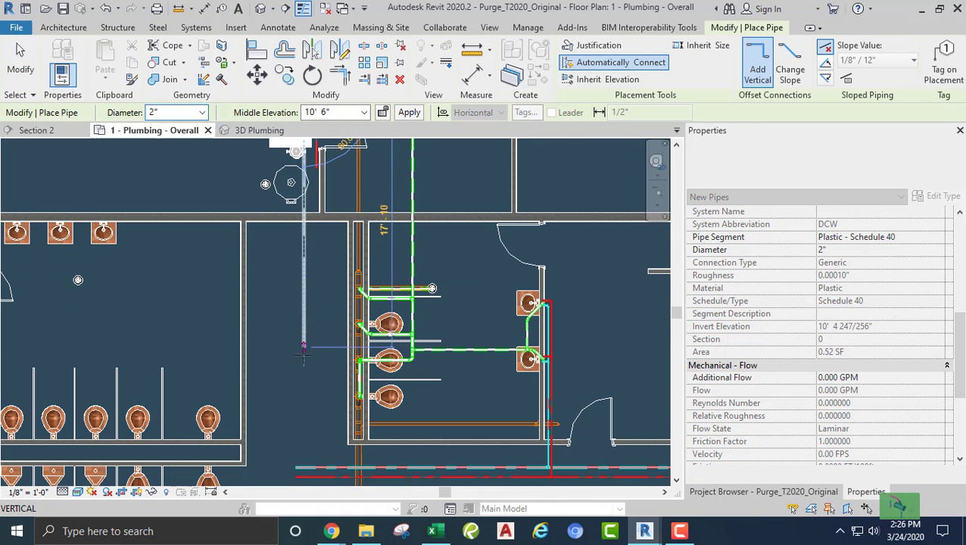
click(303, 423)
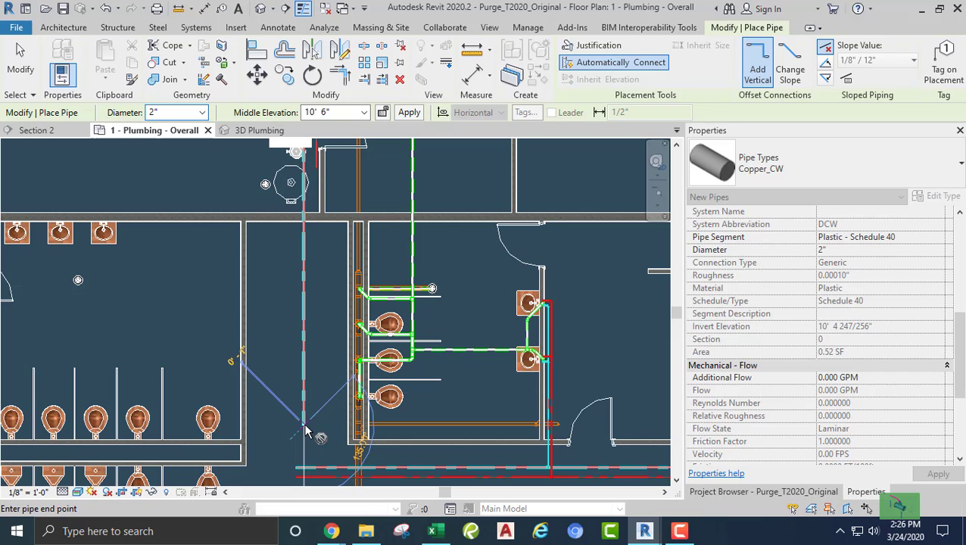
key(Escape)
key(Escape)
middle_drag(330, 341, 333, 293)
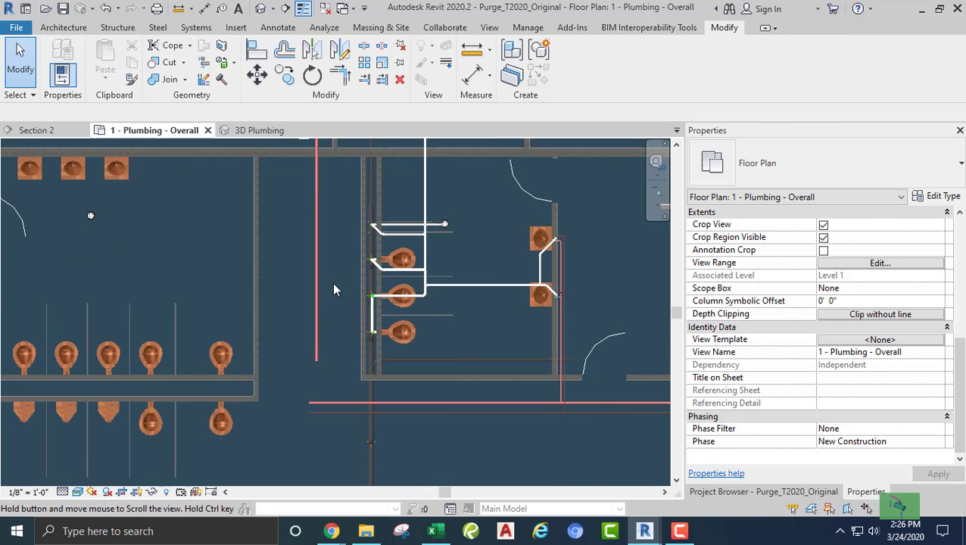
scroll(323, 318, up, 6)
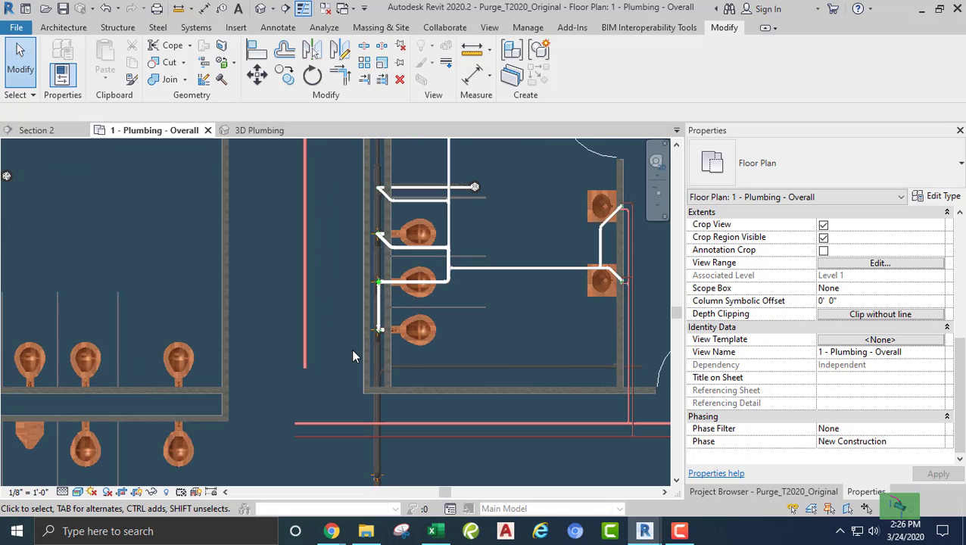
middle_drag(425, 334, 414, 424)
scroll(414, 424, up, 2)
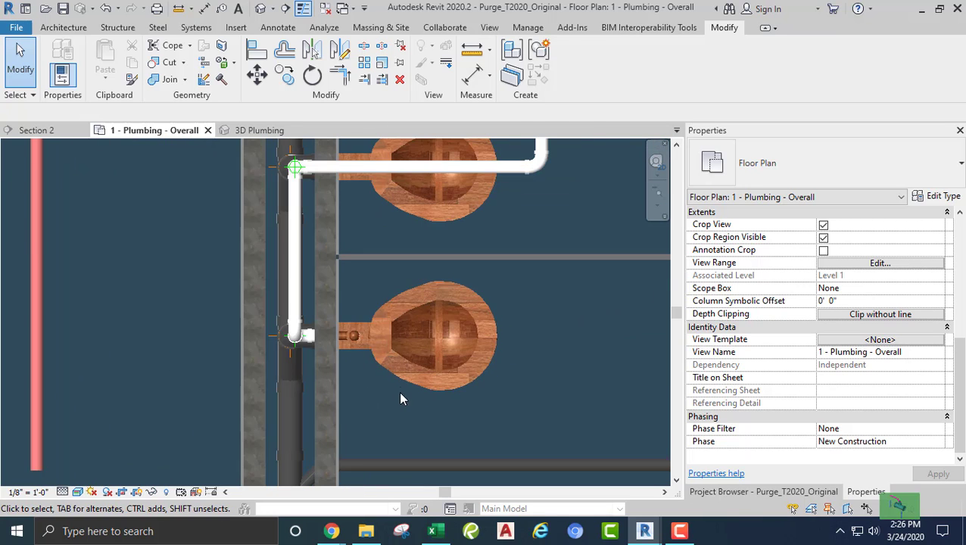
click(398, 373)
scroll(337, 346, up, 2)
scroll(337, 346, up, 7)
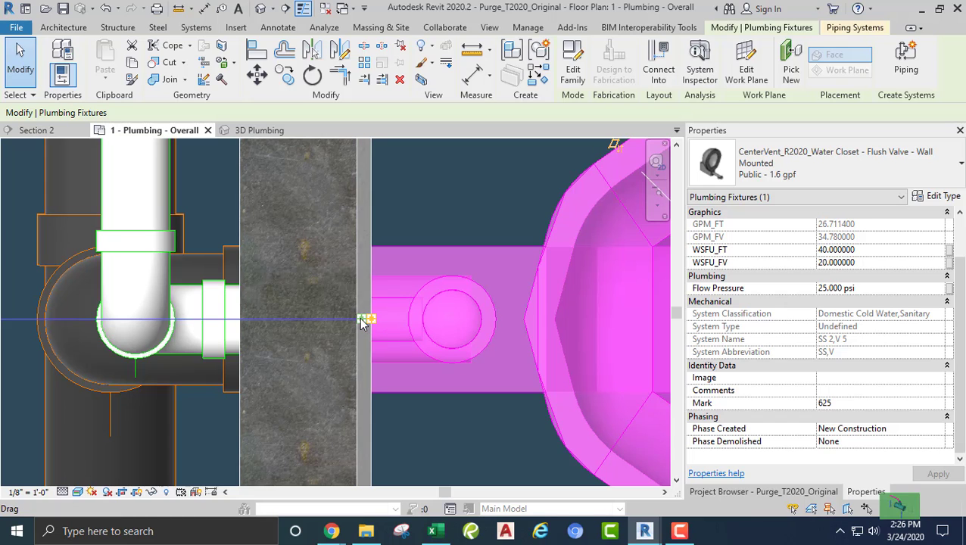
right_click(363, 321)
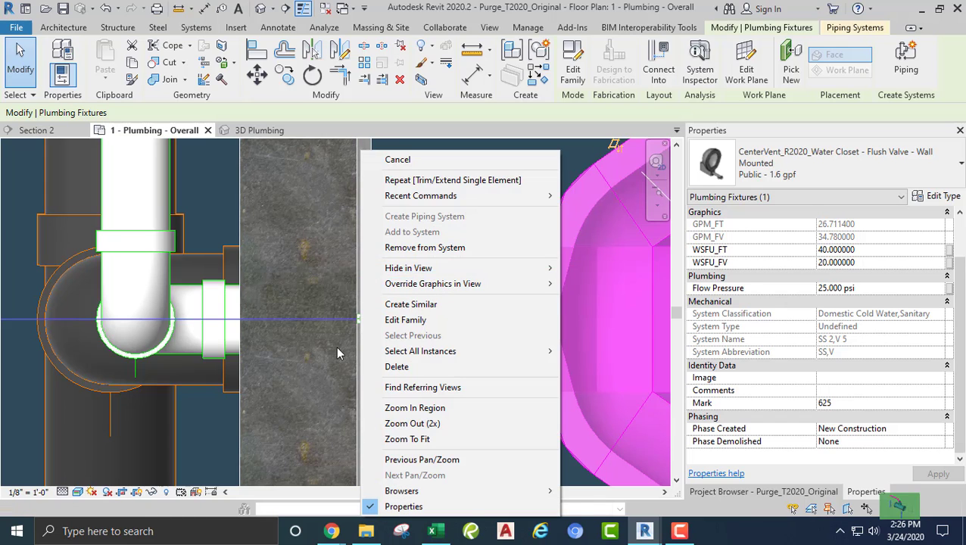
key(Escape)
key(Escape)
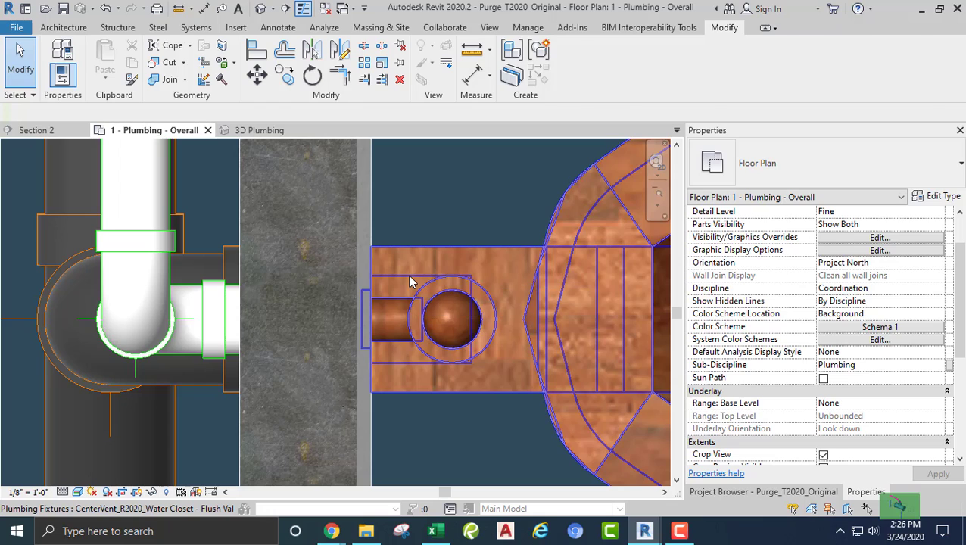
click(386, 299)
key(Escape)
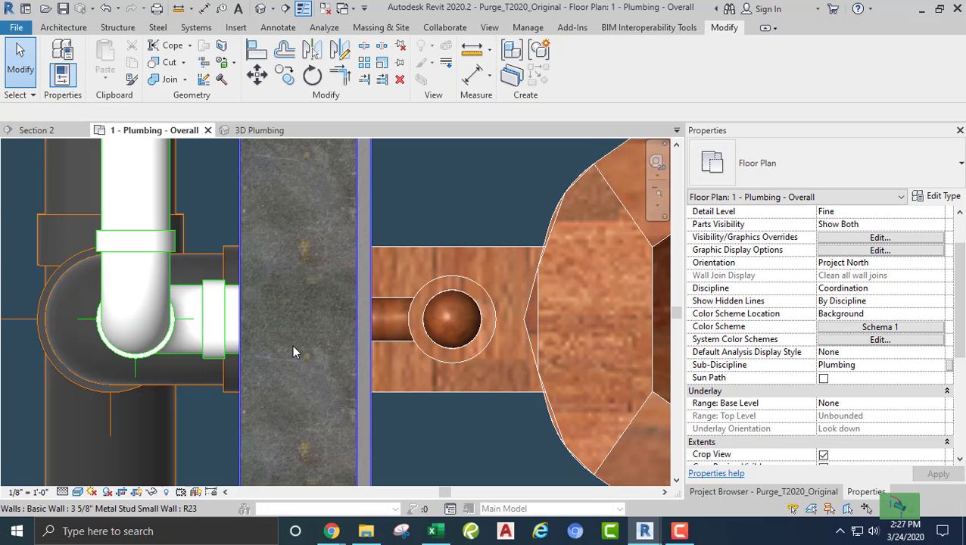
Step: Switch the floor plan to wireframe and start a 1 1/2" Copper_CW pipe from the lowest water closet's cold water connector
click(78, 492)
click(137, 401)
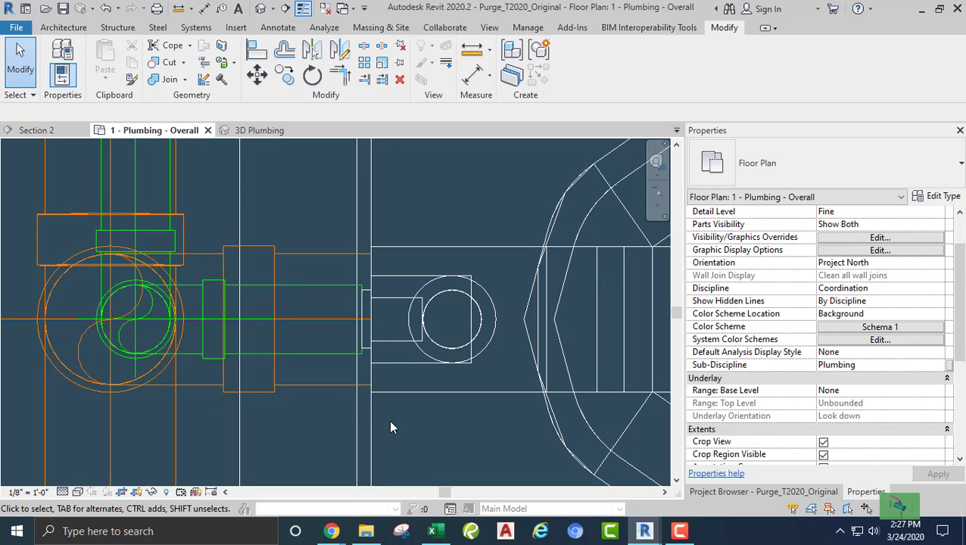
click(407, 394)
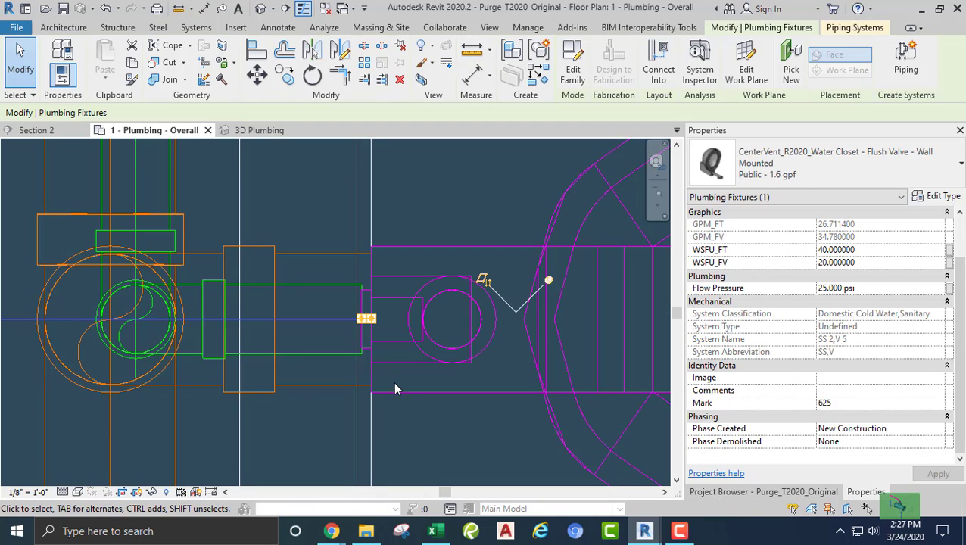
right_click(370, 321)
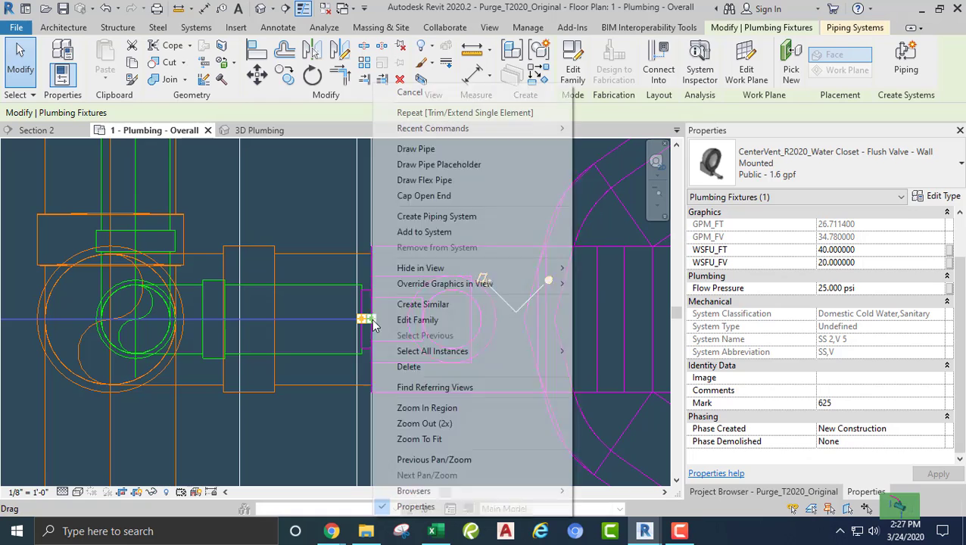
click(424, 149)
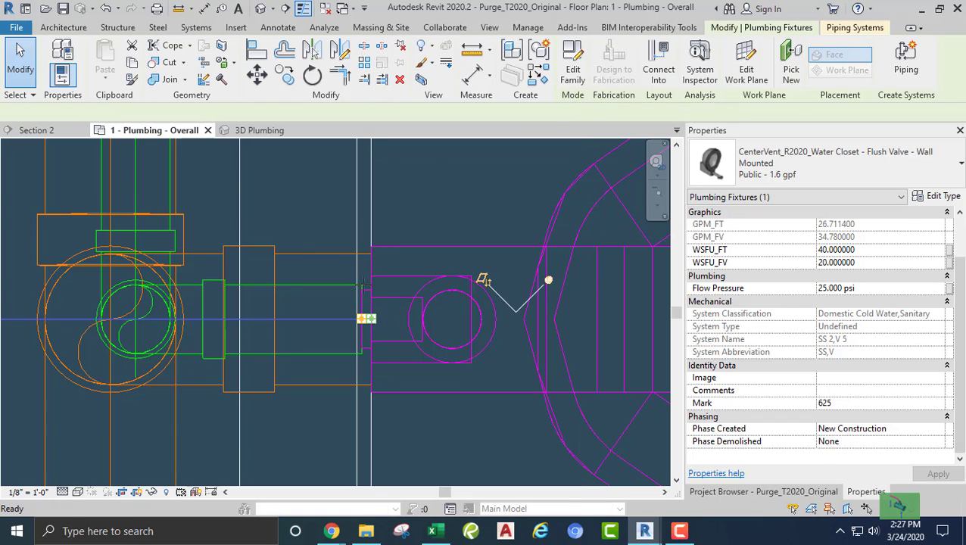
scroll(349, 331, down, 5)
middle_drag(349, 331, 476, 331)
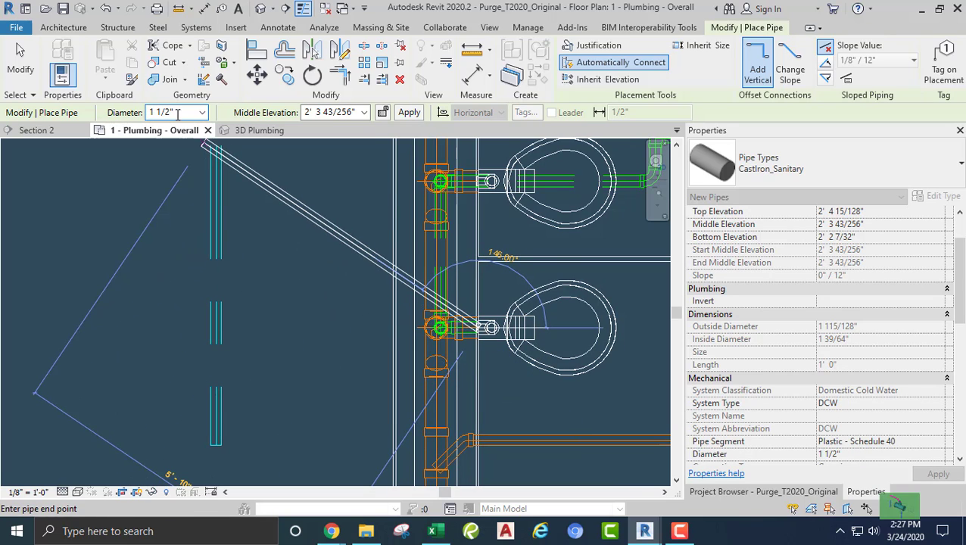
click(819, 170)
click(746, 266)
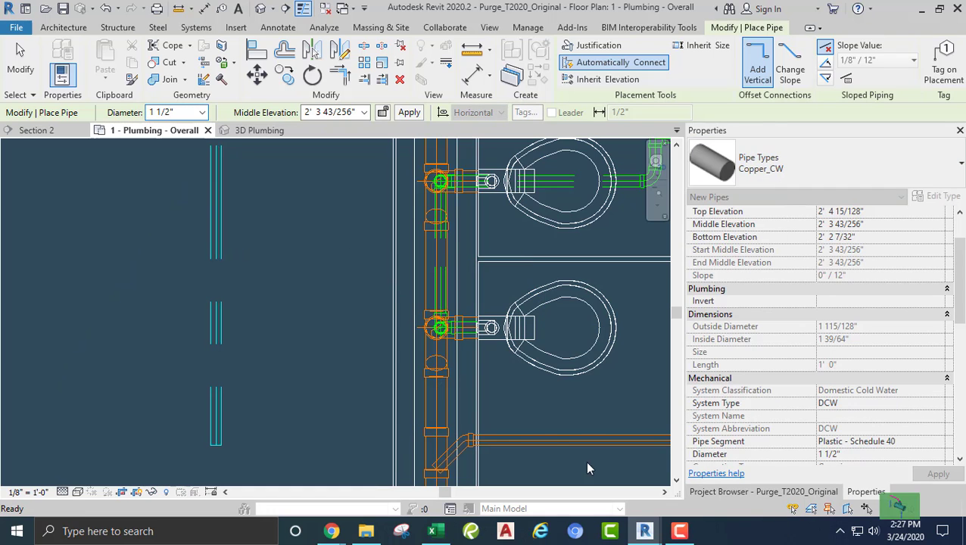
Step: Run the lowest water closet's cold water pipe horizontally across the chase, then vertically in plan alongside it to just past the topmost water closet
scroll(499, 331, up, 5)
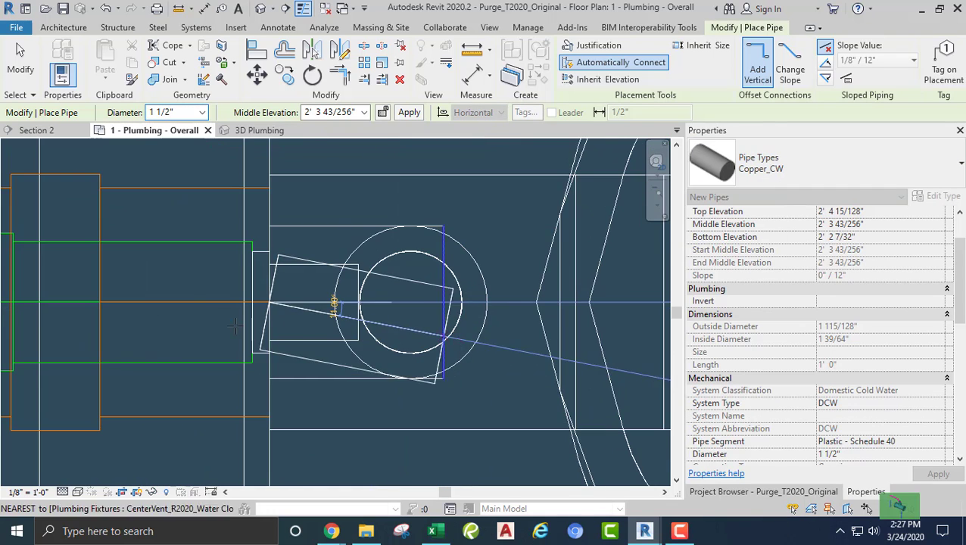
scroll(424, 341, down, 5)
middle_drag(401, 349, 410, 348)
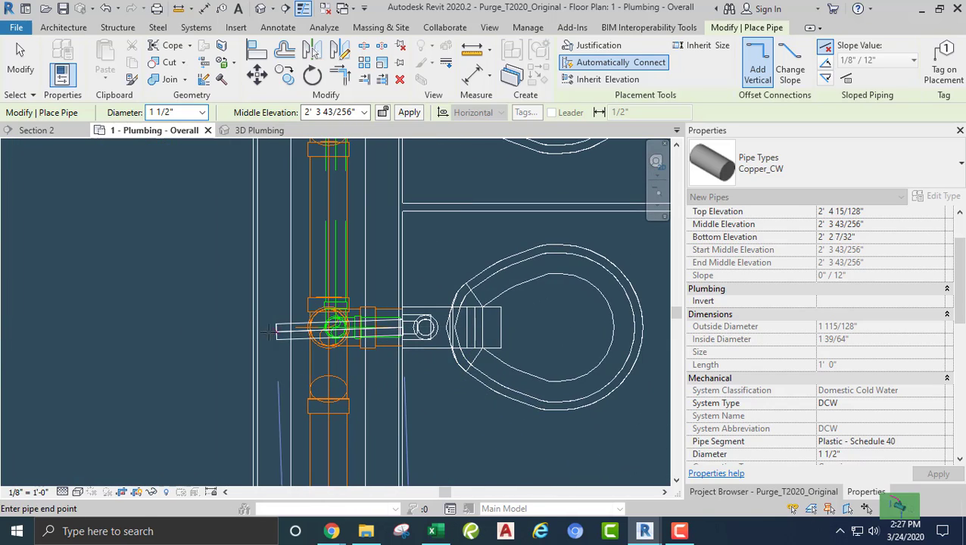
click(212, 328)
scroll(204, 286, down, 1)
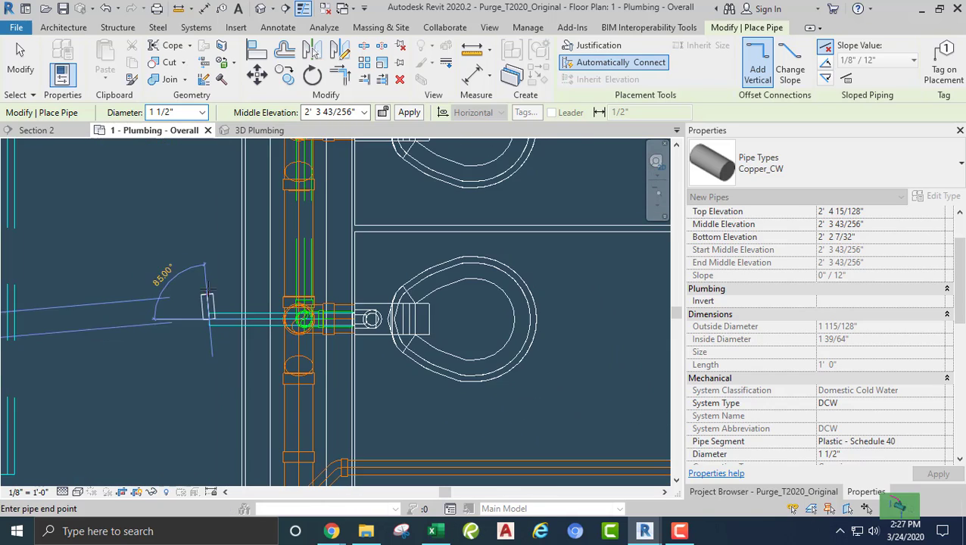
middle_drag(207, 286, 267, 375)
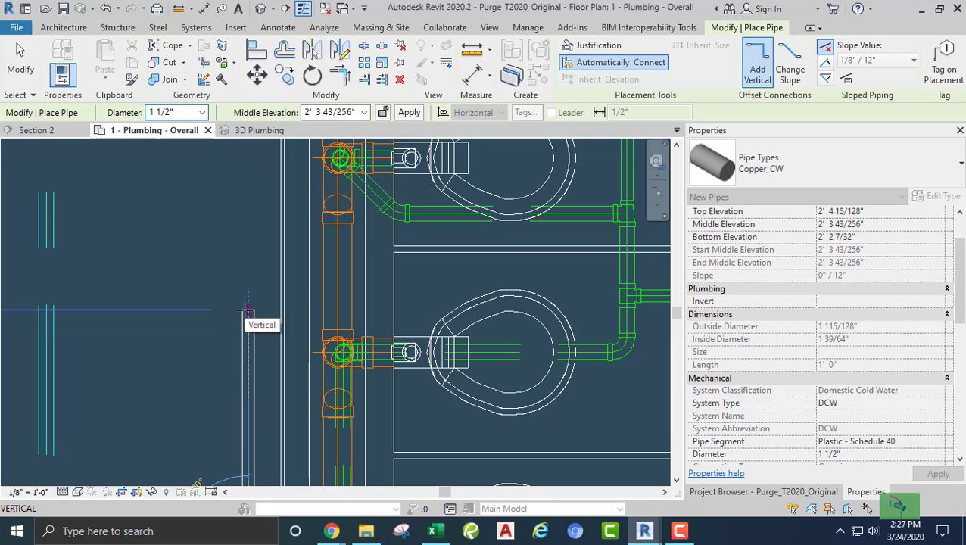
middle_drag(243, 310, 262, 454)
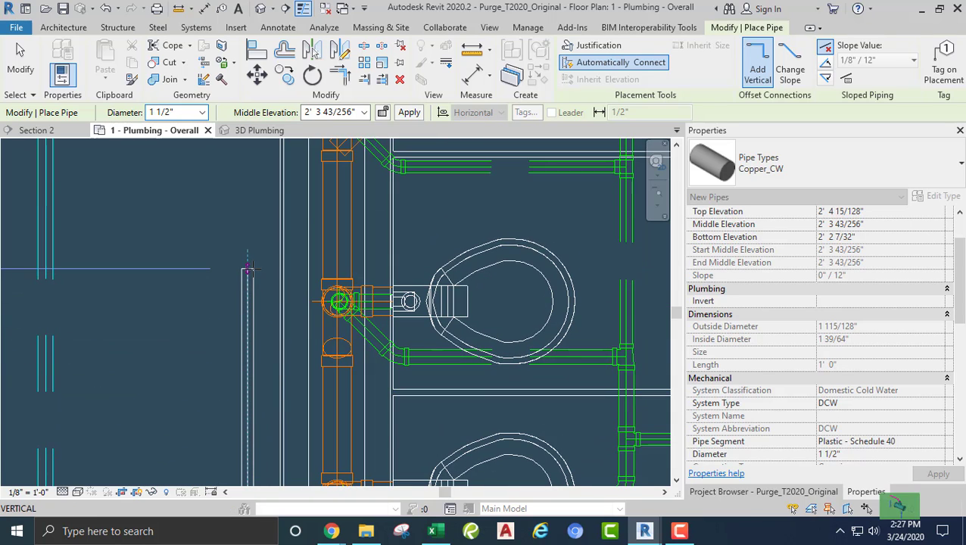
click(248, 269)
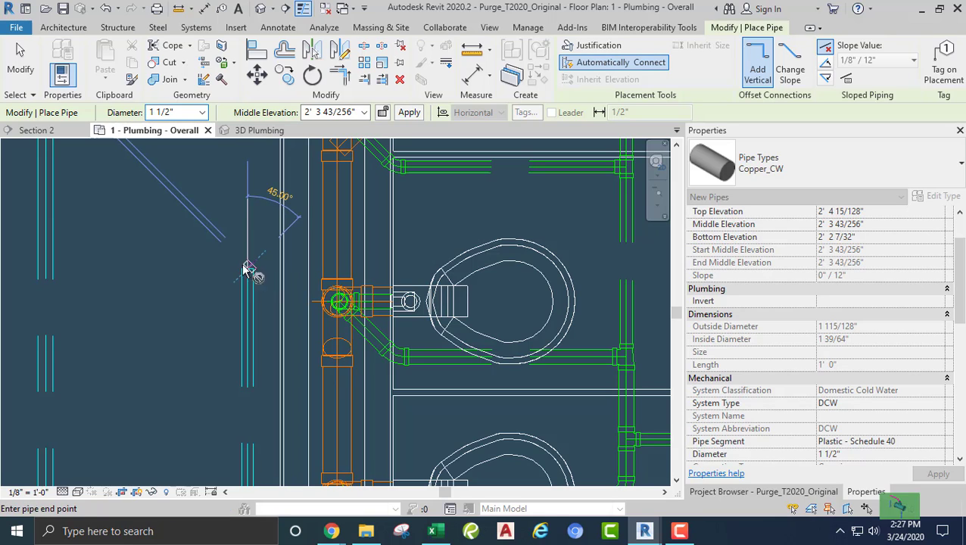
Step: Branch the run horizontally away from the chase, about 2' long, and delete the elbow joining it to the vertical pipe
click(85, 271)
key(Escape)
key(Escape)
drag(158, 265, 259, 319)
key(Delete)
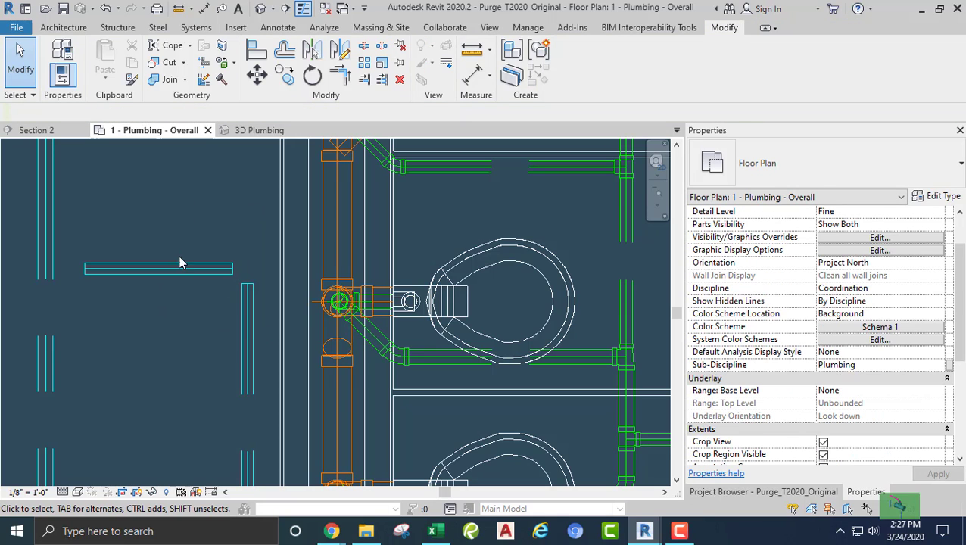
click(180, 279)
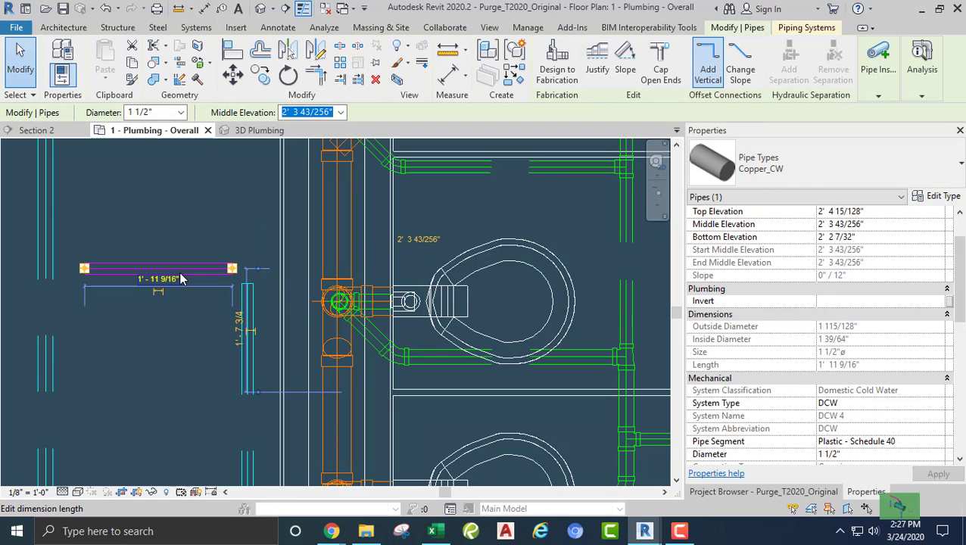
key(Escape)
middle_drag(181, 338, 194, 261)
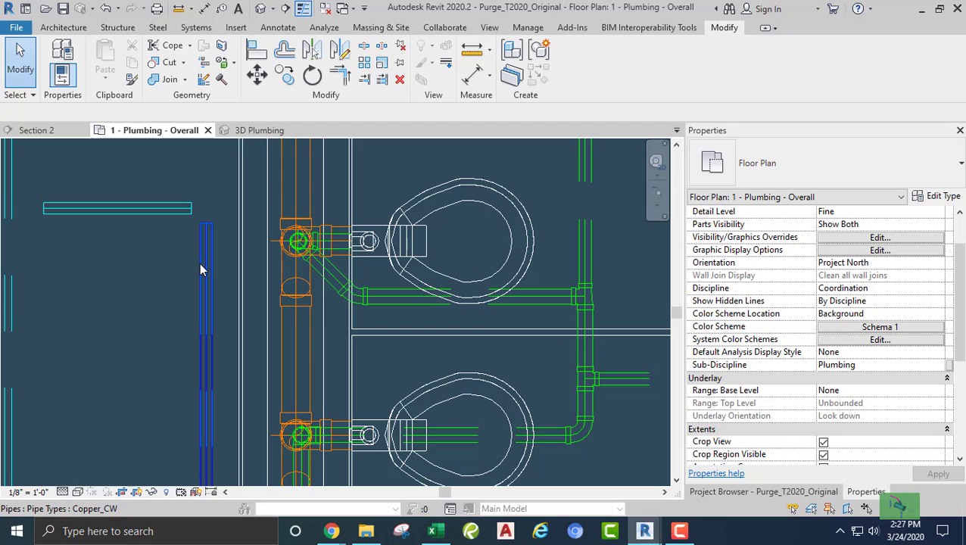
drag(223, 268, 168, 303)
click(149, 310)
scroll(150, 311, down, 1)
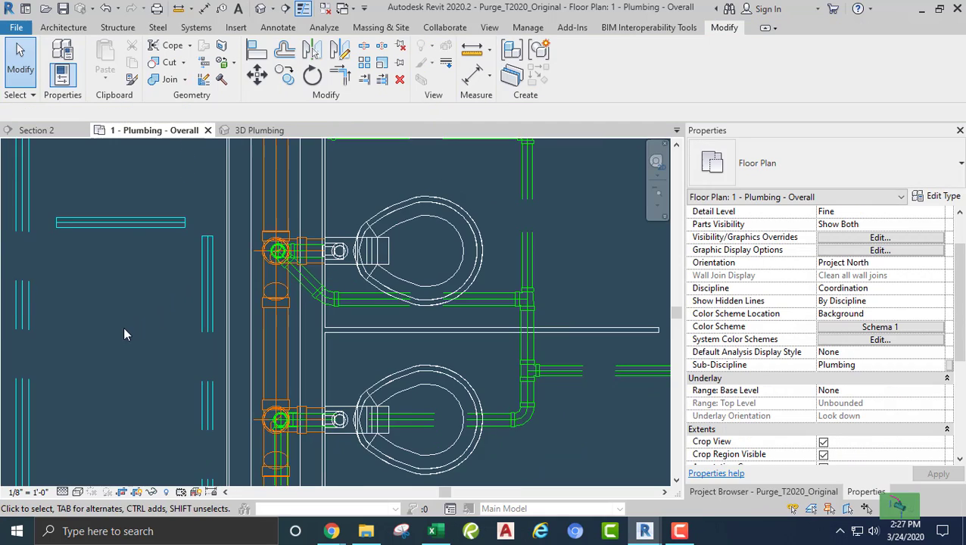
Step: Draw a 1 1/2" Copper_CW pipe from the middle water closet's cold water connector across the chase into the vertical run
middle_drag(123, 327, 222, 206)
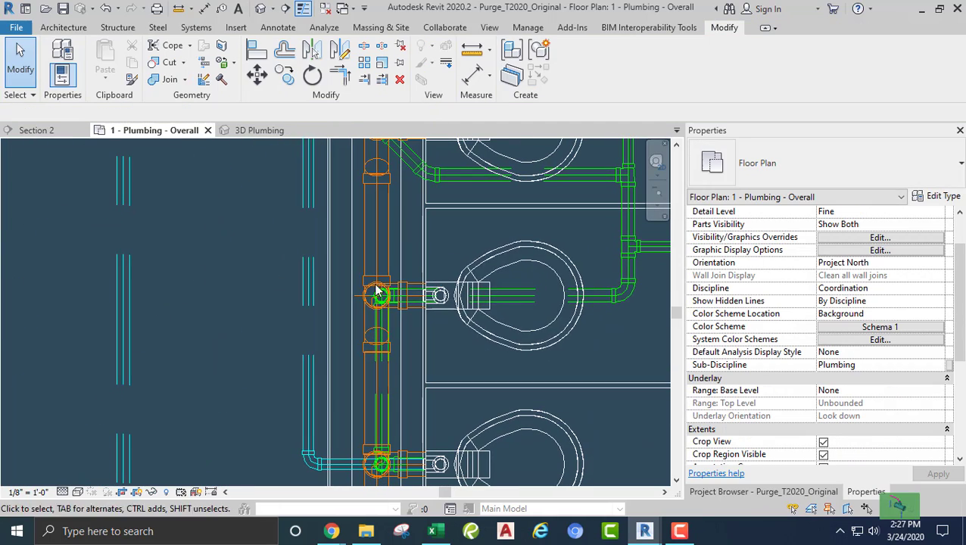
click(508, 252)
scroll(427, 291, up, 5)
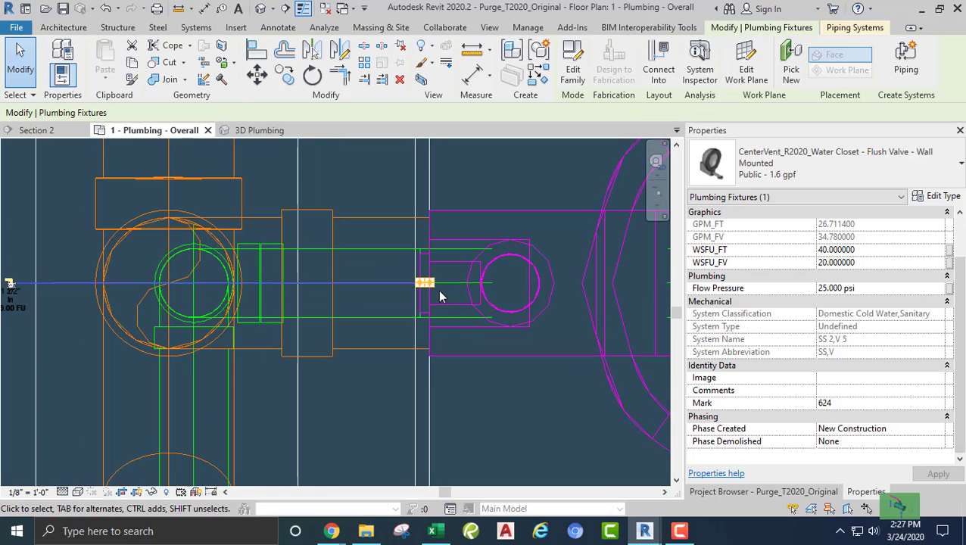
right_click(432, 290)
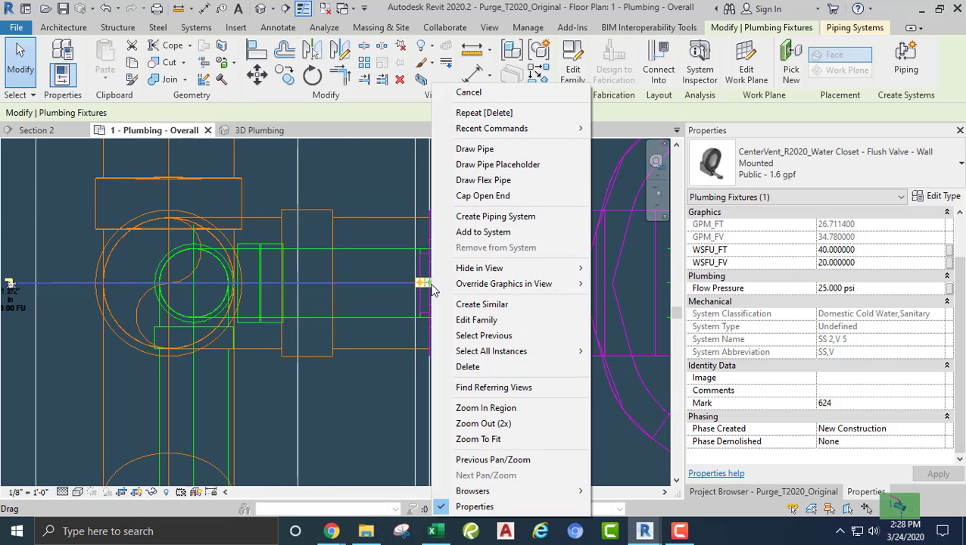
click(471, 149)
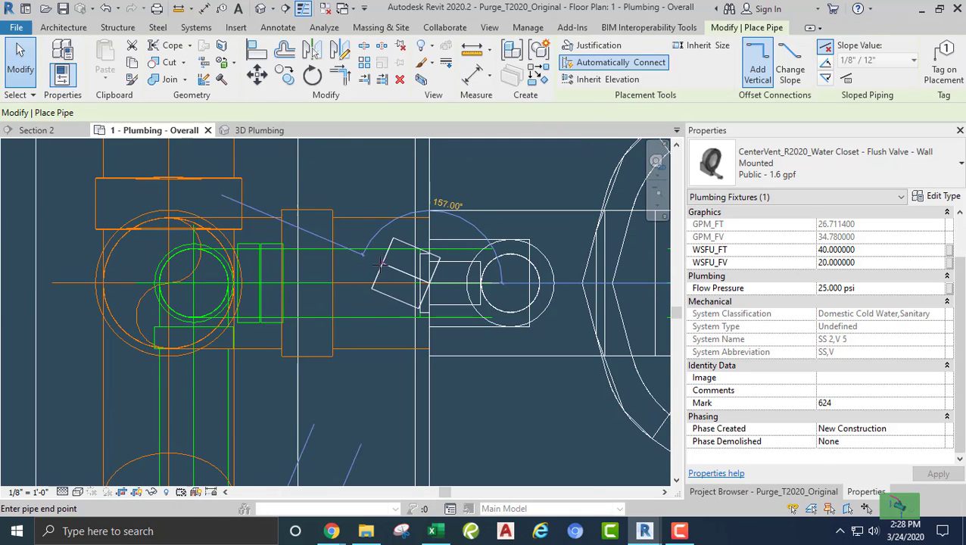
click(816, 161)
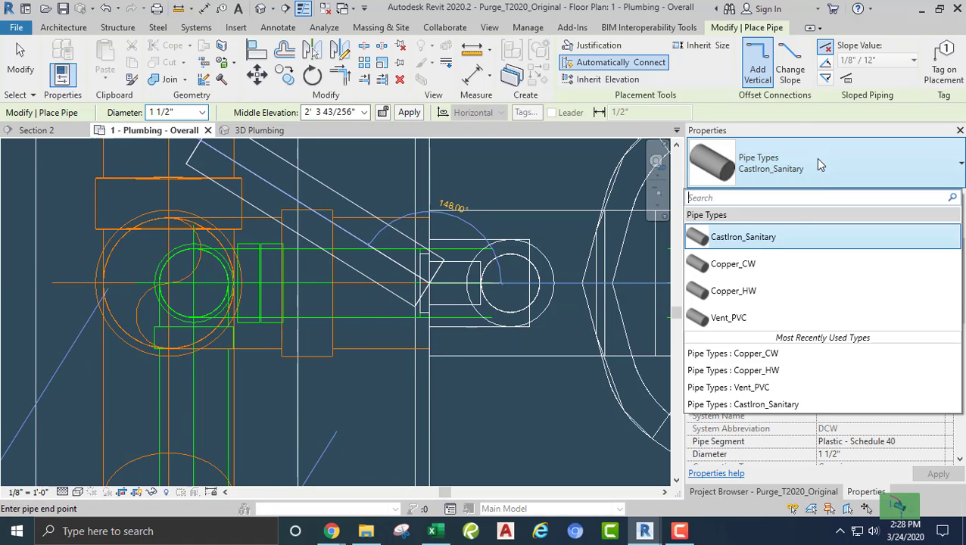
click(750, 264)
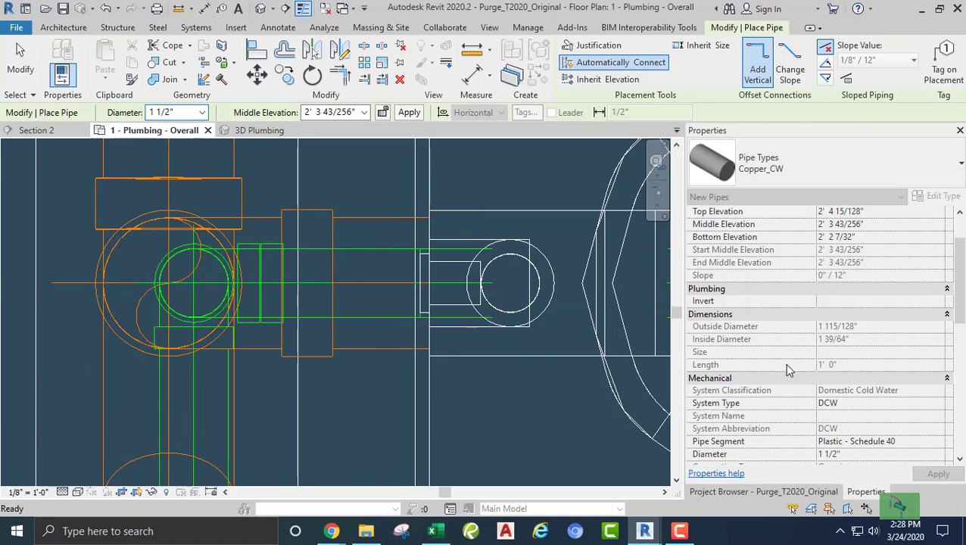
scroll(374, 300, down, 3)
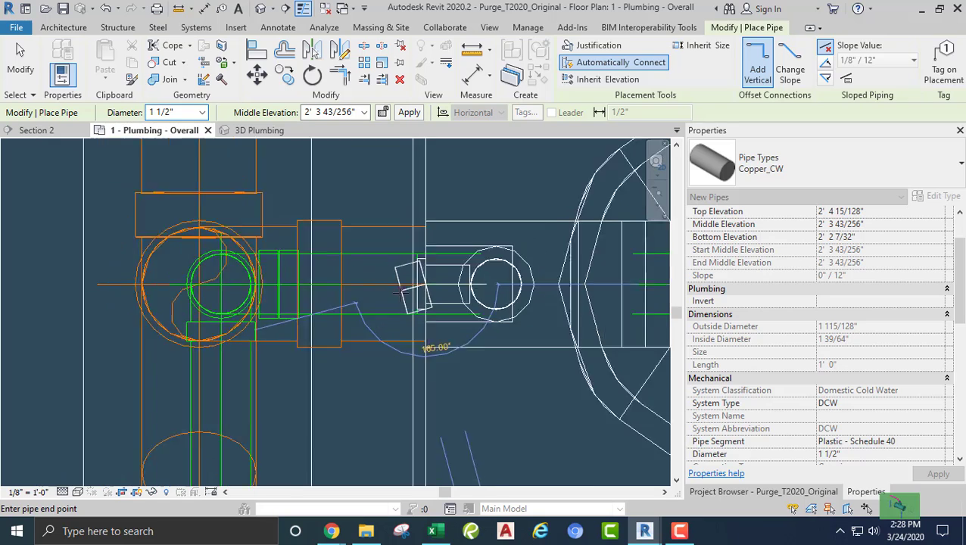
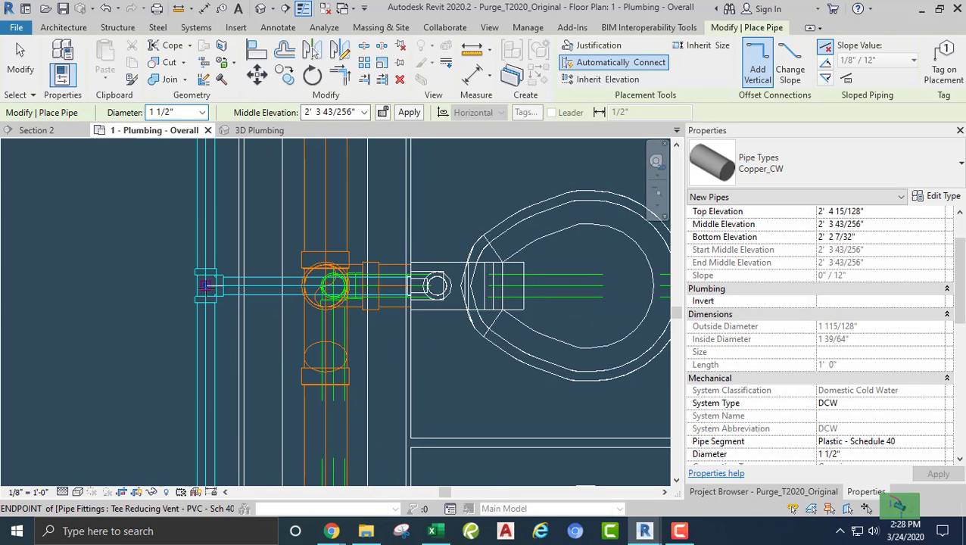
click(204, 285)
key(Escape)
key(Escape)
Step: Extend the 1 1/2" vertical cold water pipe straight up from its open end beyond the topmost water closet
scroll(209, 284, down, 2)
middle_drag(226, 287, 243, 366)
click(219, 328)
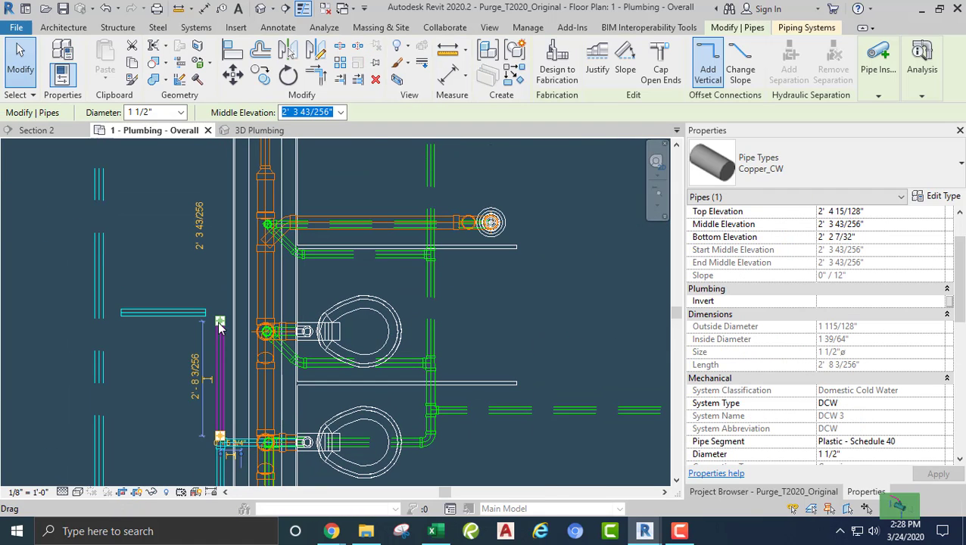
right_click(218, 324)
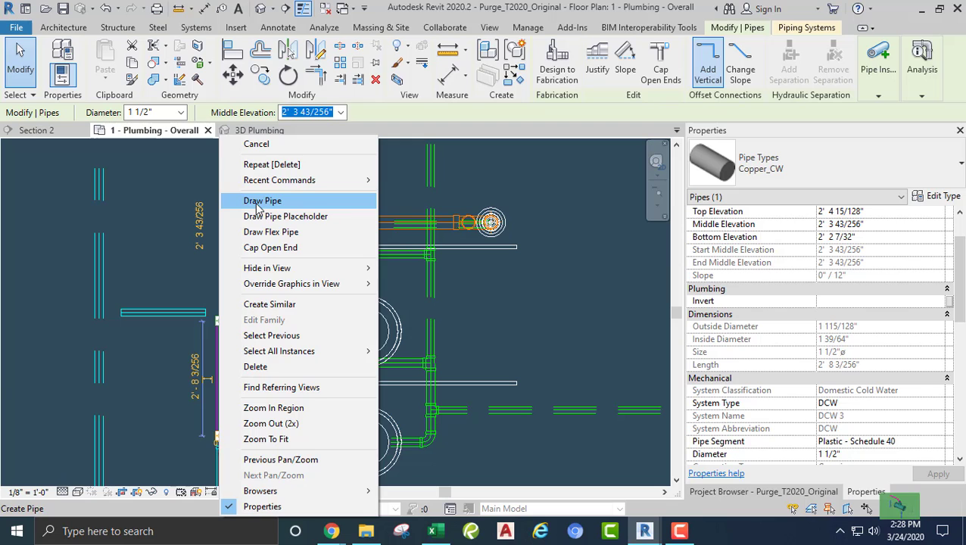
click(258, 201)
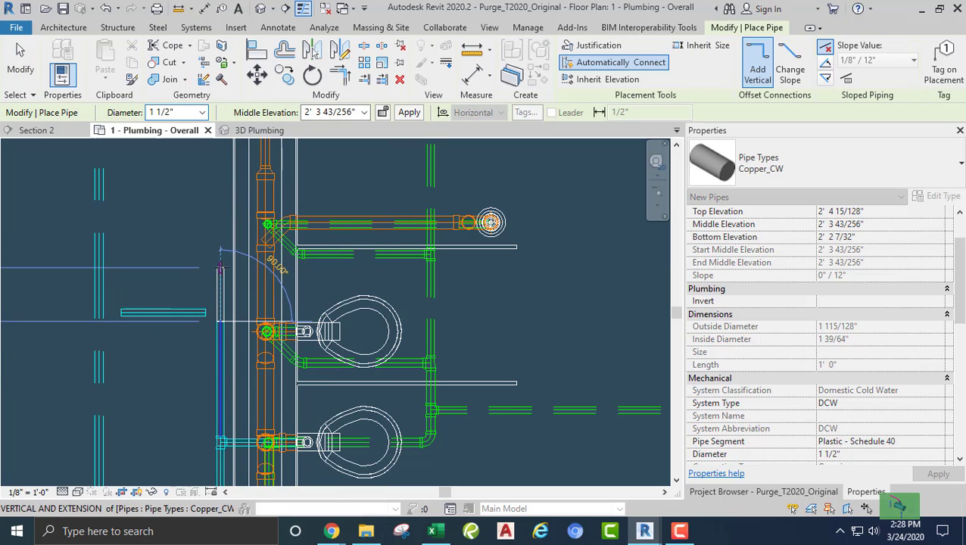
click(220, 266)
key(Escape)
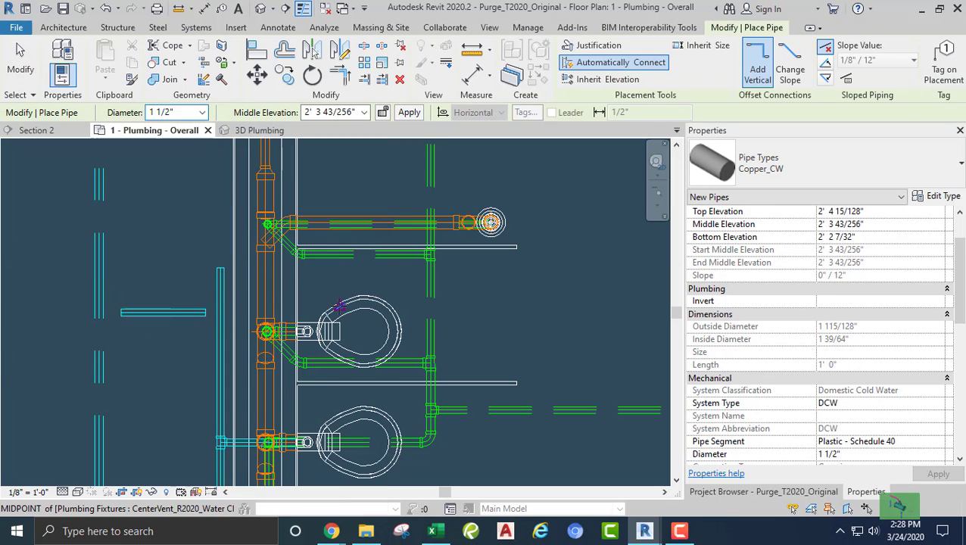
key(Escape)
Step: Try to connect the topmost water closet's cold water connector to the vertical run with a 1 1/2" CastIron_Sanitary pipe
middle_drag(338, 305, 397, 319)
scroll(397, 319, up, 2)
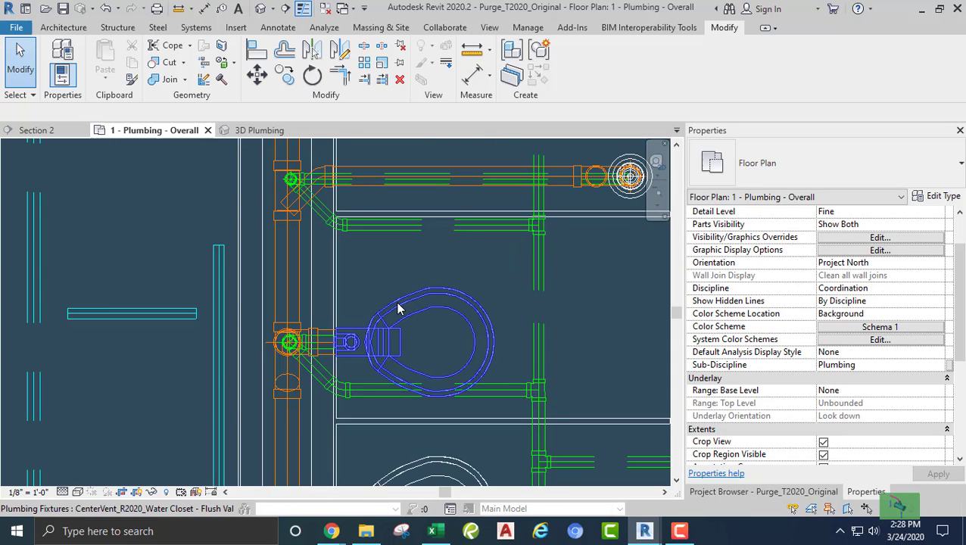
click(350, 314)
scroll(330, 335, up, 5)
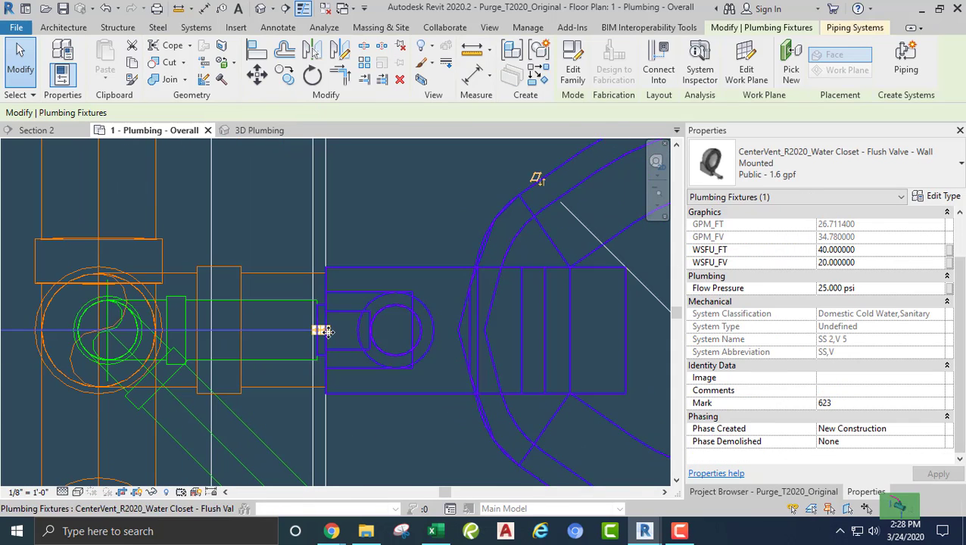
right_click(325, 331)
click(383, 151)
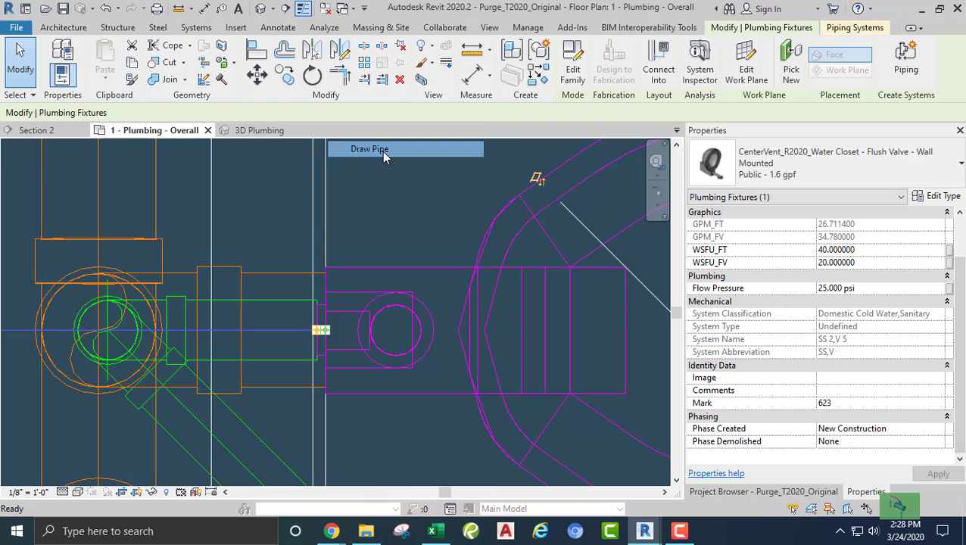
scroll(280, 331, down, 3)
middle_drag(280, 332, 477, 332)
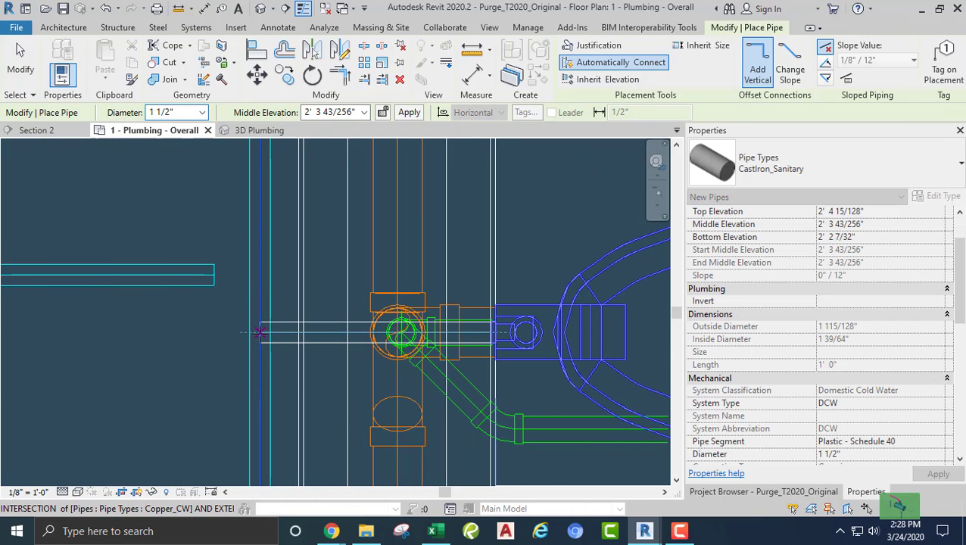
click(260, 330)
key(Escape)
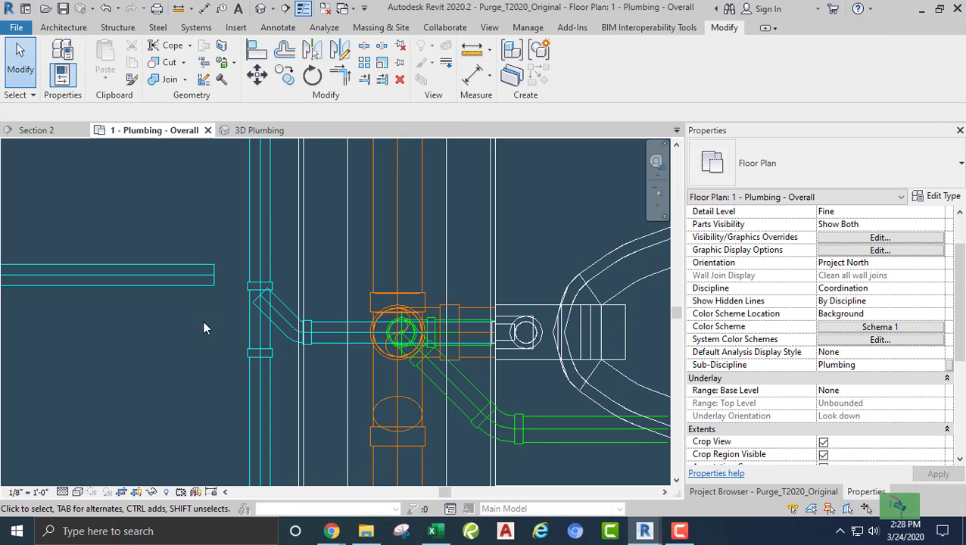
click(106, 10)
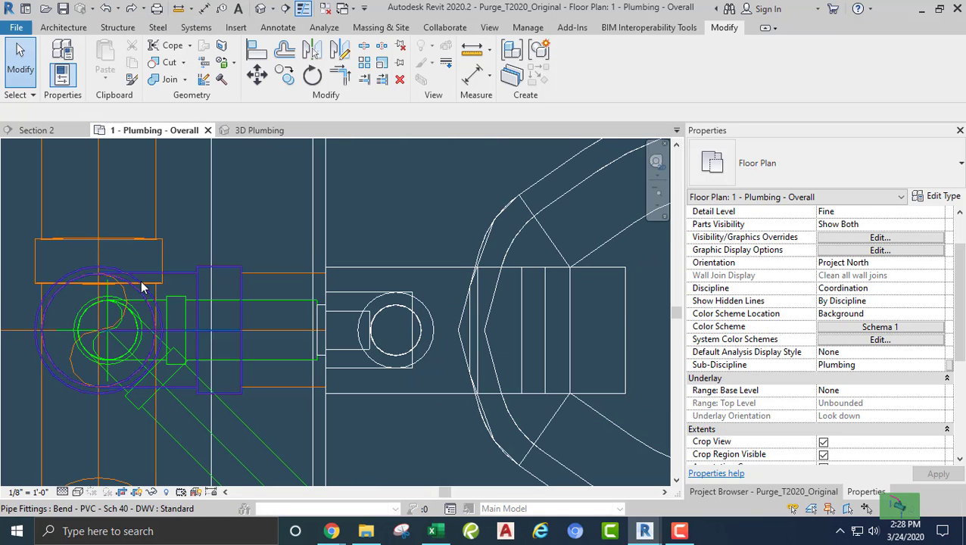
Step: Draw a 1 1/2" Copper_CW pipe from the topmost water closet's cold water connector across the chase into the vertical run
scroll(455, 248, down, 2)
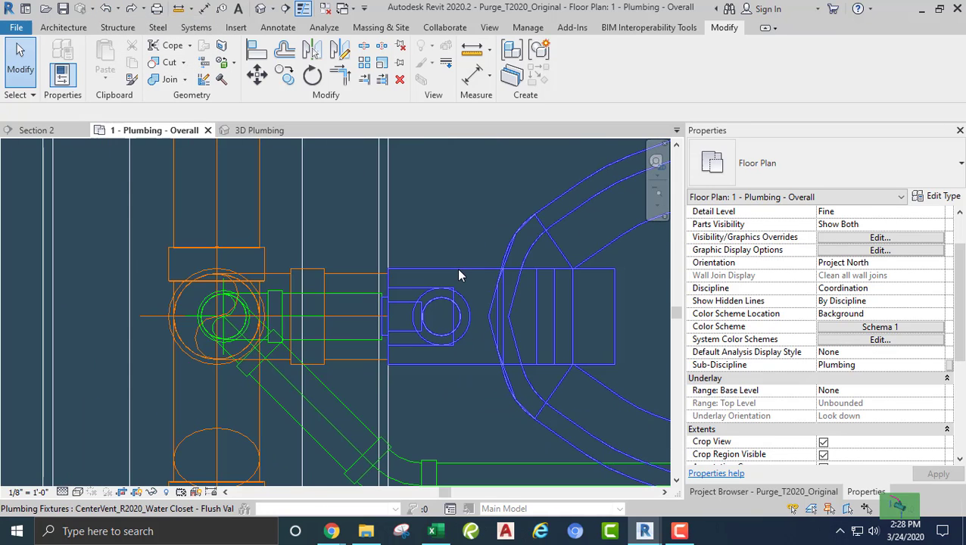
click(458, 272)
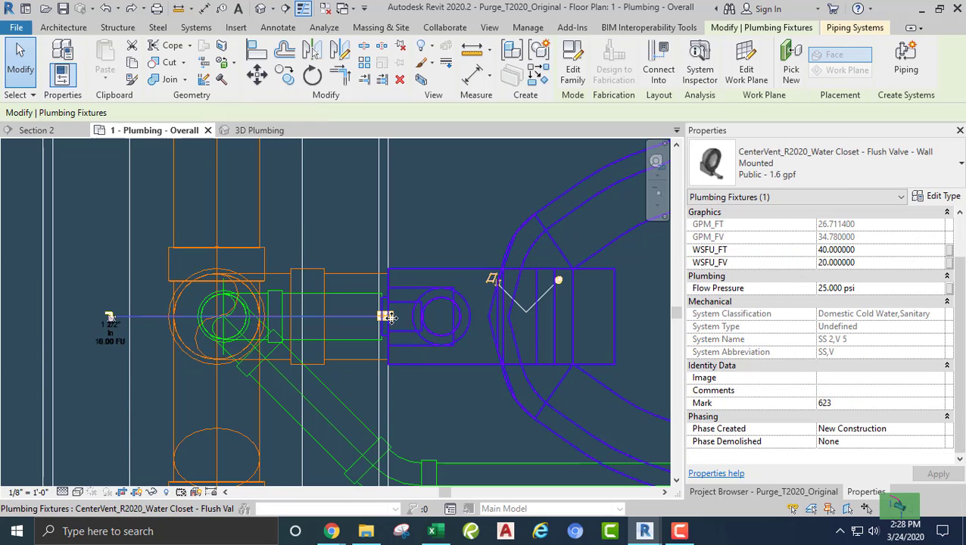
right_click(386, 317)
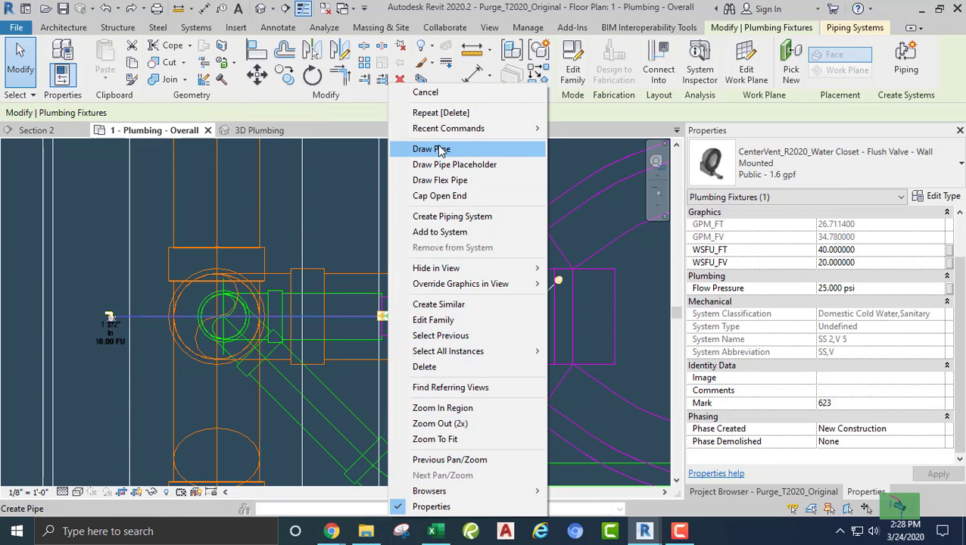
click(441, 149)
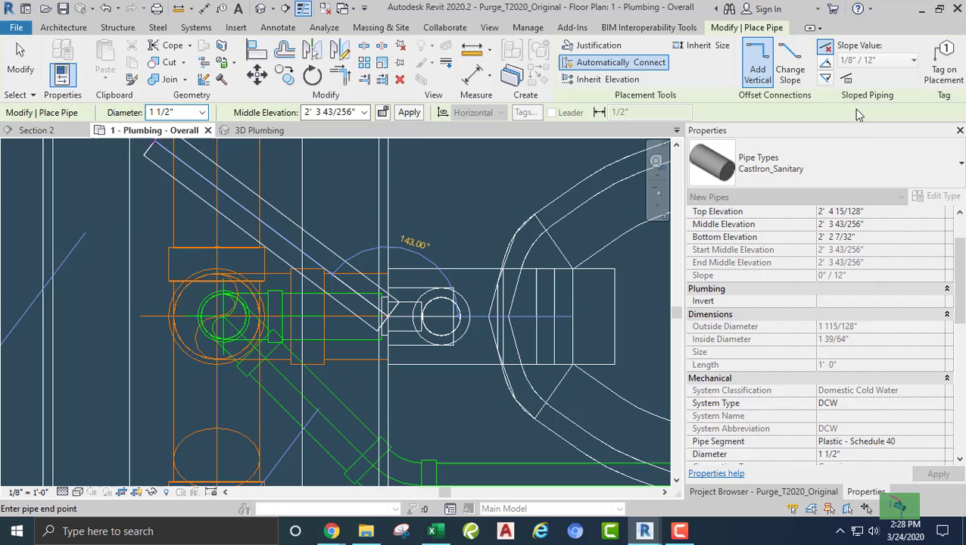
click(868, 159)
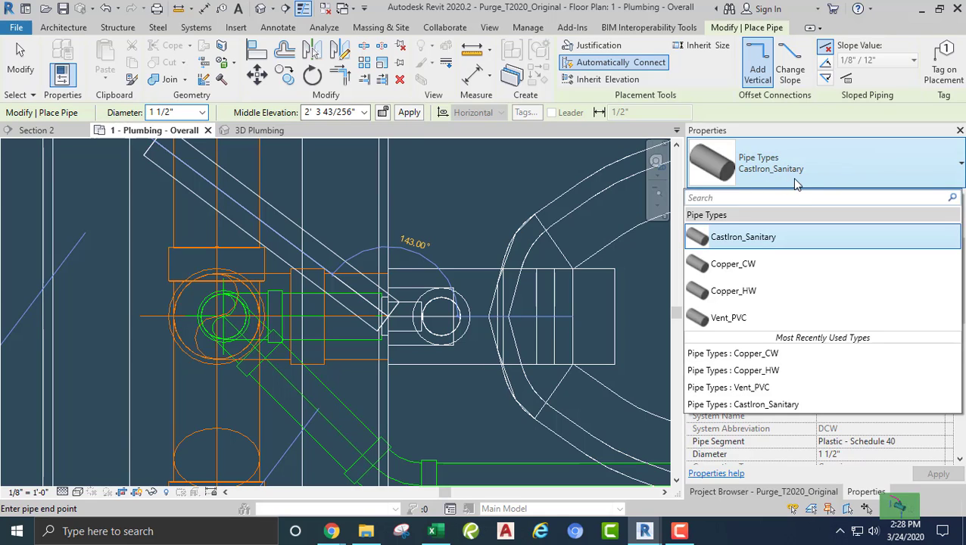
click(766, 263)
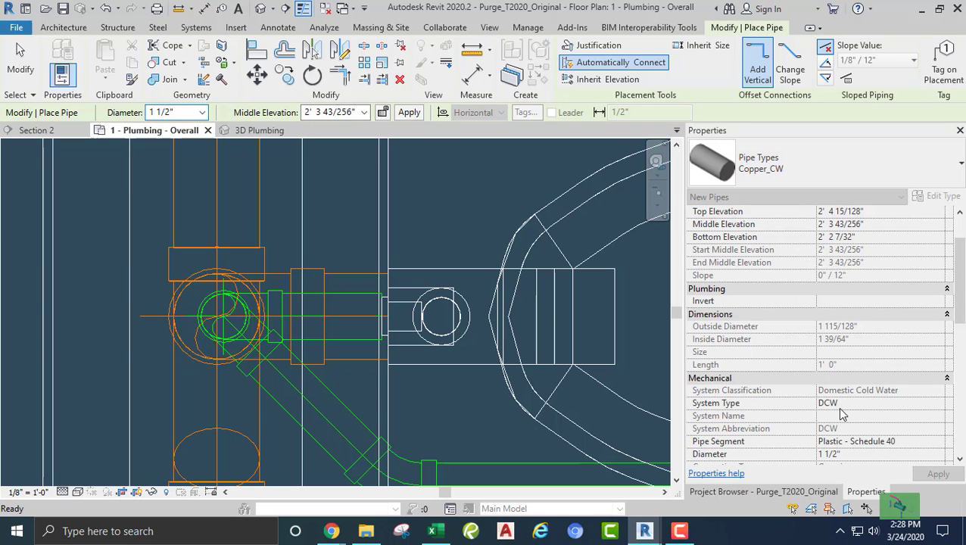
scroll(284, 316, down, 3)
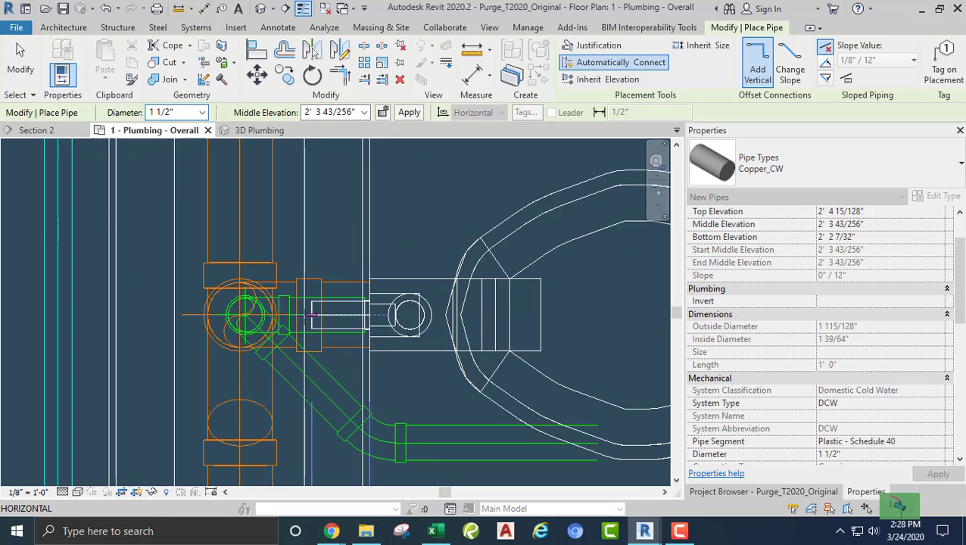
middle_drag(285, 317, 491, 326)
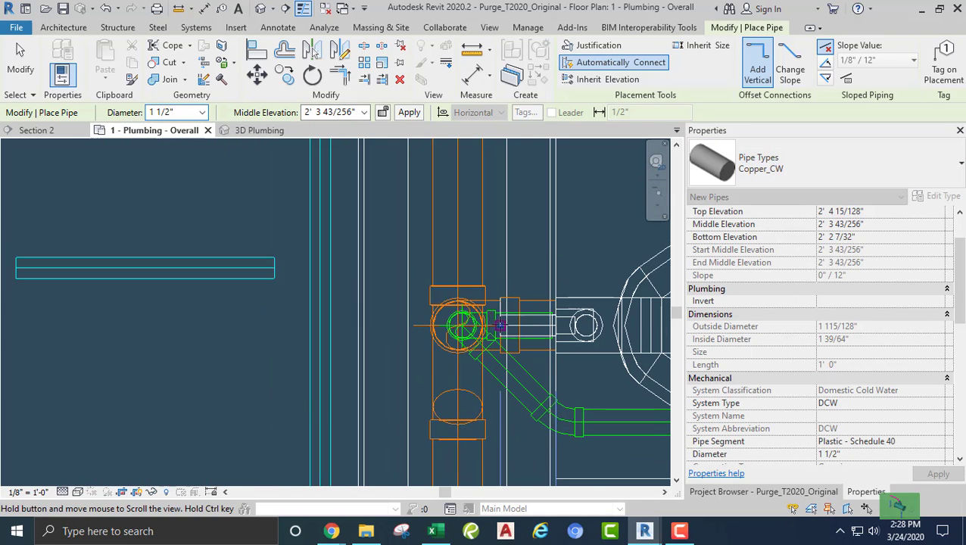
click(319, 324)
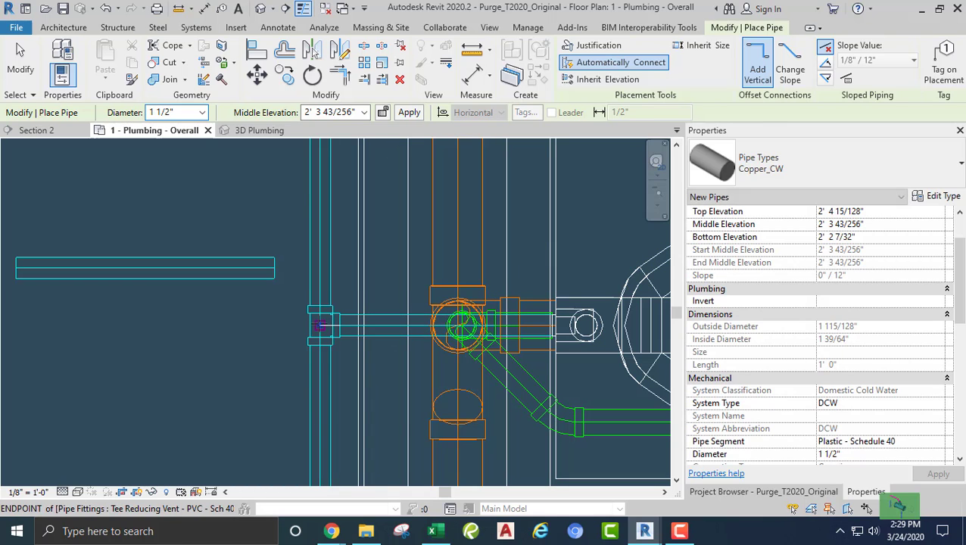
key(Escape)
key(Escape)
Step: Set the middle elevation of the loose horizontal cold water pipe beside the vertical run to 10' 6"
scroll(302, 325, down, 2)
middle_drag(269, 244, 262, 276)
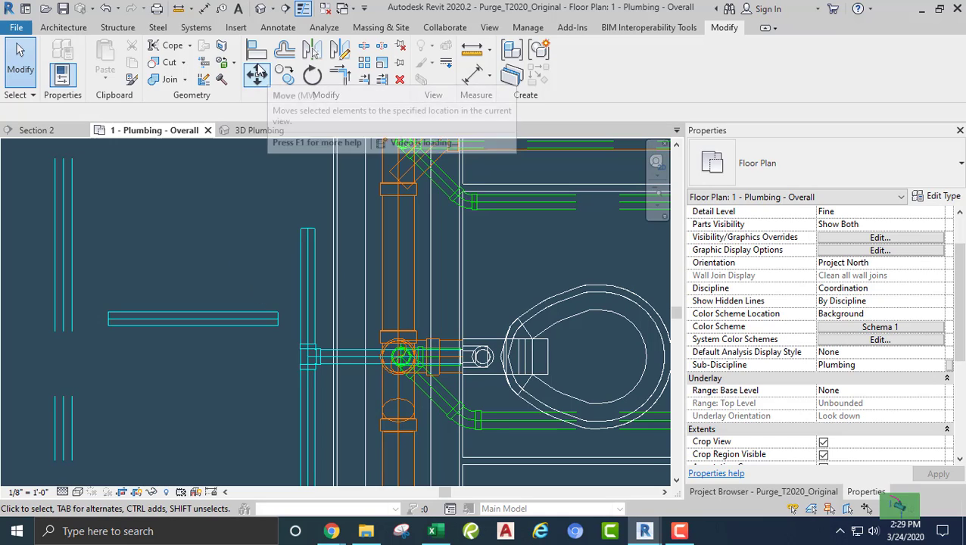
click(189, 324)
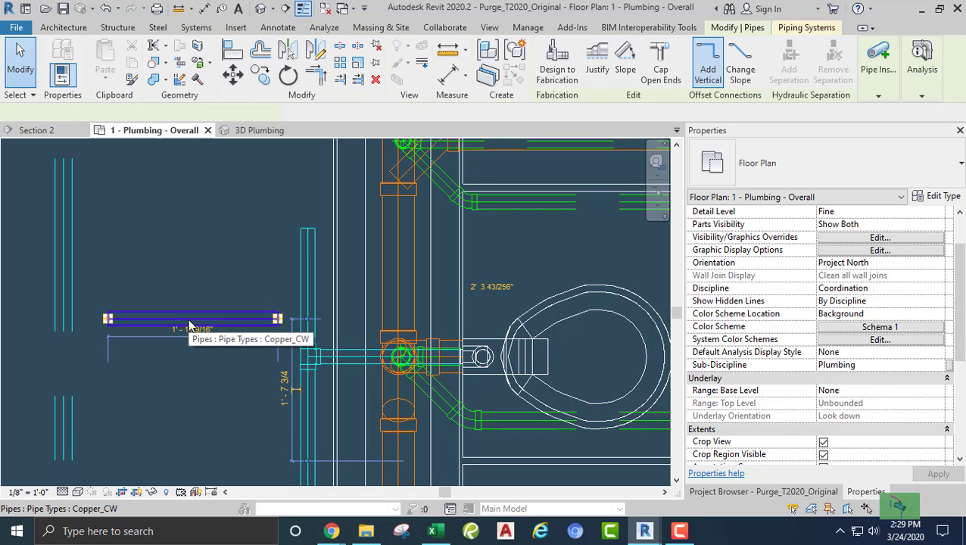
click(317, 112)
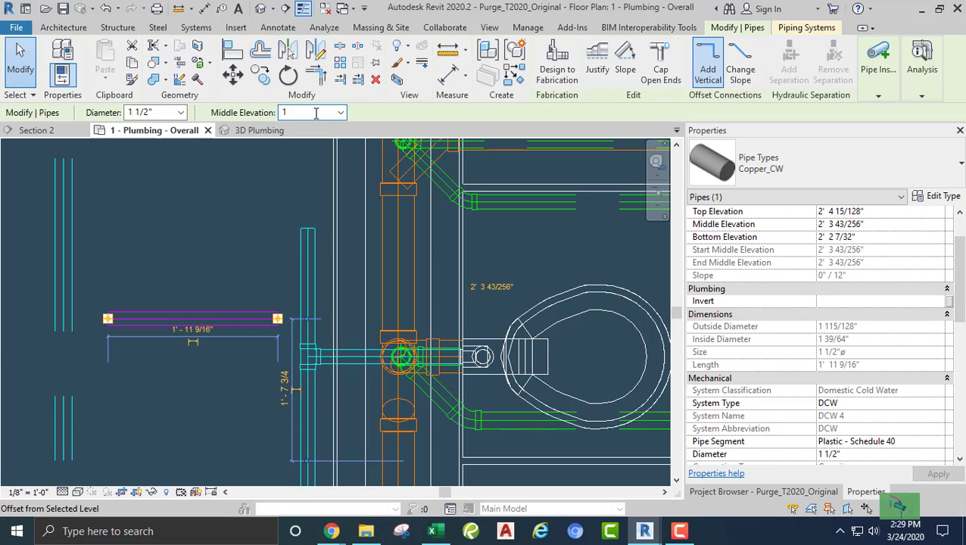
text(10 6)
key(Return)
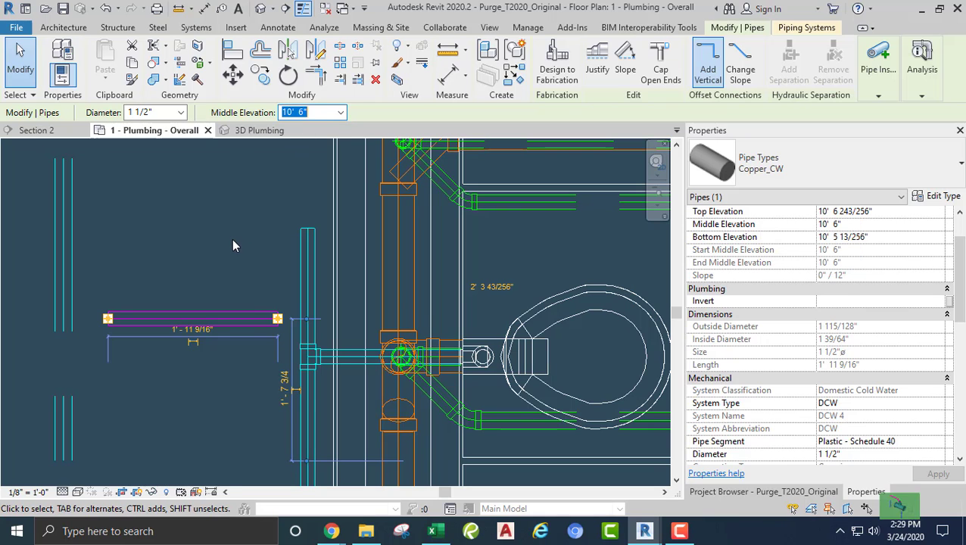
click(230, 241)
Step: Move the loose horizontal pipe up in plan, farther from the topmost water closet's branch
scroll(238, 240, down, 1)
middle_drag(255, 257, 270, 282)
drag(192, 319, 191, 288)
click(192, 346)
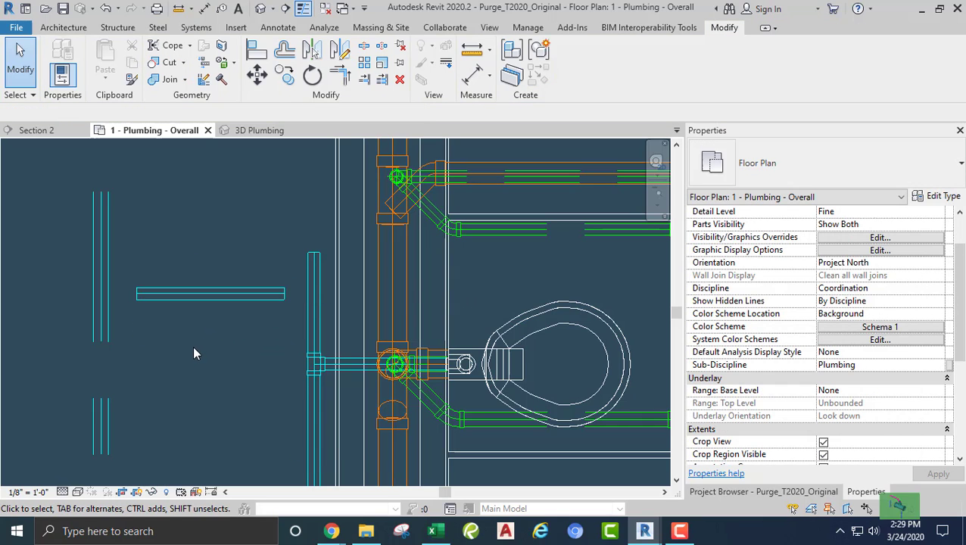
Step: Trim/Extend the loose horizontal pipe and the vertical run in plan to a corner
click(341, 78)
click(210, 294)
click(315, 342)
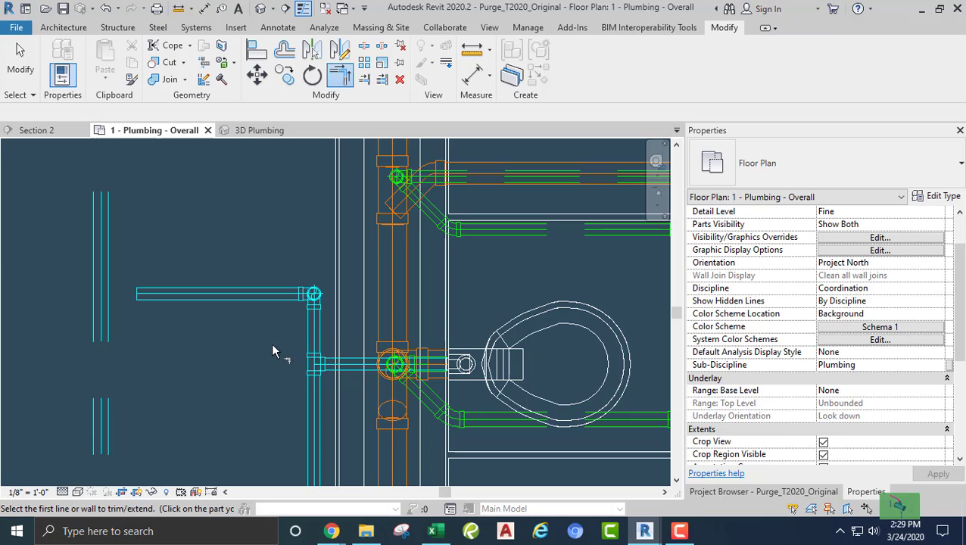
key(Escape)
Step: Set the plan's visual style to Realistic and move the vertical cold water run into the chase wall nearest the water closets
scroll(252, 338, down, 2)
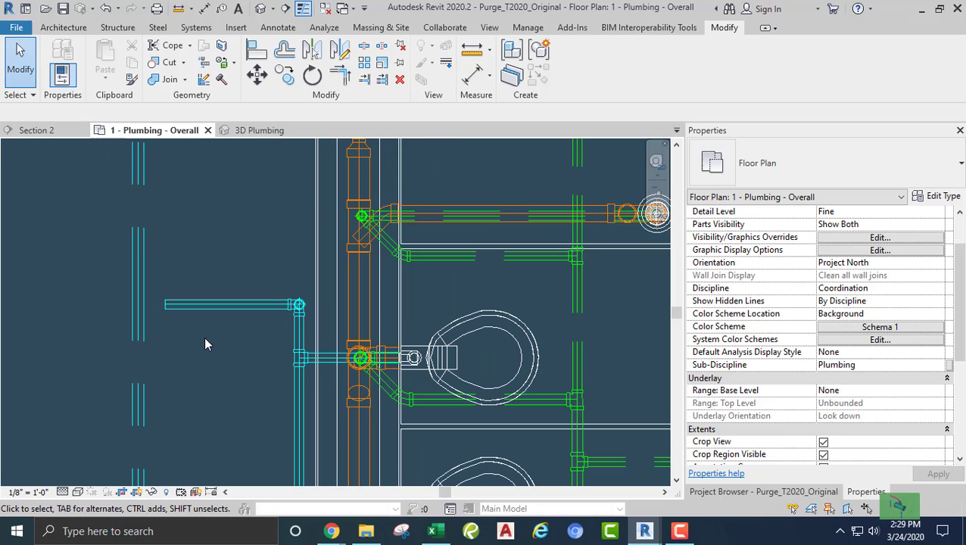
click(77, 493)
click(106, 461)
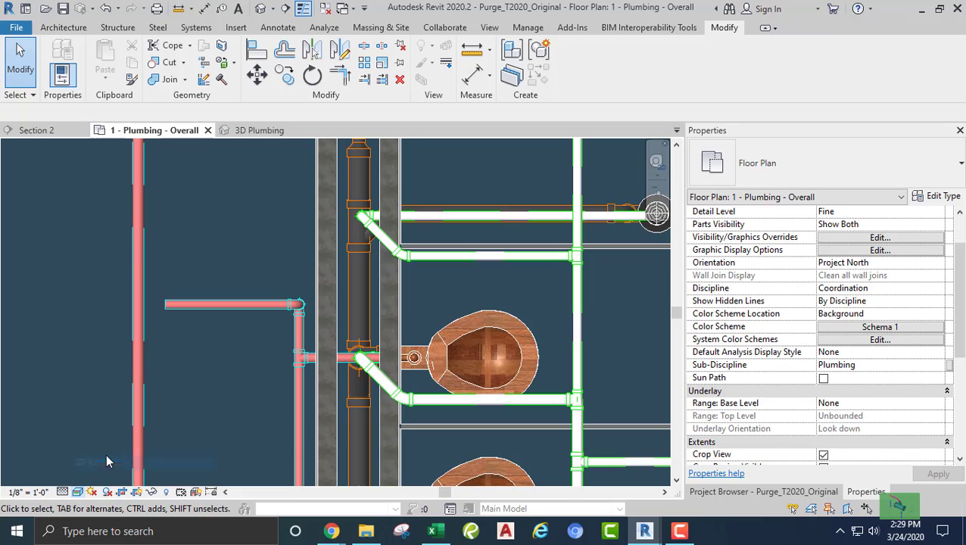
scroll(257, 299, down, 1)
middle_drag(232, 378, 243, 312)
click(296, 286)
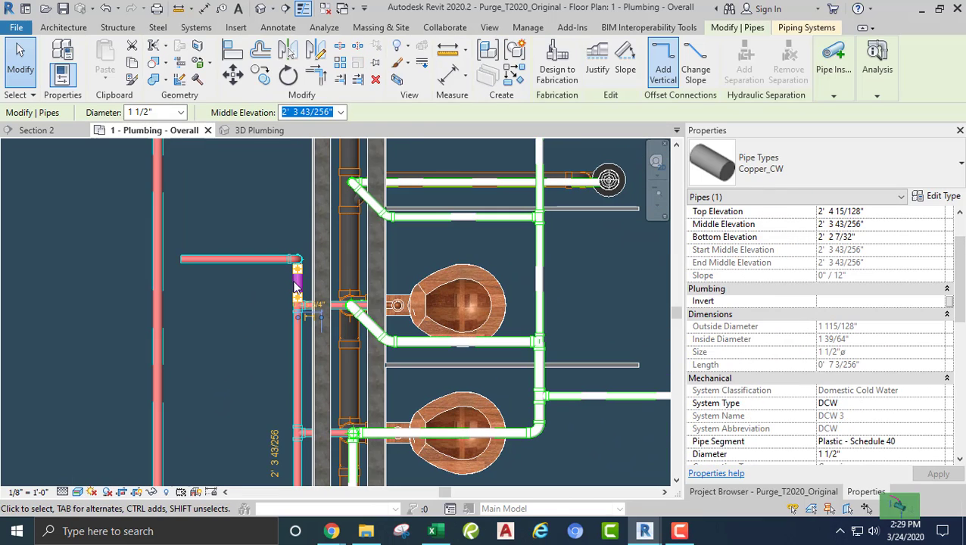
drag(297, 281, 367, 285)
scroll(372, 299, up, 2)
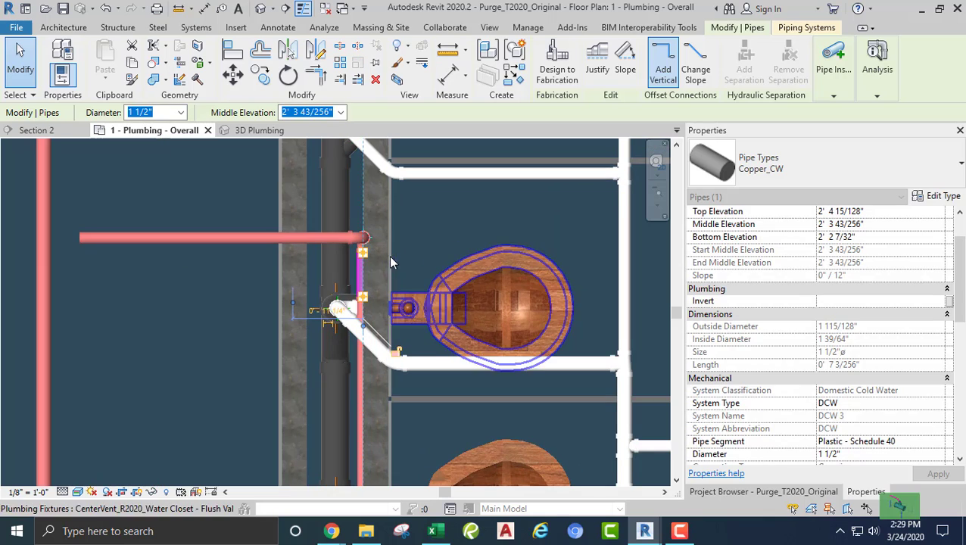
Step: Using Wireframe display, nudge the vertical cold water run toward the water closets inside the chase wall, and restore the Realistic visual style
click(78, 492)
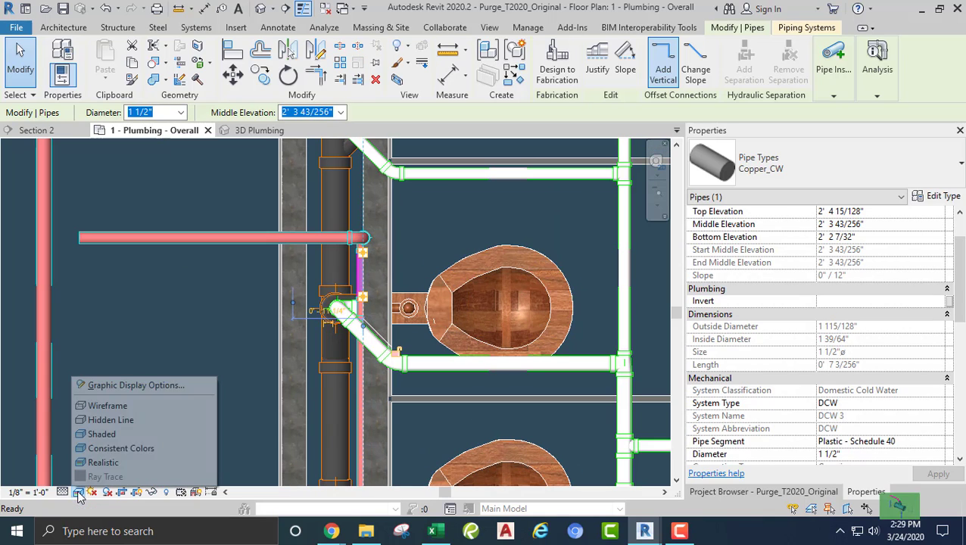
click(97, 406)
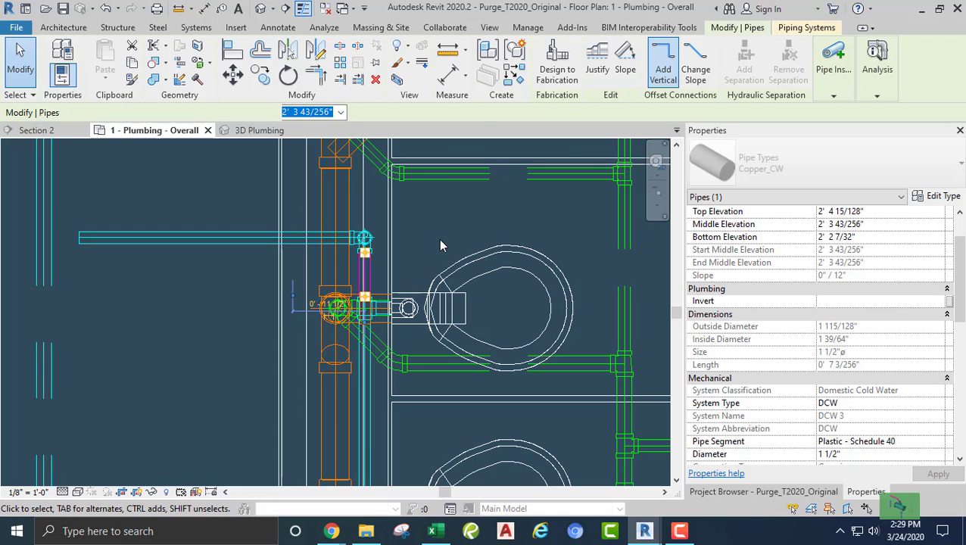
scroll(389, 308, up, 2)
scroll(401, 299, up, 2)
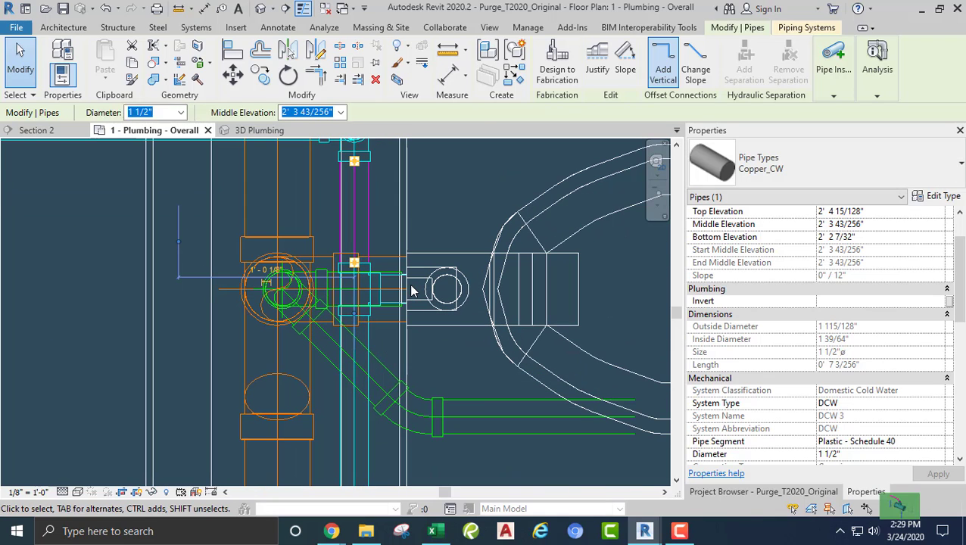
click(422, 292)
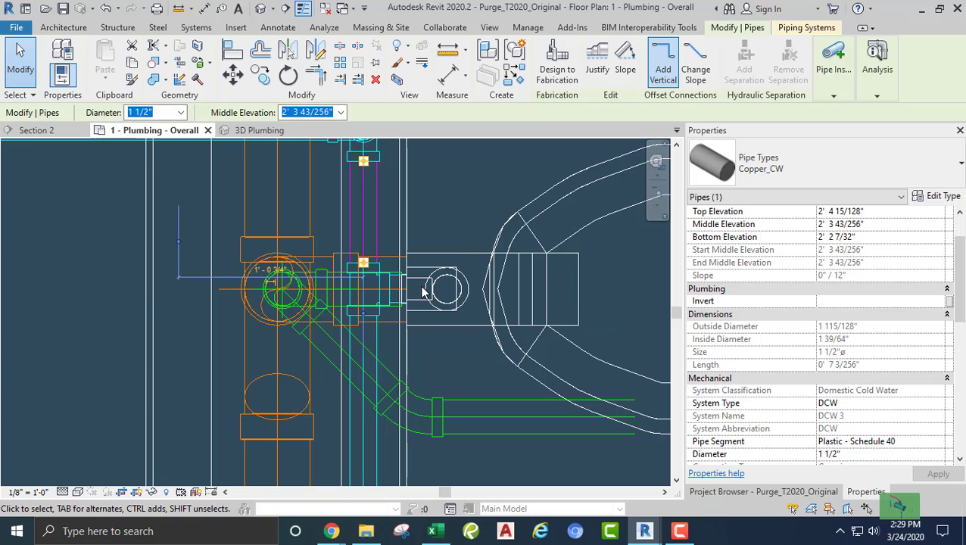
click(47, 438)
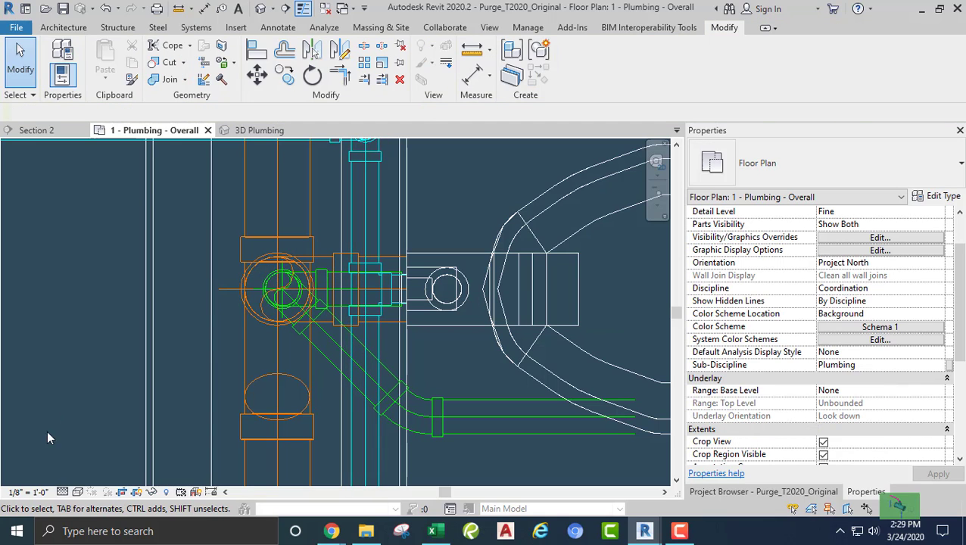
click(77, 492)
click(92, 463)
Step: Extend the open end of the 10' 6" high horizontal branch to the long cold water main parallel to the chase
scroll(137, 320, down, 2)
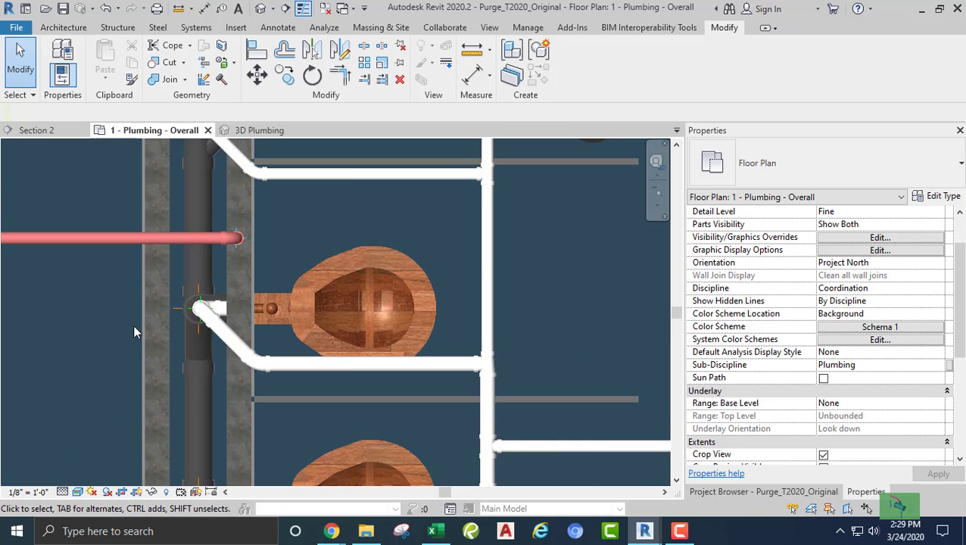
middle_drag(133, 325, 231, 279)
scroll(141, 310, down, 3)
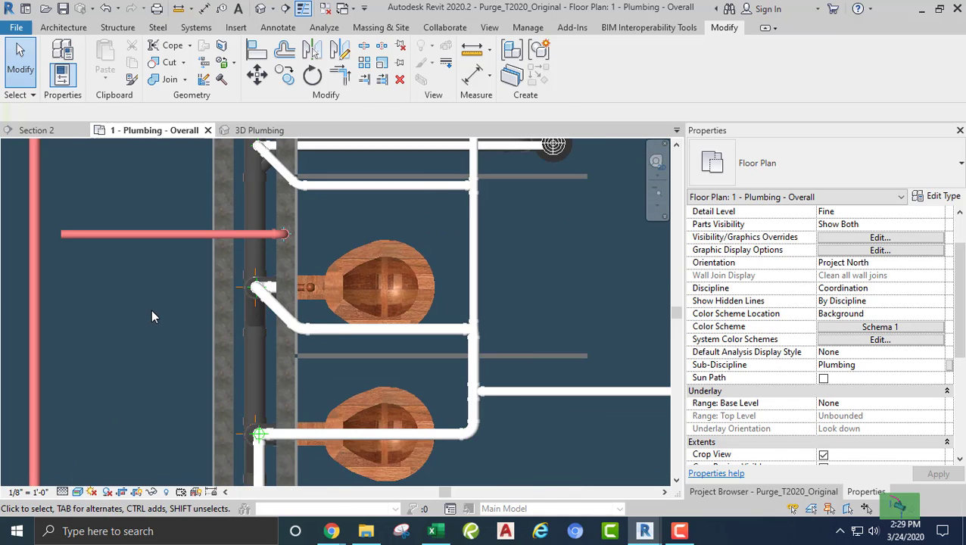
middle_drag(219, 320, 344, 322)
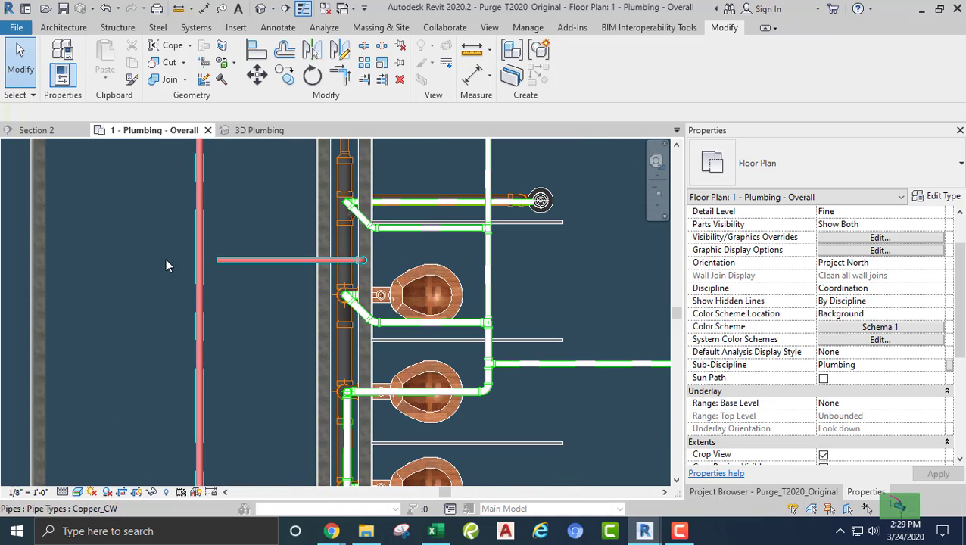
click(364, 81)
click(199, 225)
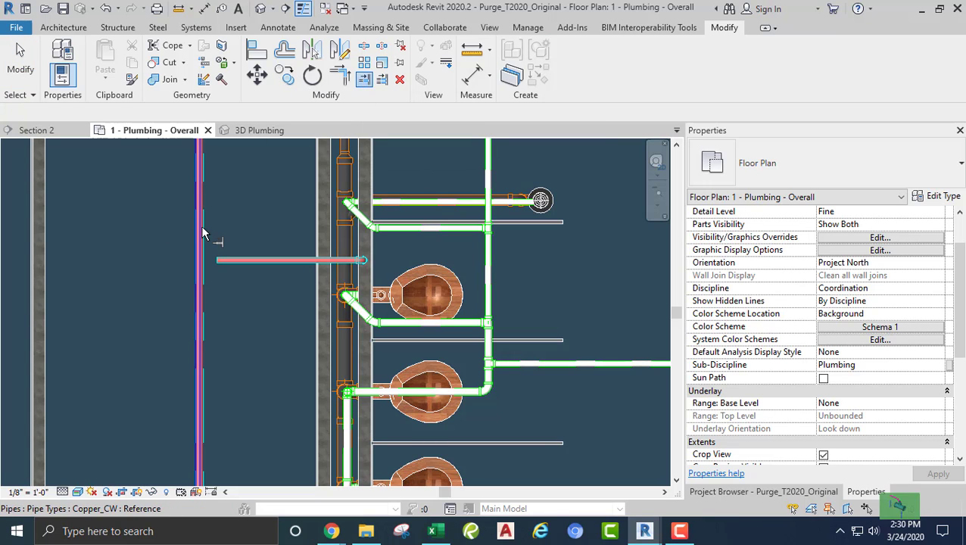
click(227, 260)
scroll(216, 302, down, 4)
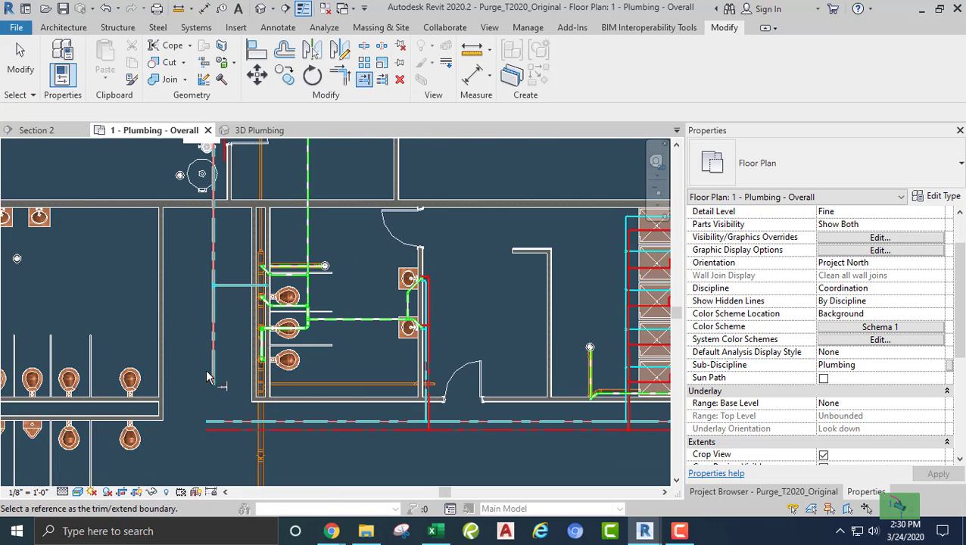
middle_drag(207, 433, 263, 332)
scroll(264, 330, up, 2)
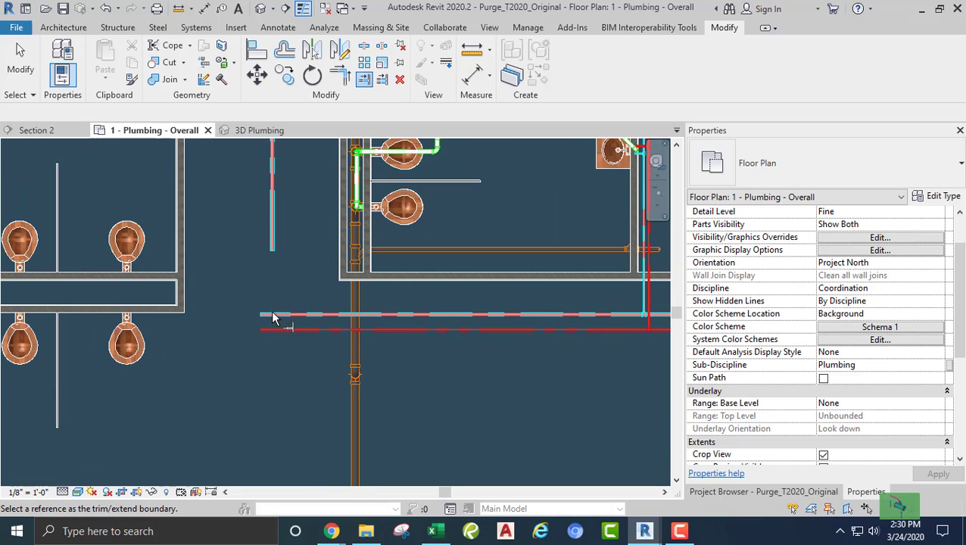
click(273, 315)
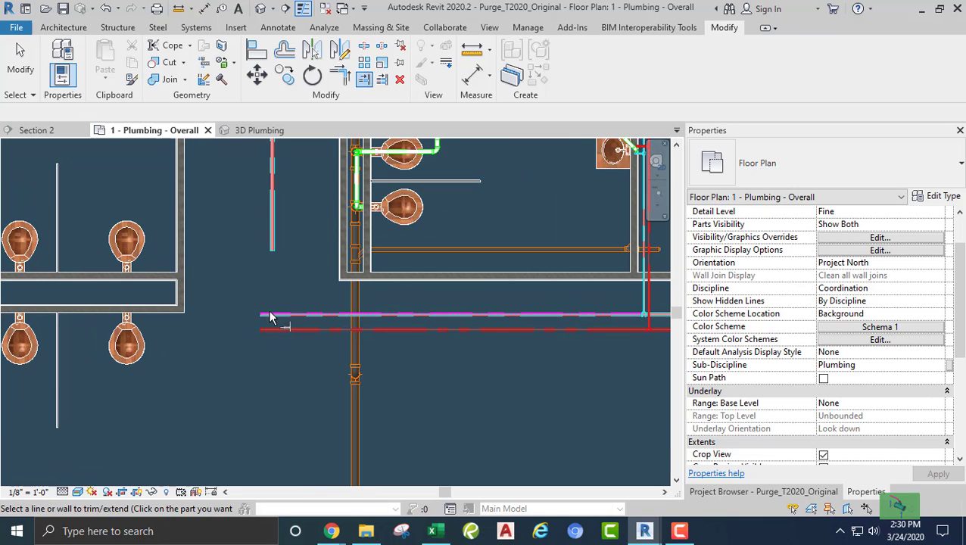
key(Escape)
key(Escape)
click(297, 316)
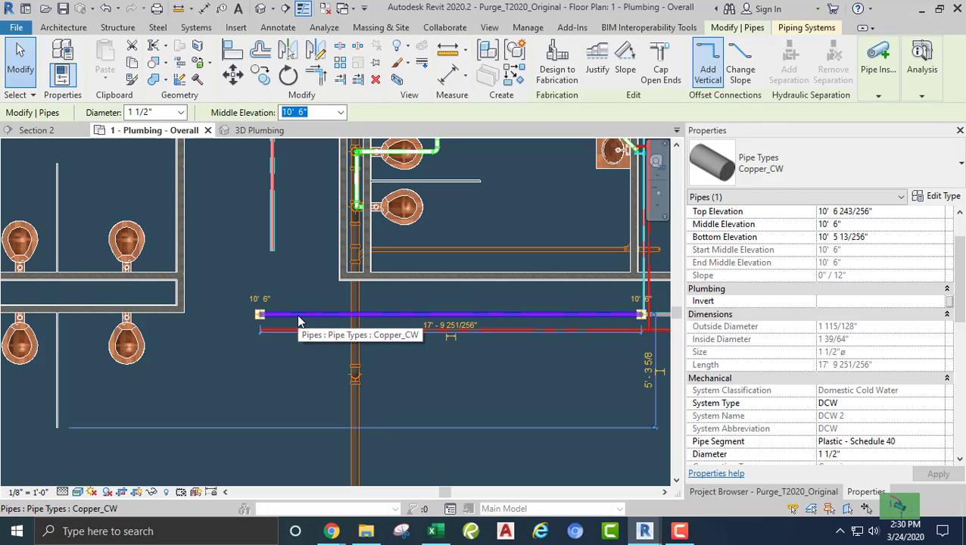
click(239, 297)
middle_drag(239, 297, 238, 342)
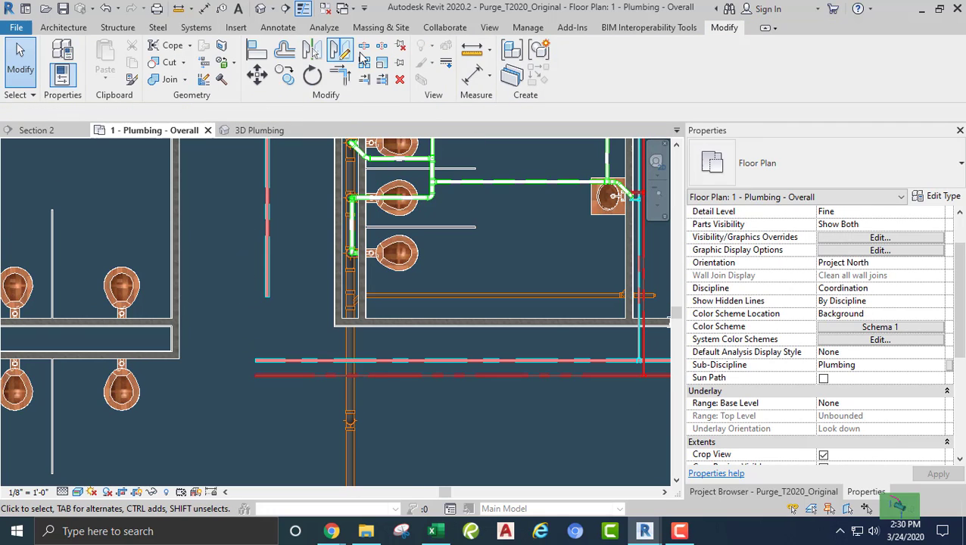
Step: Trim/Extend the long cold water main parallel to the chase and the horizontal cold water main outside the restroom to a corner
click(340, 78)
click(266, 207)
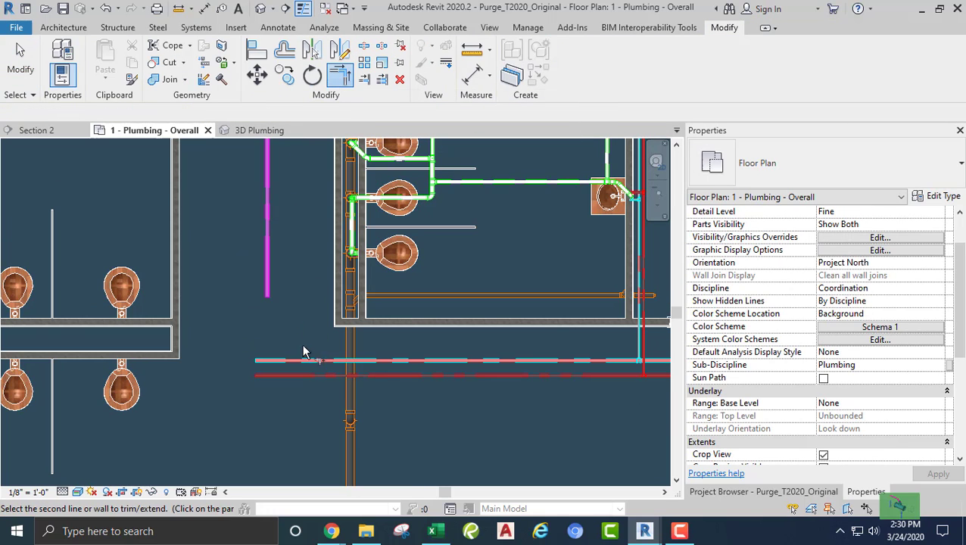
click(220, 355)
scroll(246, 353, up, 5)
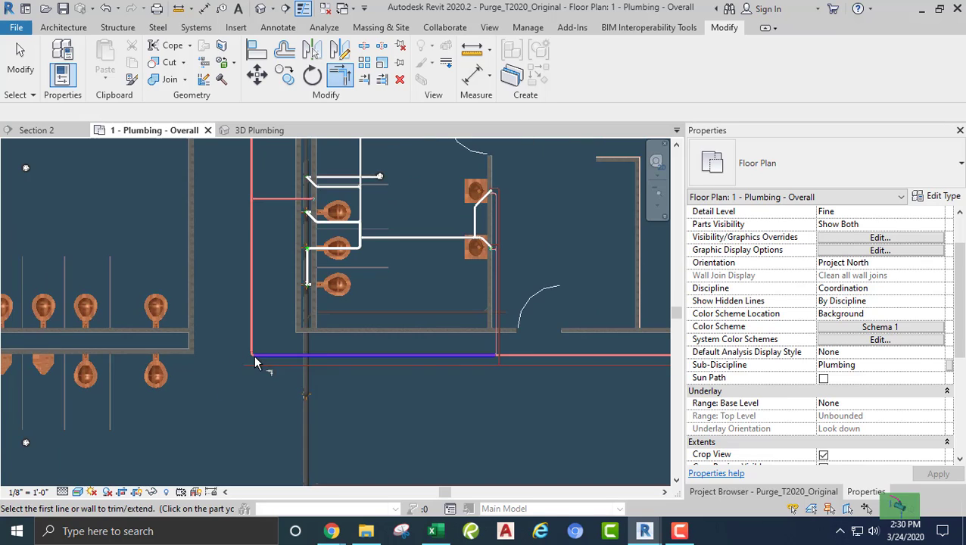
scroll(233, 331, up, 2)
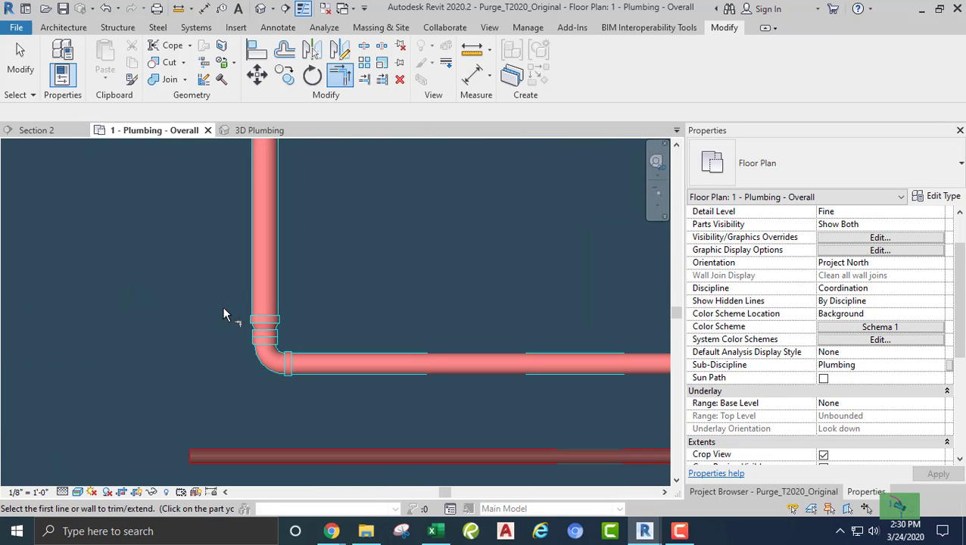
scroll(243, 283, down, 2)
scroll(221, 282, down, 5)
scroll(205, 297, down, 5)
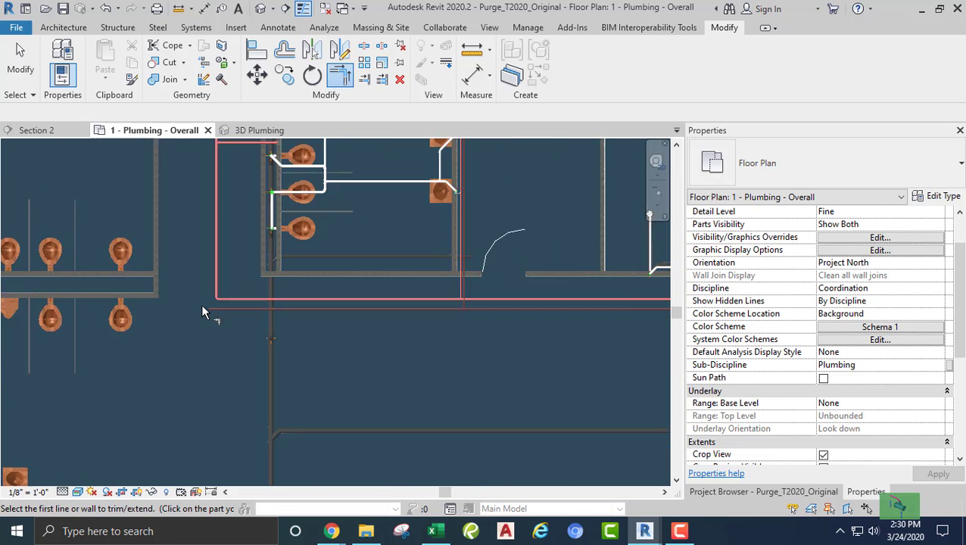
middle_drag(240, 323, 324, 355)
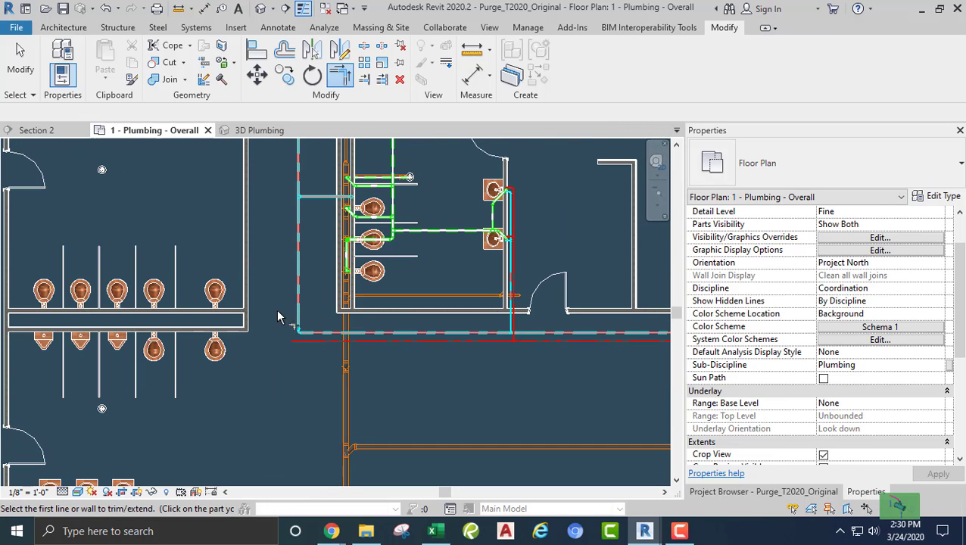
Step: Delete the two fittings at the new cold water corner and set the main segment between it and the water closets' branch to 1 1/2" diameter
key(Escape)
drag(282, 298, 316, 373)
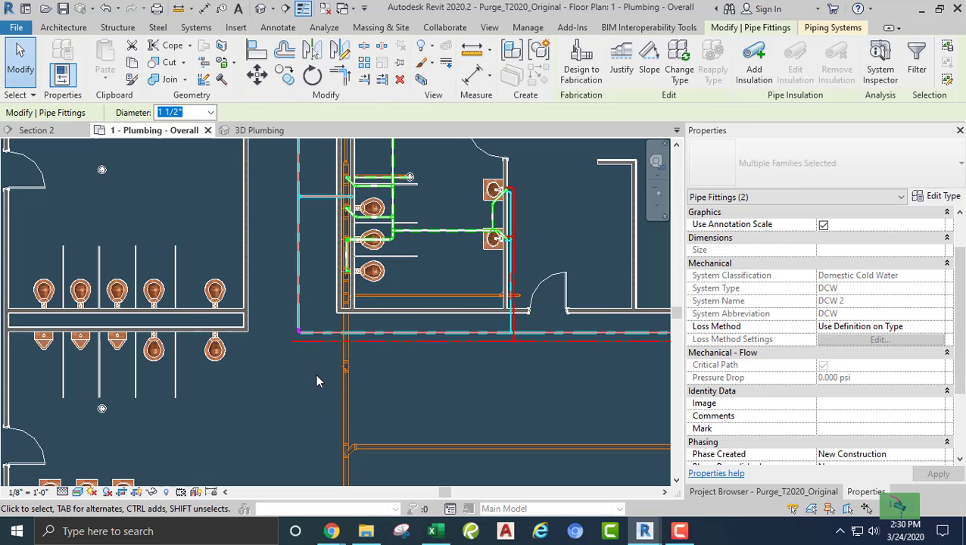
click(279, 318)
click(299, 303)
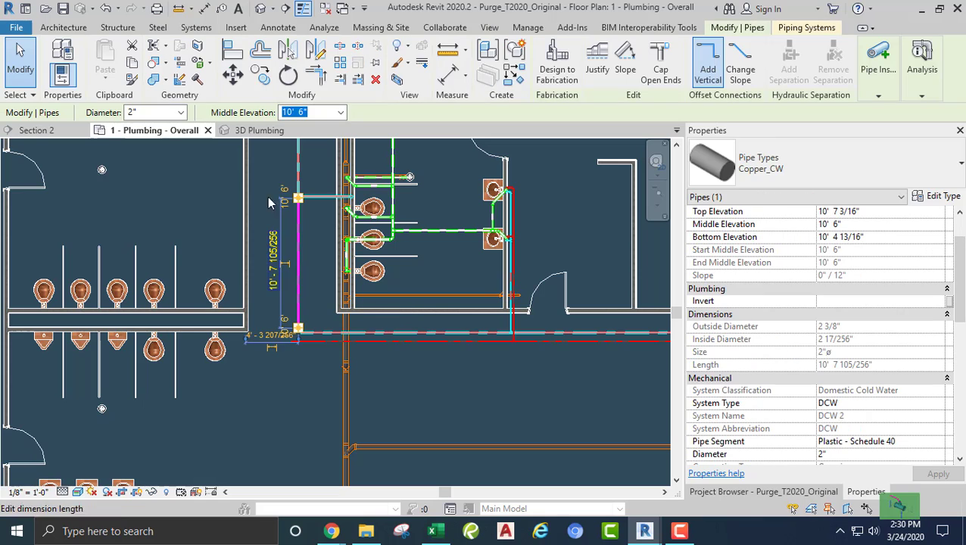
click(155, 112)
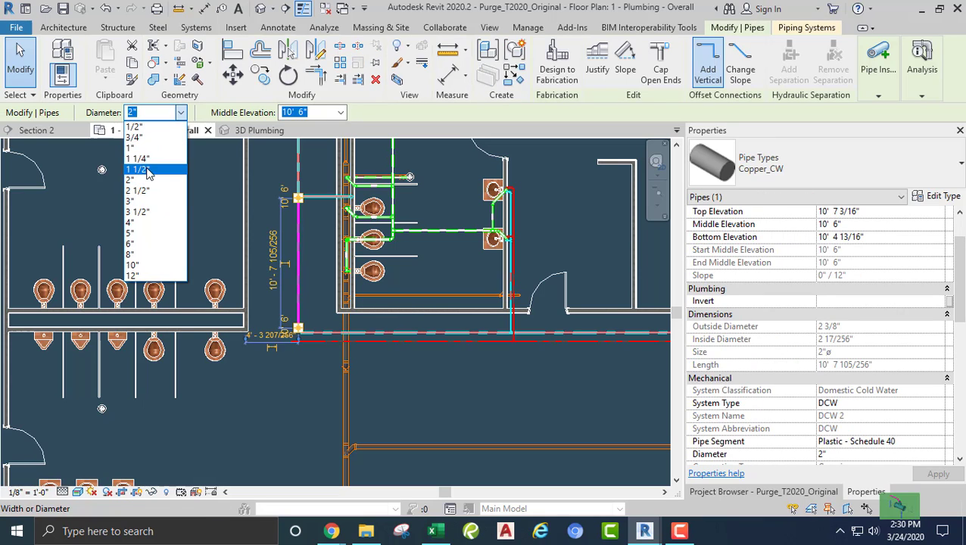
click(149, 173)
click(264, 202)
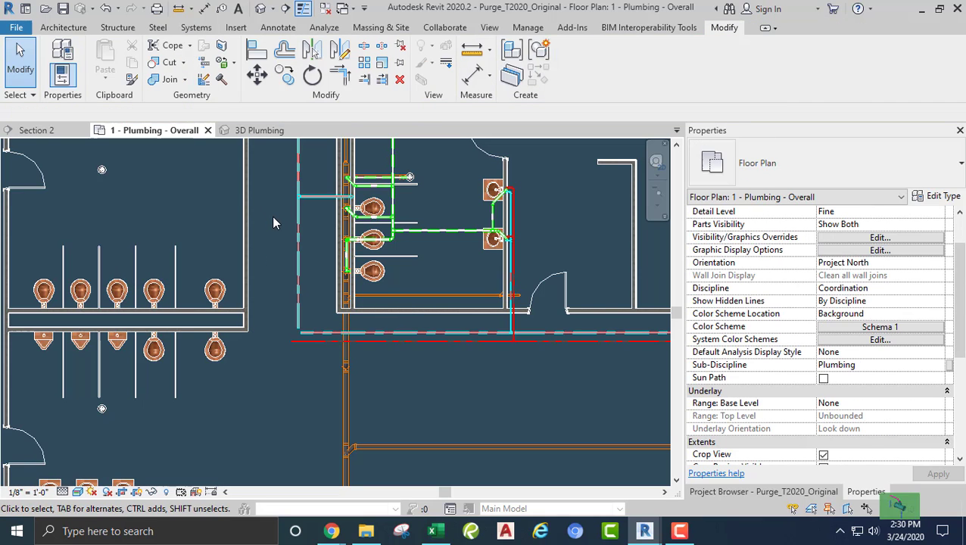
Step: Rejoin the resized 1 1/2" main segment and the horizontal cold water main with a Trim/Extend to Corner
key(t)
key(r)
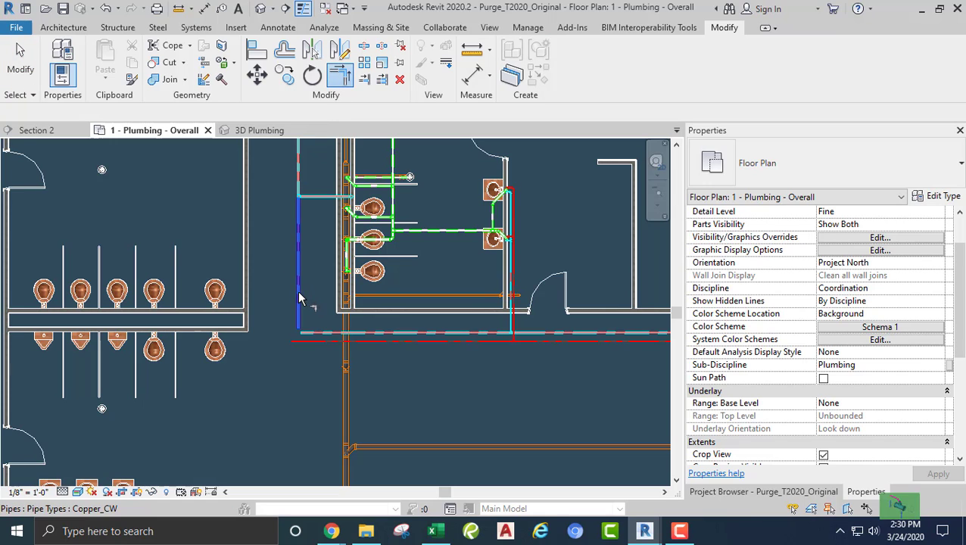
scroll(300, 333, up, 4)
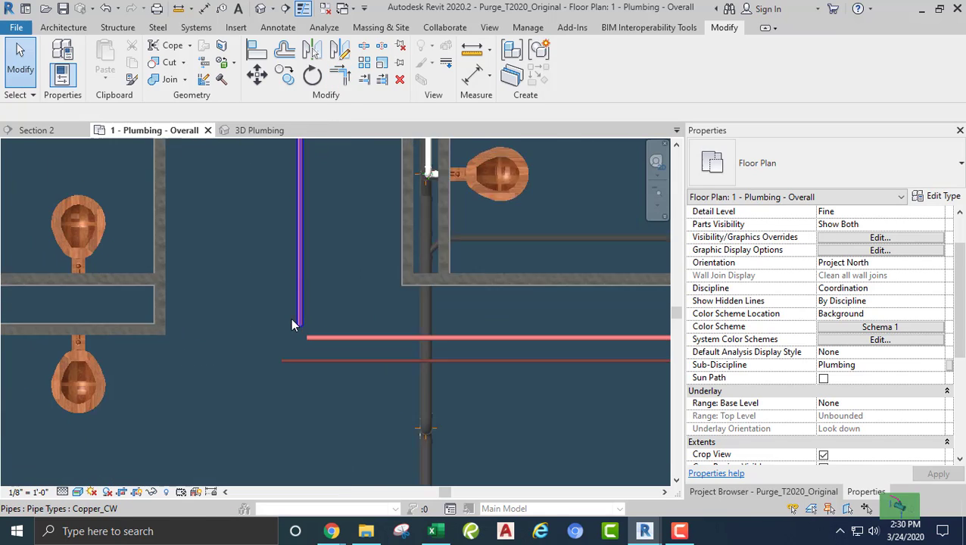
key(Escape)
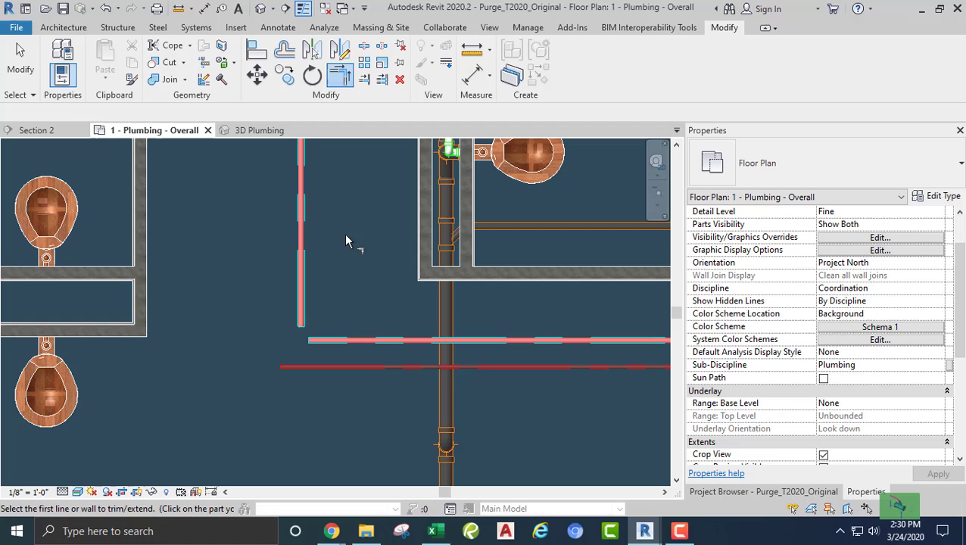
click(364, 340)
key(Escape)
key(Escape)
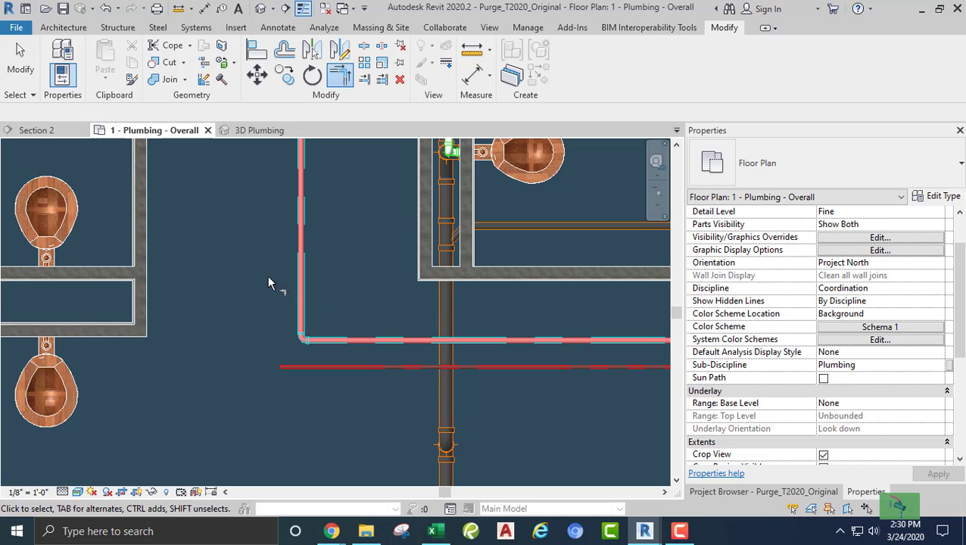
Step: Examine the flow, pressure drop and fixture units of the main segment between the corner and the water closets' branch
scroll(267, 277, down, 5)
middle_drag(251, 250, 277, 280)
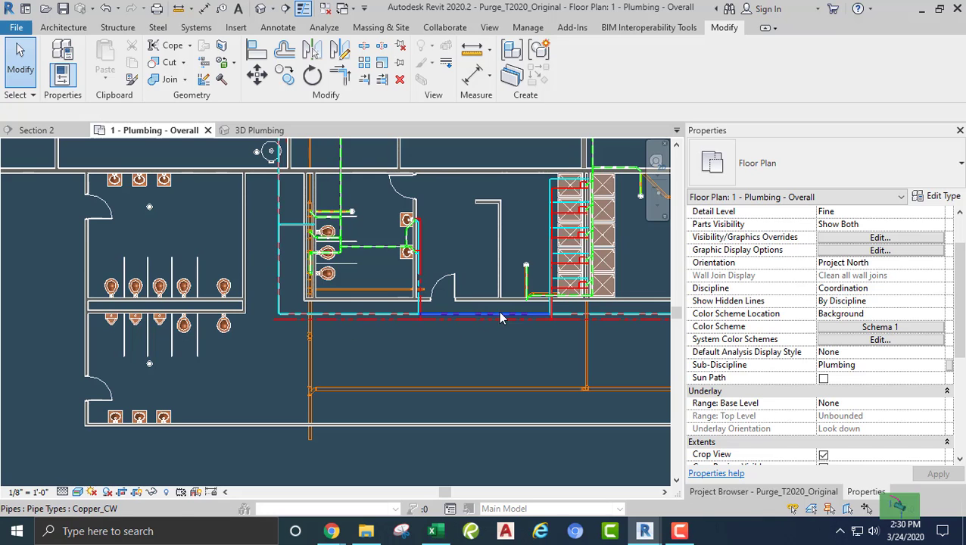
scroll(363, 325, up, 3)
middle_drag(252, 312, 342, 309)
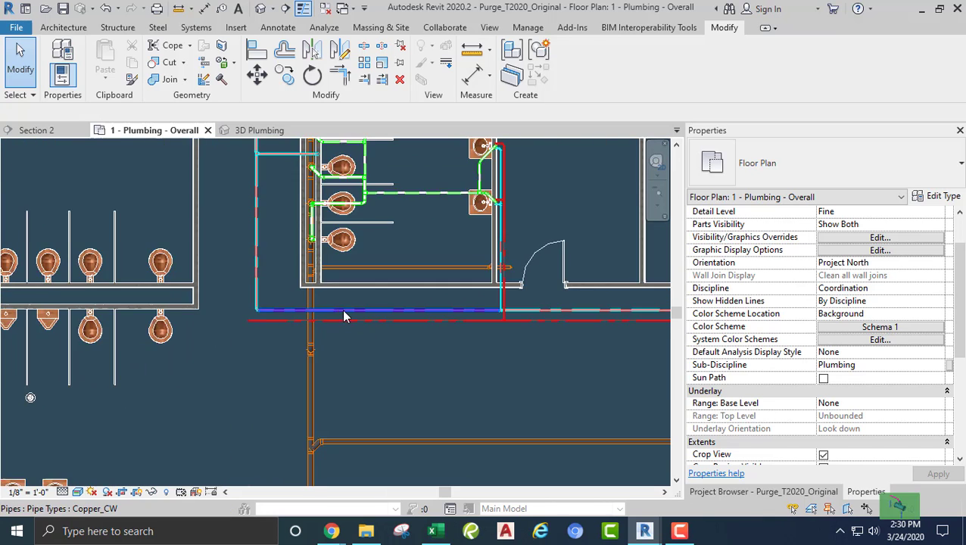
scroll(315, 299, up, 3)
middle_drag(299, 364, 333, 415)
middle_drag(292, 277, 355, 401)
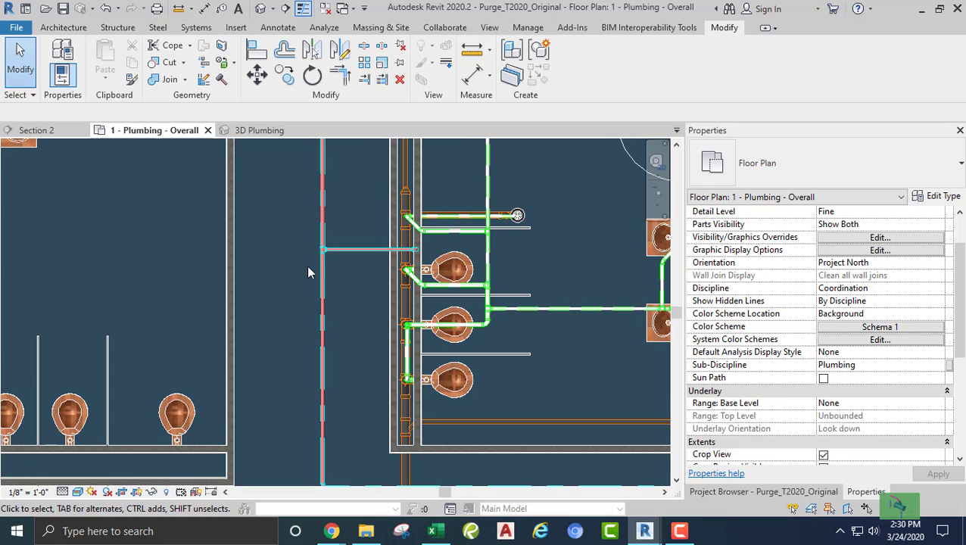
click(324, 274)
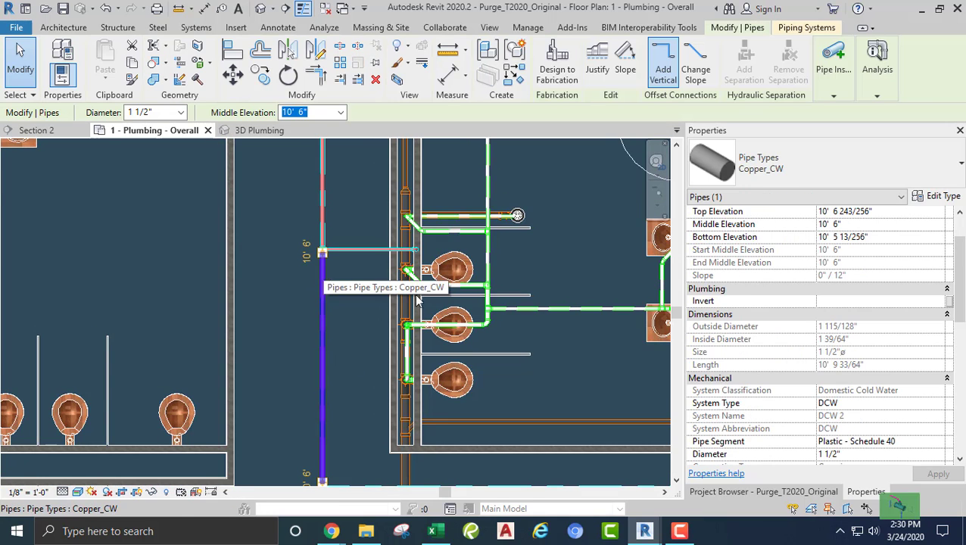
scroll(822, 374, down, 8)
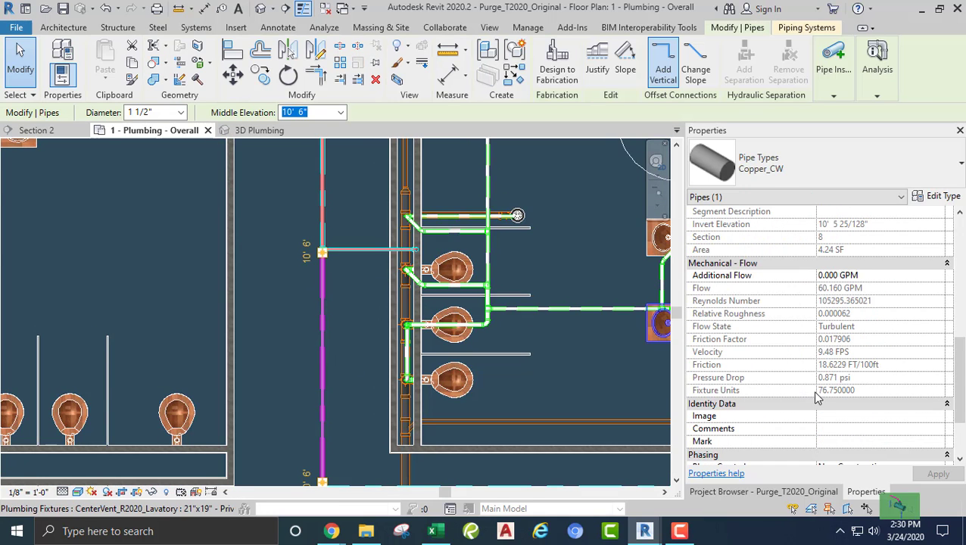
click(345, 280)
Step: Follow the cold water main from the water closets' branch past the inline pump to the connection of the farthest lavatory
middle_drag(343, 259, 361, 387)
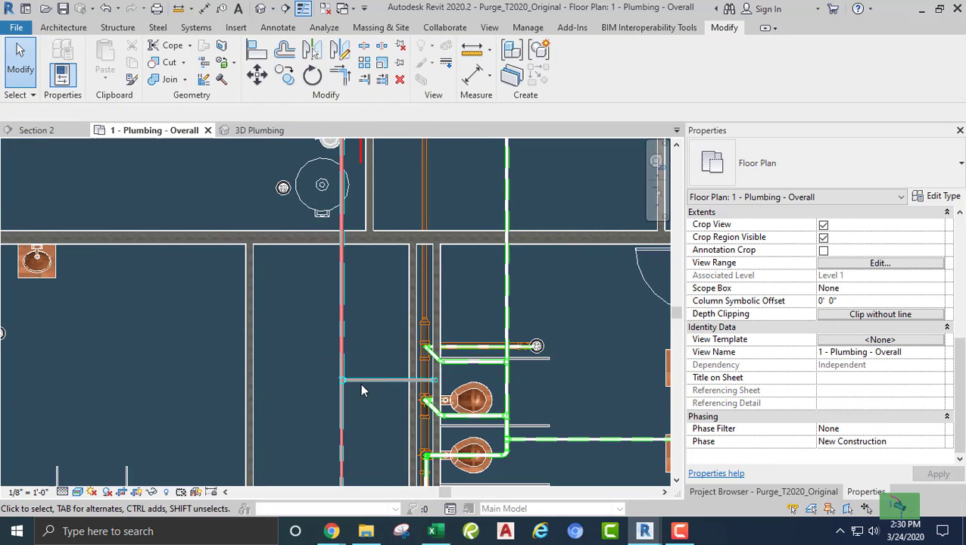
middle_drag(348, 312, 379, 412)
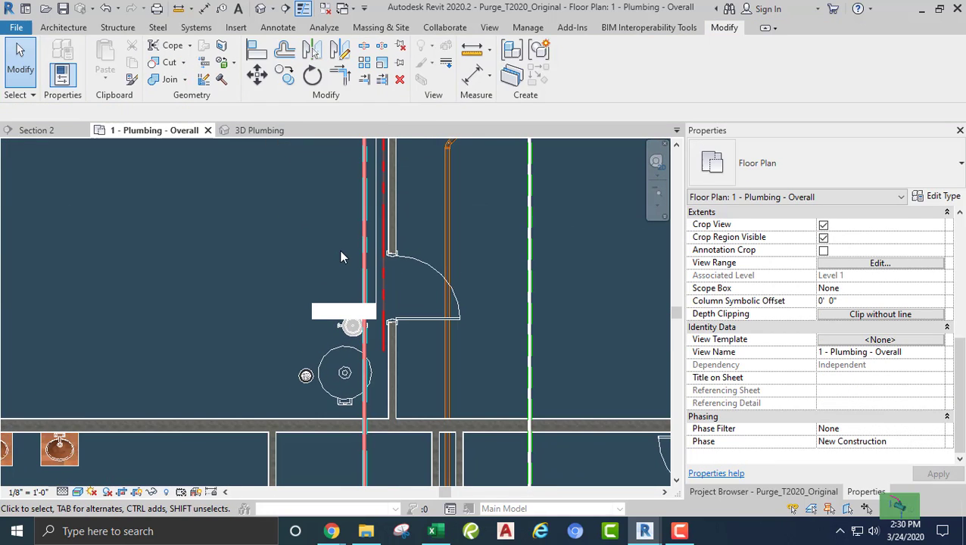
scroll(339, 249, down, 1)
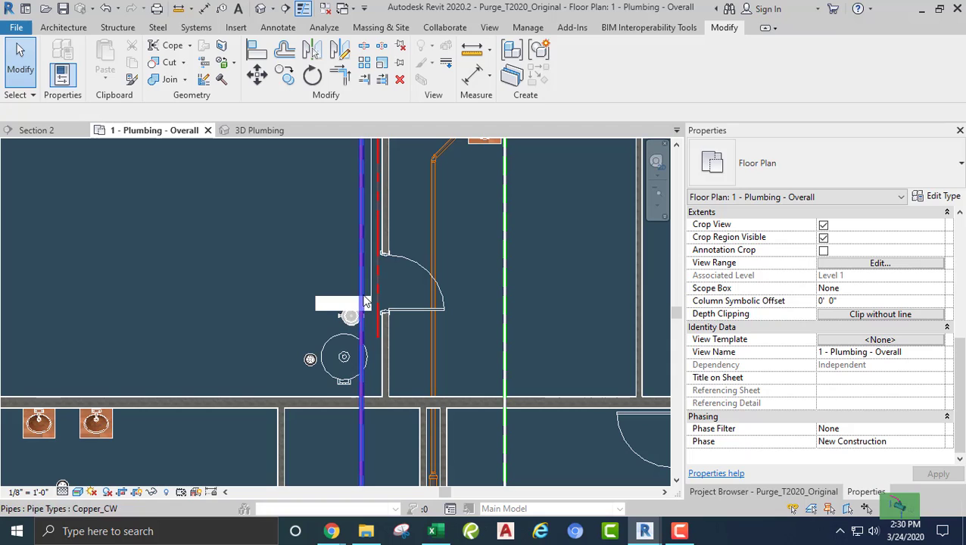
scroll(364, 341, up, 3)
scroll(362, 371, up, 1)
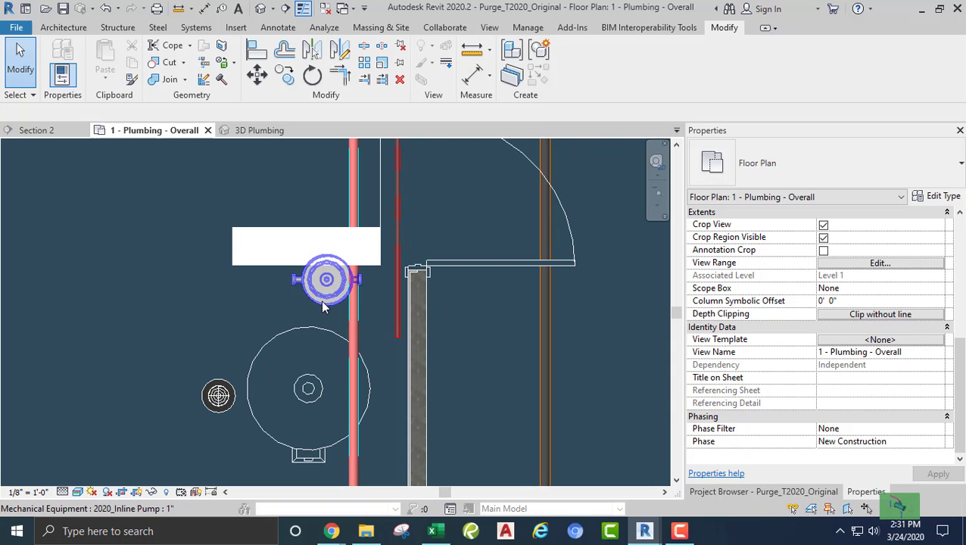
middle_drag(322, 312, 275, 378)
scroll(261, 356, down, 1)
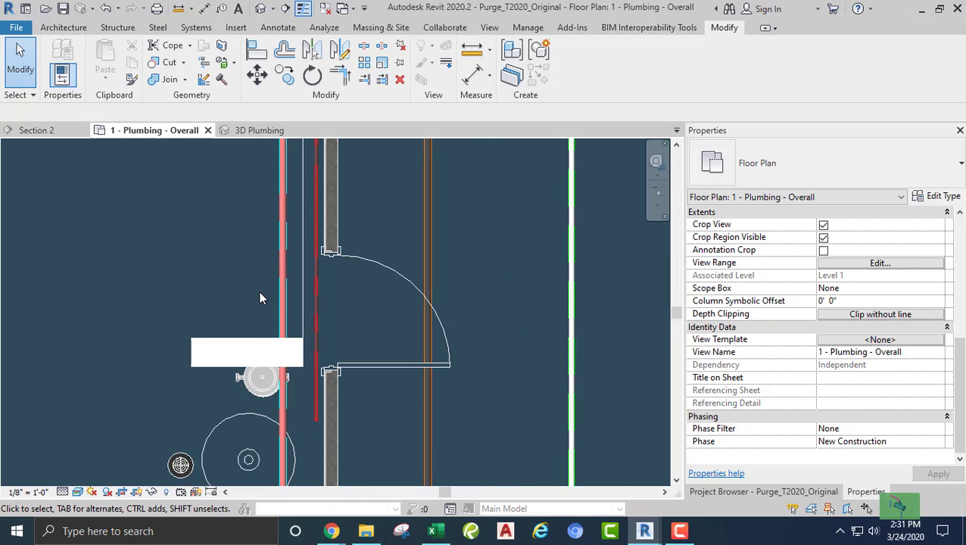
middle_drag(261, 298, 287, 358)
middle_drag(336, 232, 337, 320)
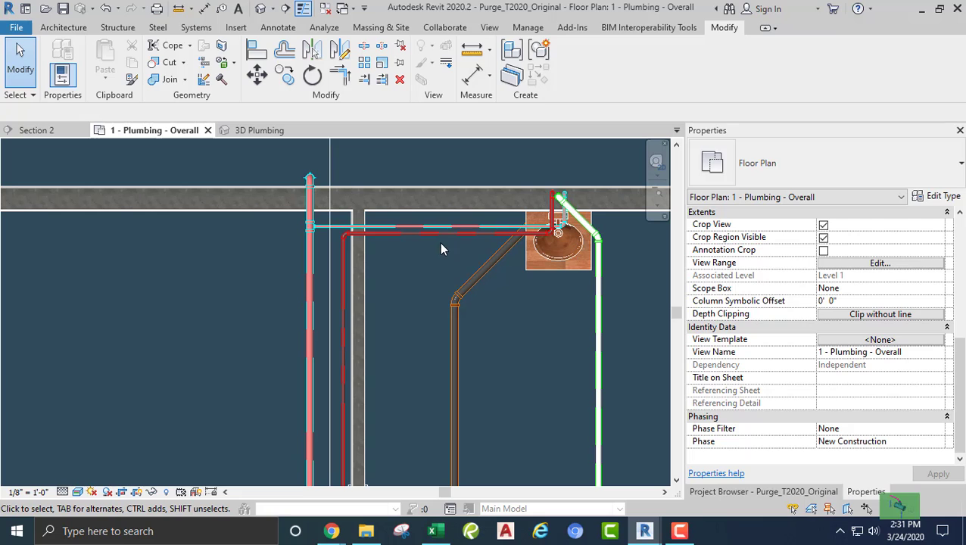
Step: Examine the open hot water pipe end beside the inline pump, and review the completed piping around the restroom
middle_drag(407, 306, 461, 209)
middle_drag(479, 263, 518, 153)
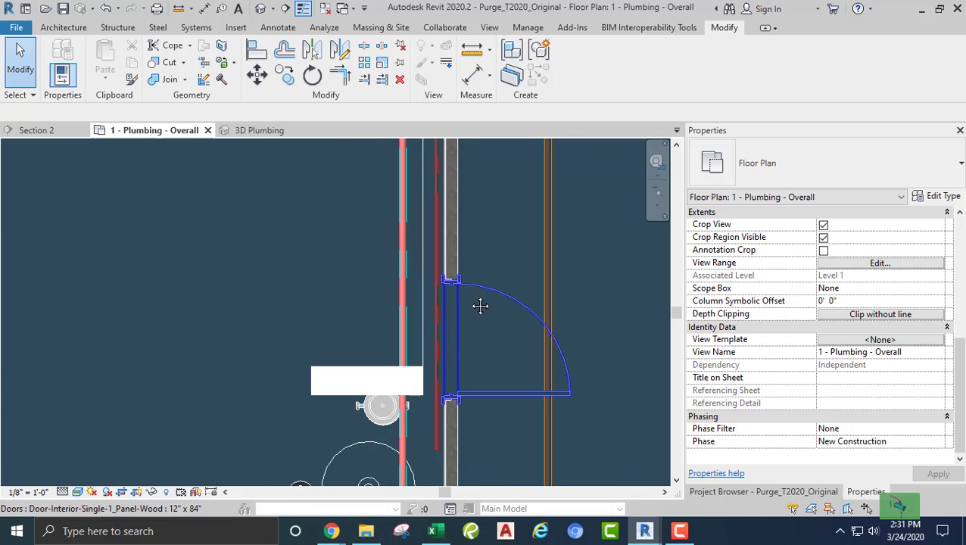
middle_drag(480, 306, 519, 165)
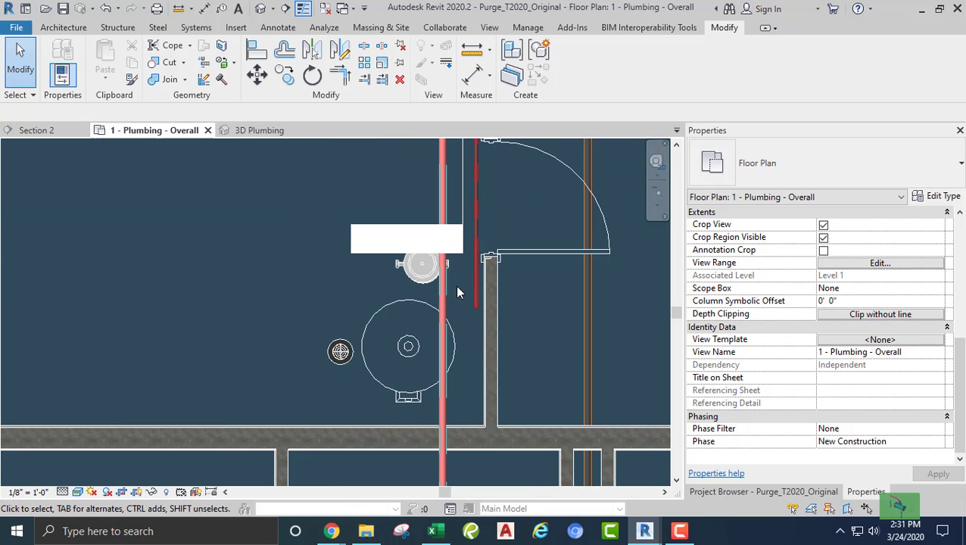
scroll(467, 290, up, 2)
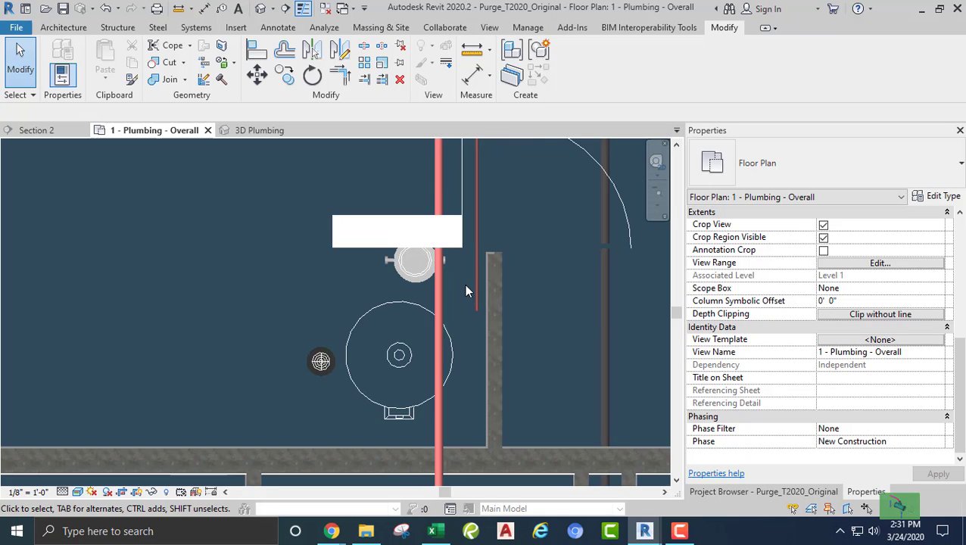
scroll(477, 297, down, 2)
scroll(470, 302, down, 2)
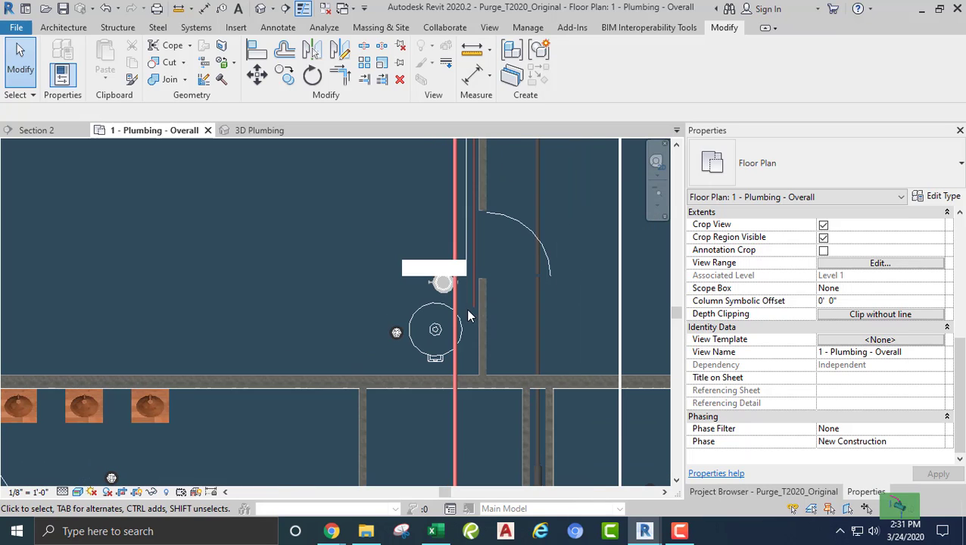
scroll(430, 316, up, 3)
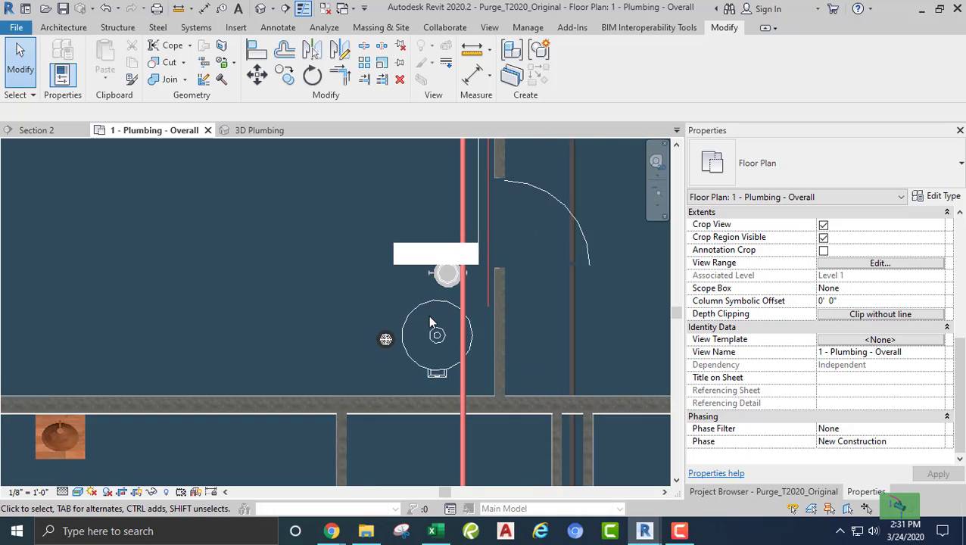
scroll(448, 319, down, 2)
middle_drag(454, 292, 403, 355)
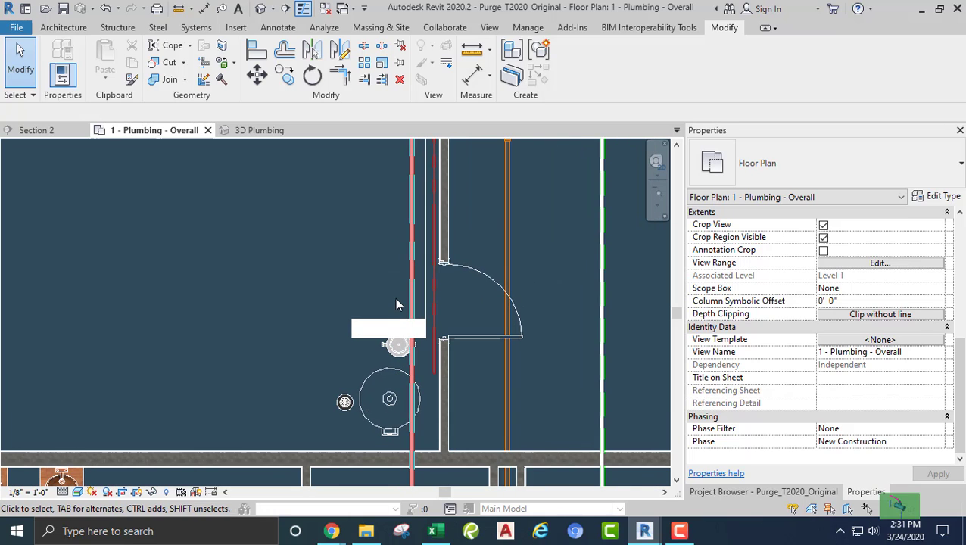
scroll(361, 280, down, 3)
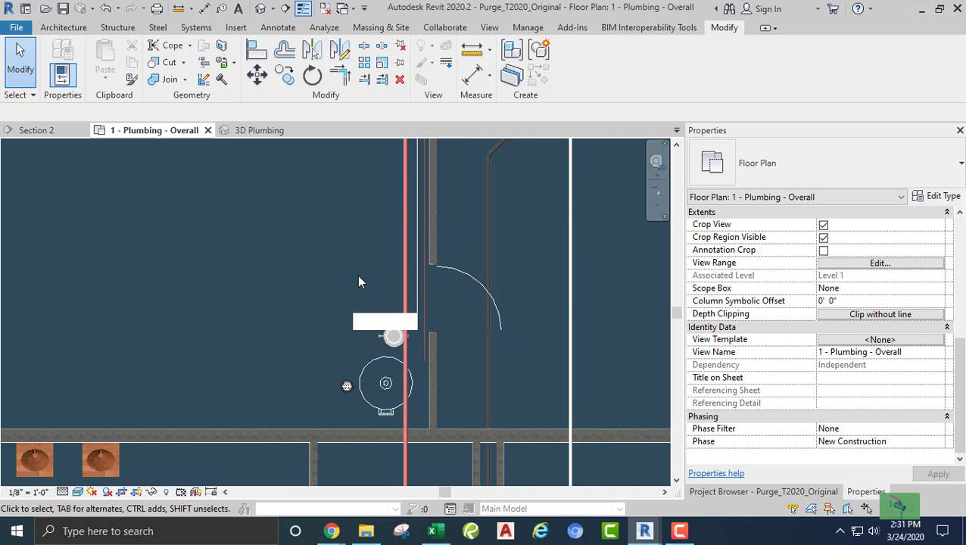
middle_drag(360, 307, 348, 225)
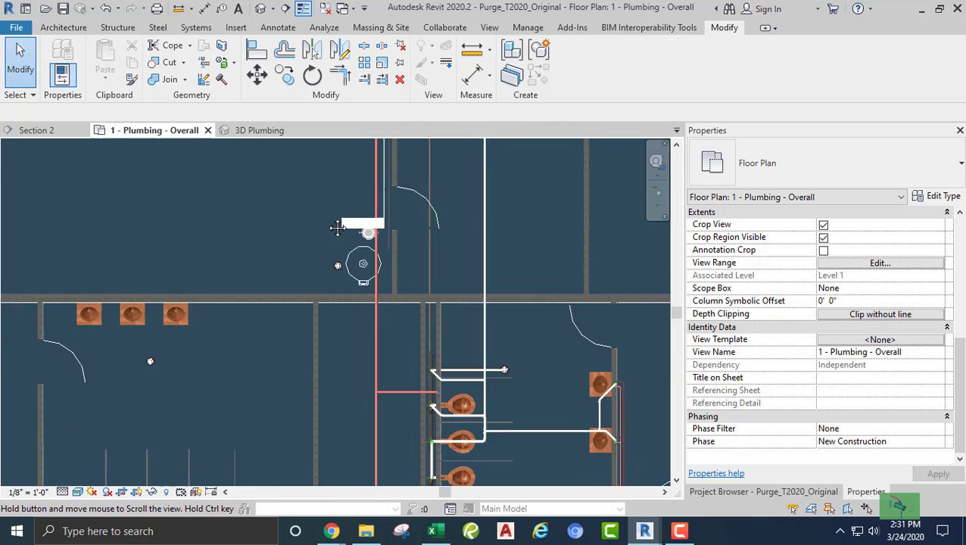
middle_drag(416, 335, 331, 203)
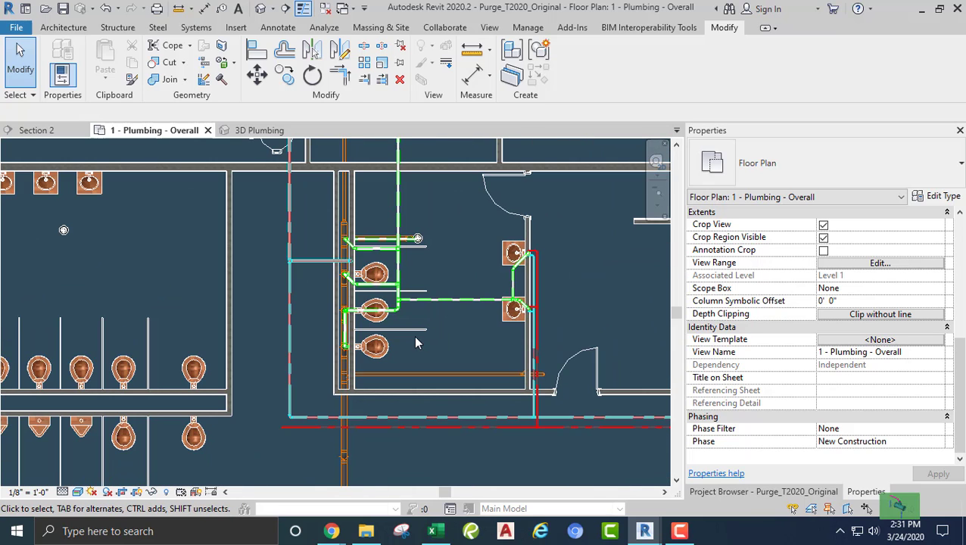
middle_drag(440, 347, 373, 305)
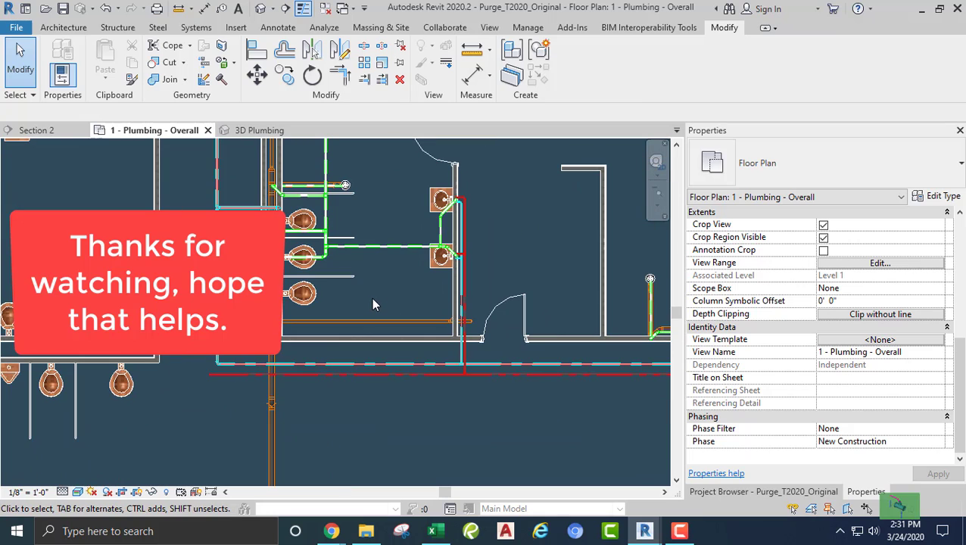